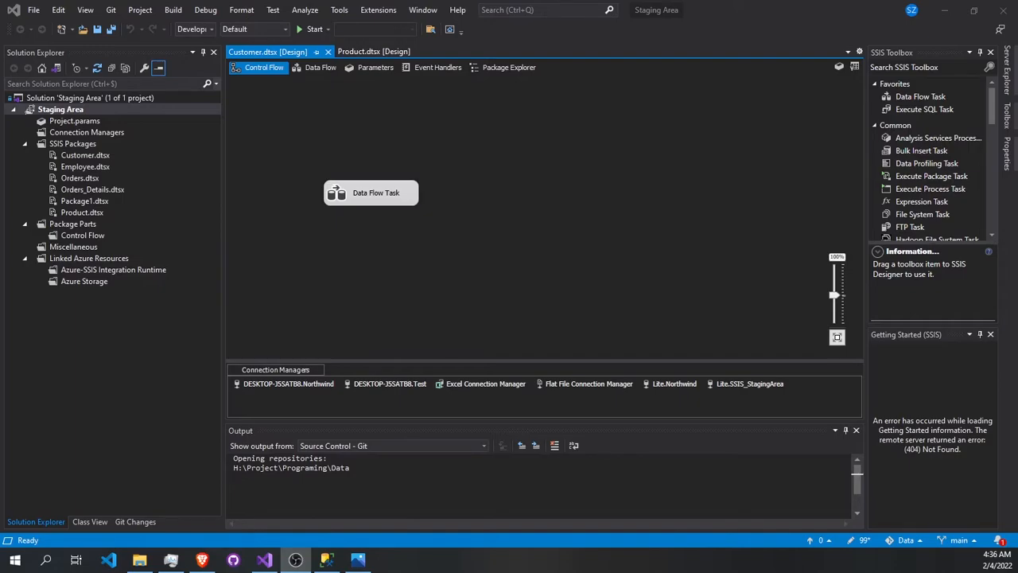
- Switch to the Photos app to examine the fact and dimension table diagram in Untitled.png, and return to Visual Studio
click(358, 560)
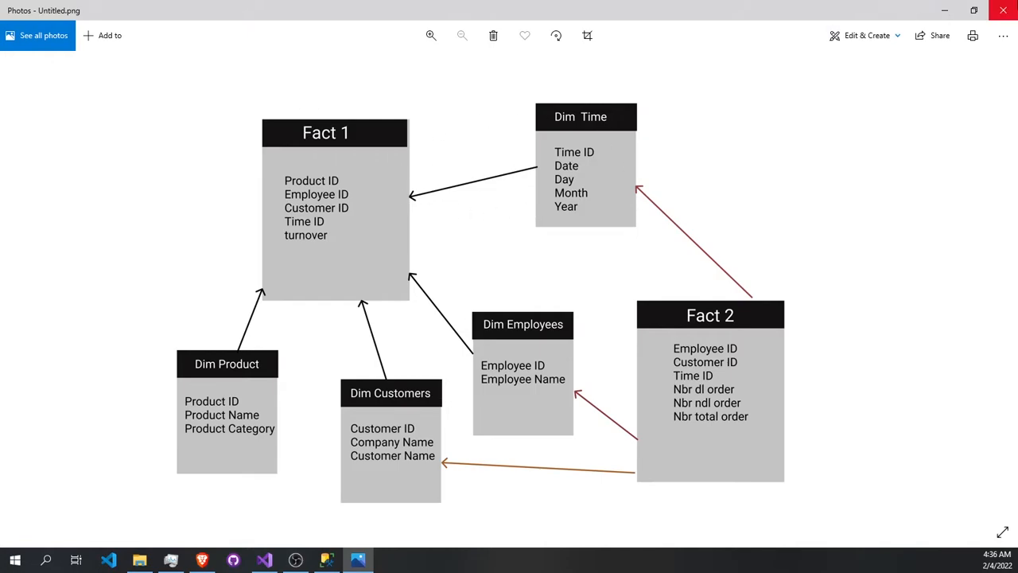
click(945, 10)
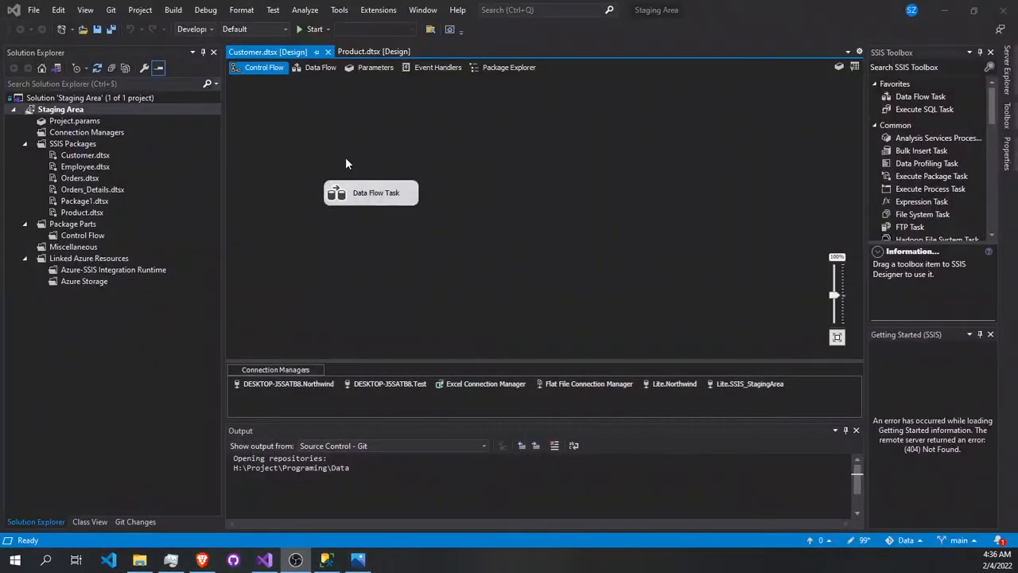
- Start a new project from the Integration Services Project template
click(34, 10)
mouse_move(73, 29)
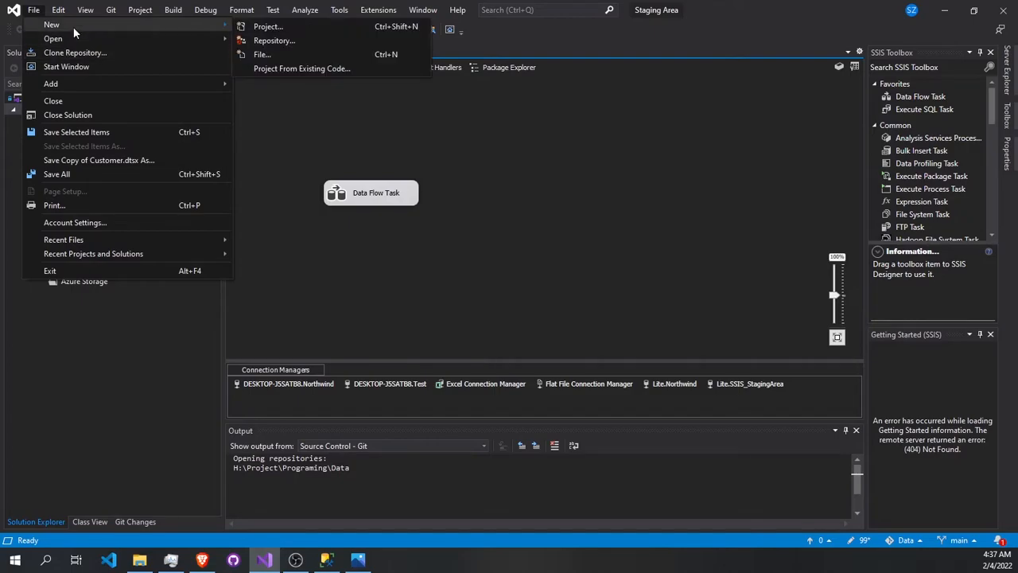
click(263, 26)
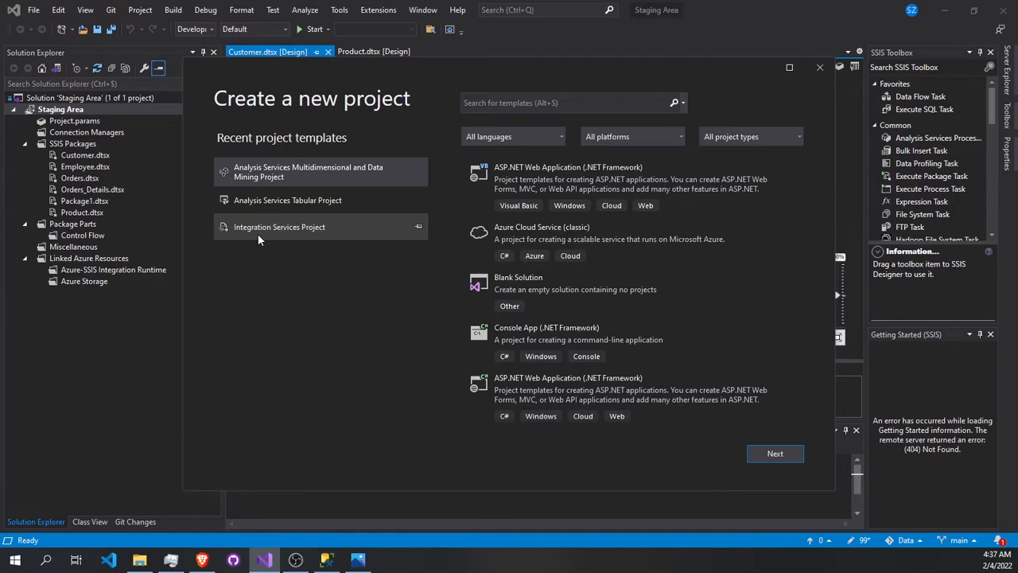
click(310, 228)
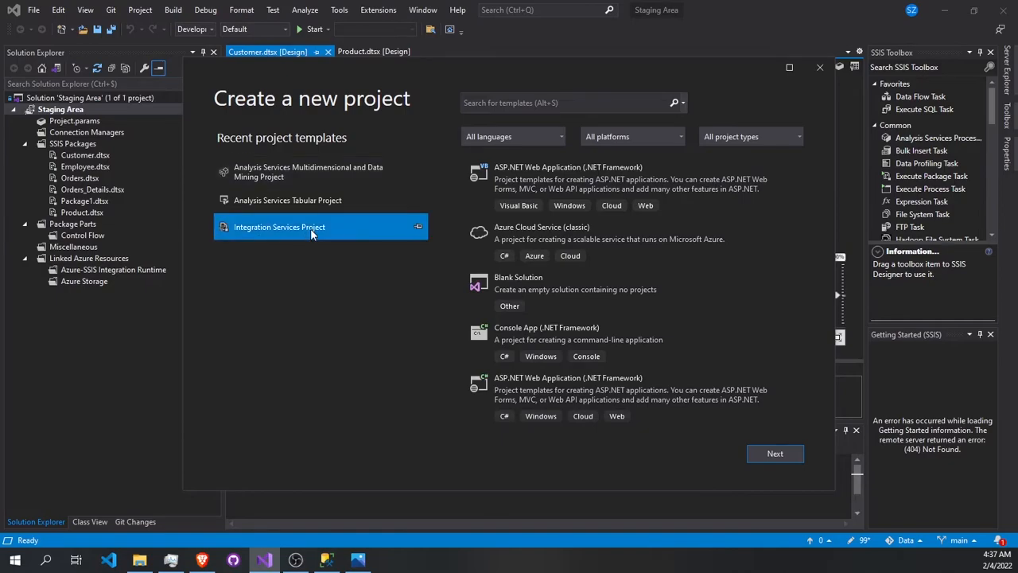
double_click(310, 229)
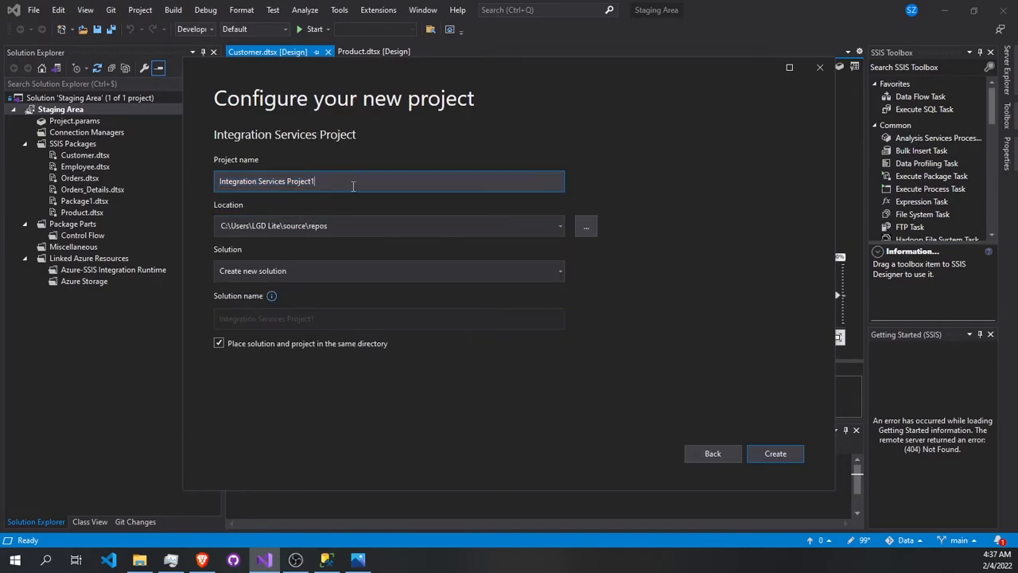
- Name the new project SSIS_Northwind_SA
key(ctrl+a)
text(SS)
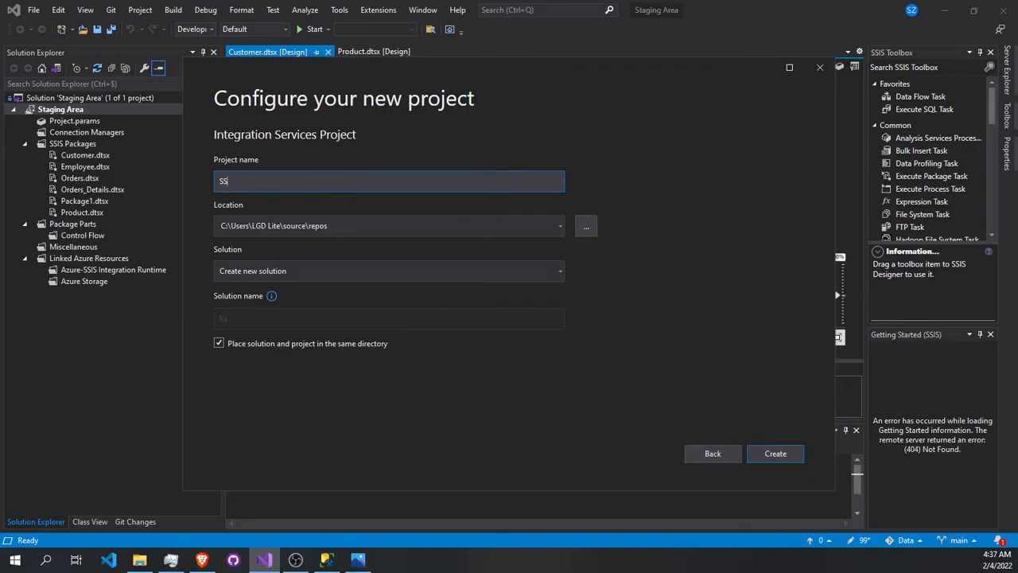
text(IS_Northwind_SA)
- Browse for the project location to the folder H:\Project\Programing\Data\BI\Northwind\By SSIS
click(586, 227)
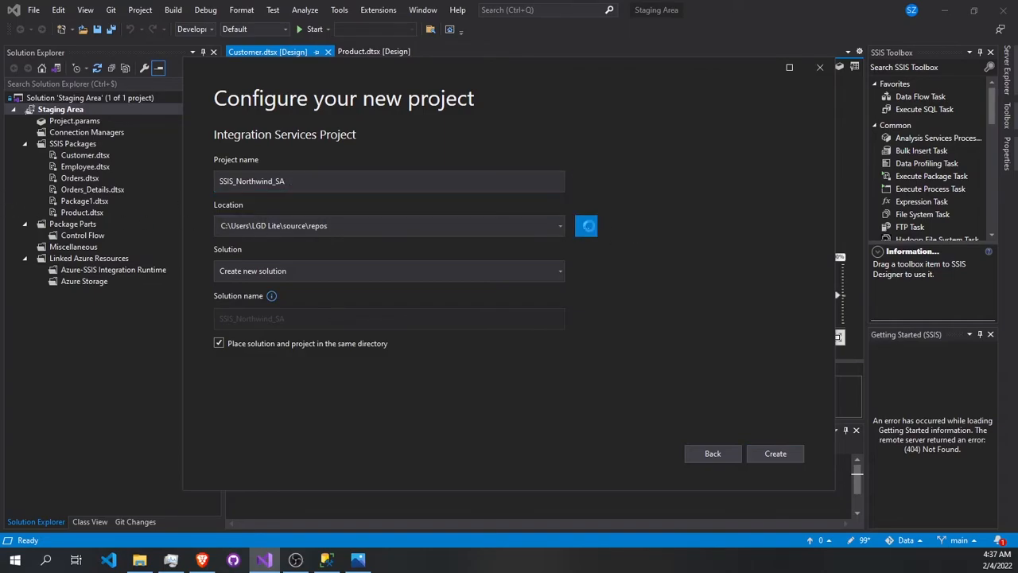
scroll(238, 262, down, 5)
click(244, 304)
double_click(330, 230)
double_click(328, 177)
double_click(330, 150)
double_click(318, 163)
double_click(336, 202)
double_click(334, 163)
- Make a new folder named Staging Area inside By SSIS and create the project with that folder as its location
right_click(438, 245)
mouse_move(477, 421)
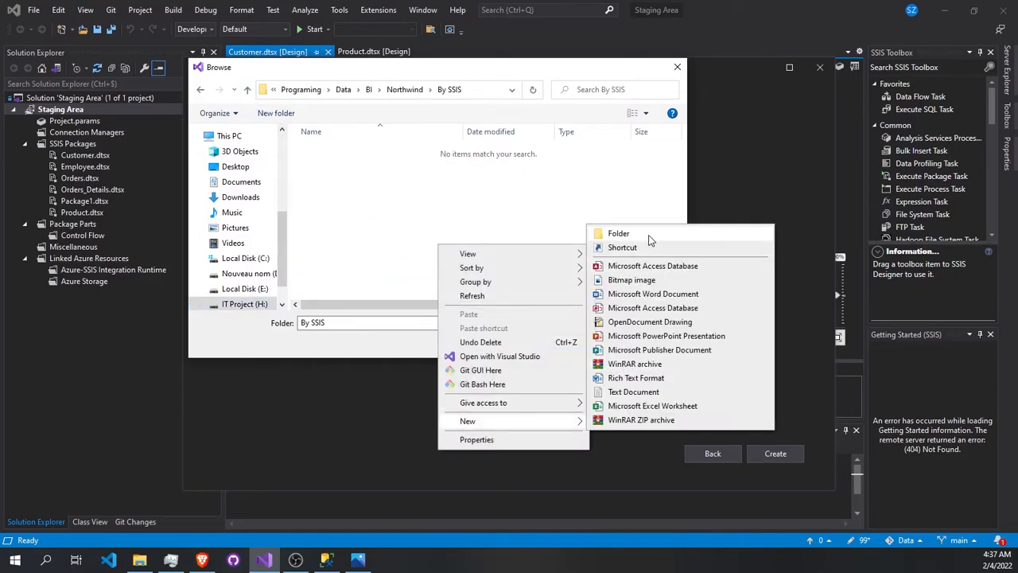
click(652, 237)
text(sTAGING aRE)
key(ctrl+a)
key(Caps_Lock)
text(Staging Area)
click(562, 341)
click(562, 342)
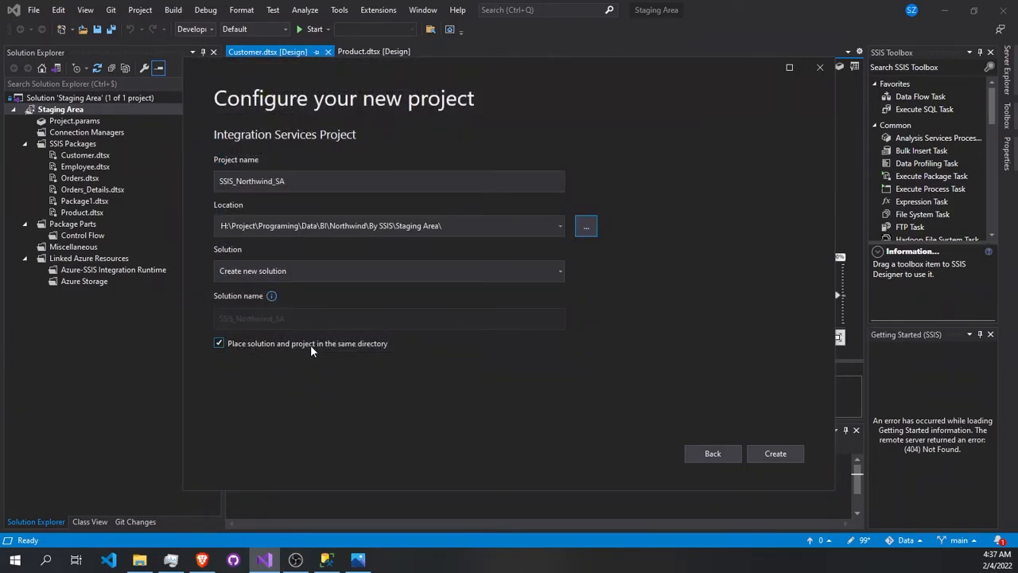
click(776, 452)
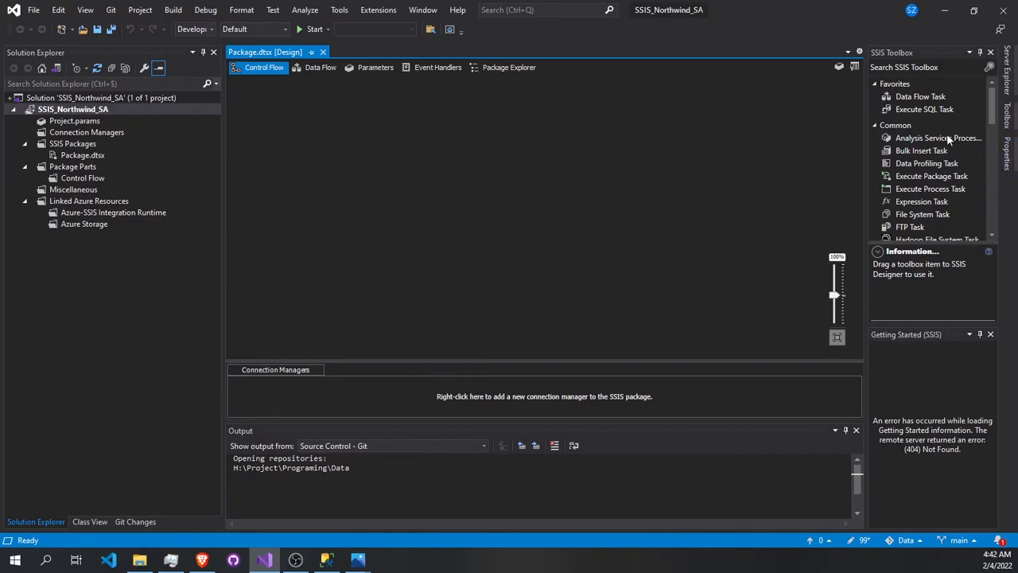
- Rename the package Package.dtsx as Customer.dtsx and reload the file in the editor
right_click(80, 155)
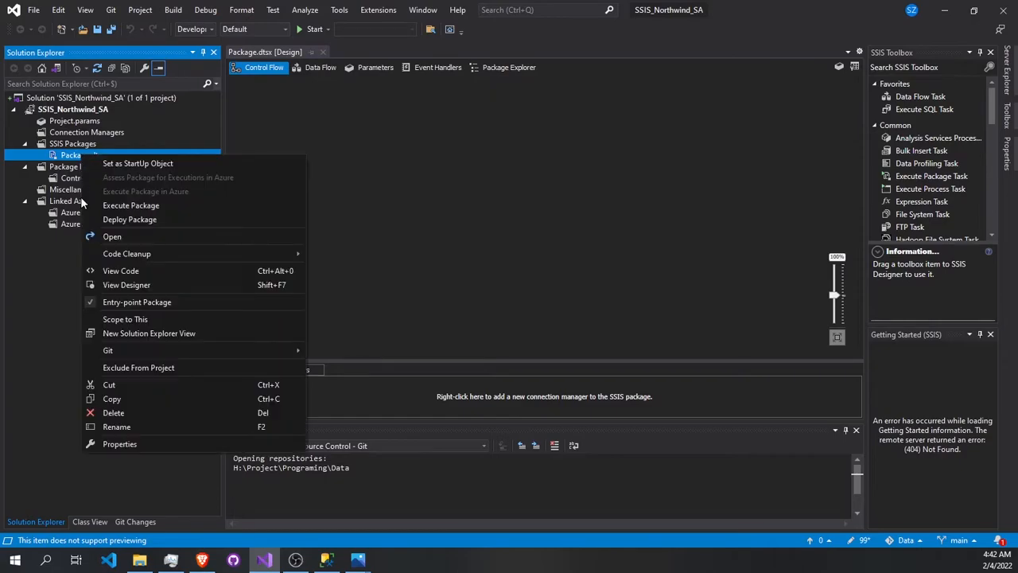
click(116, 425)
text(Customer.dtsx)
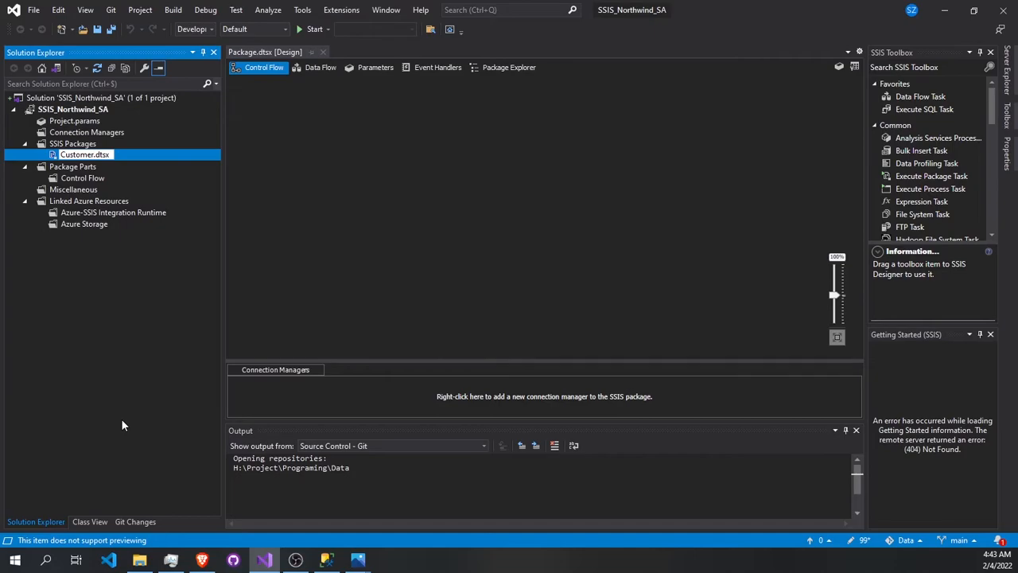
click(428, 298)
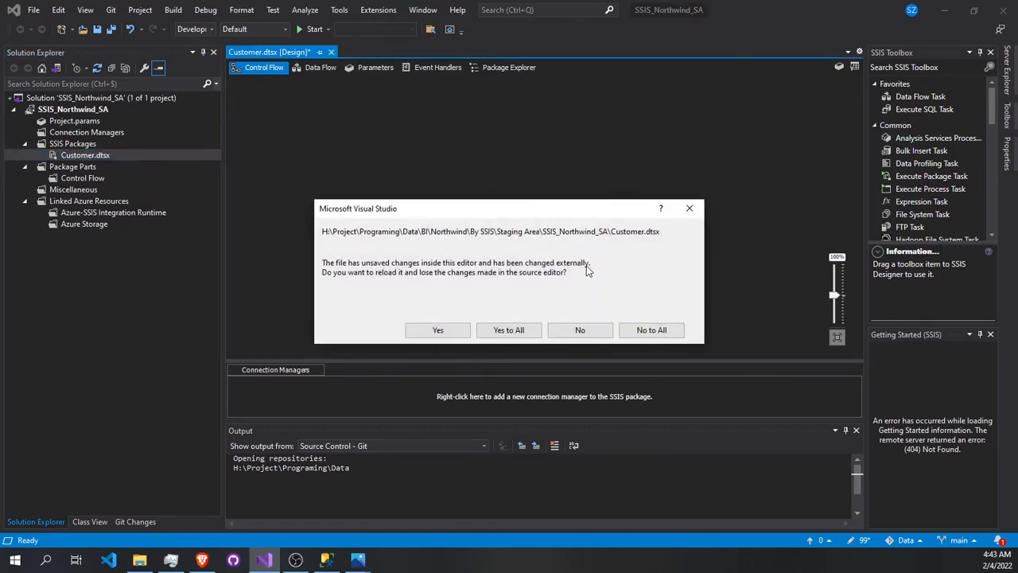
click(509, 330)
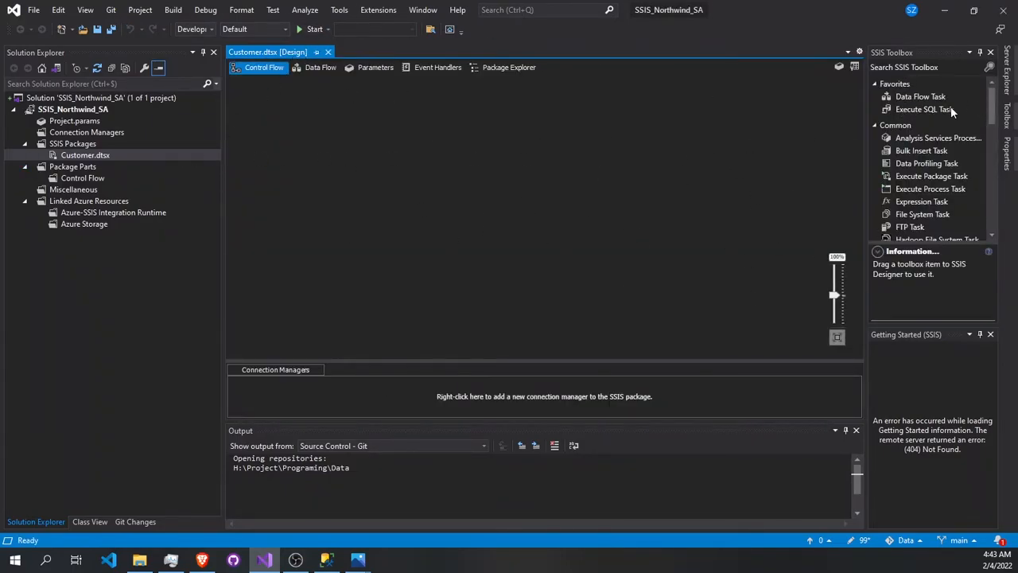
- Add a Data Flow Task to the Customer package's control flow and open its data flow
scroll(923, 140, down, 3)
scroll(924, 143, up, 3)
drag(937, 100, 429, 163)
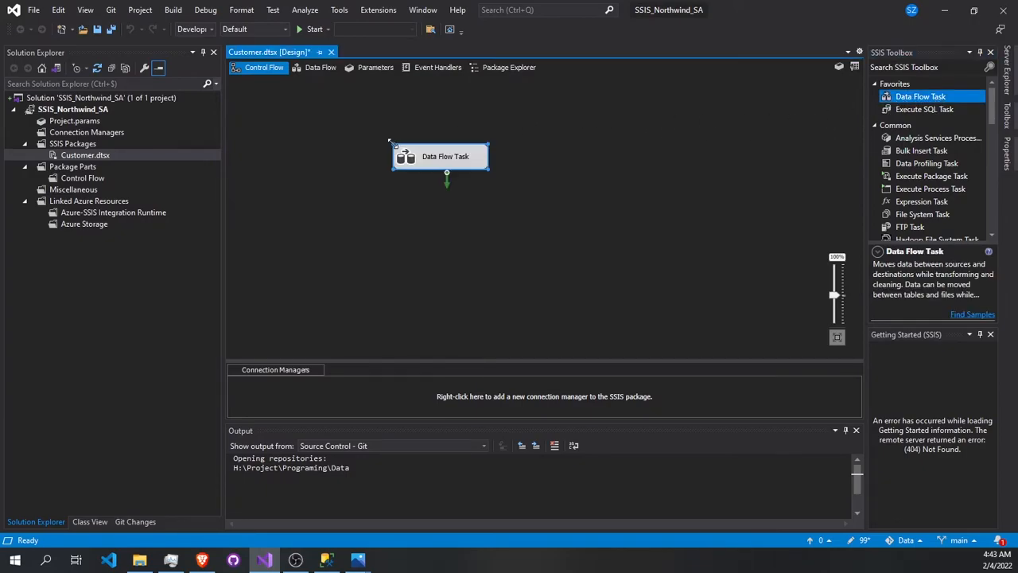
double_click(439, 158)
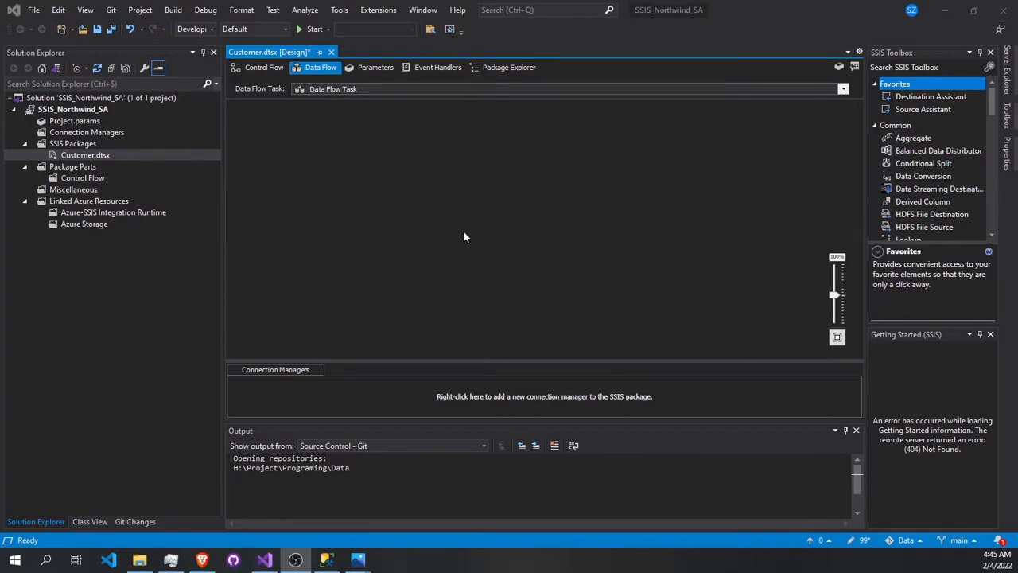
- Switch to SQL Server Management Studio to examine the server's databases, and return to Visual Studio
click(326, 560)
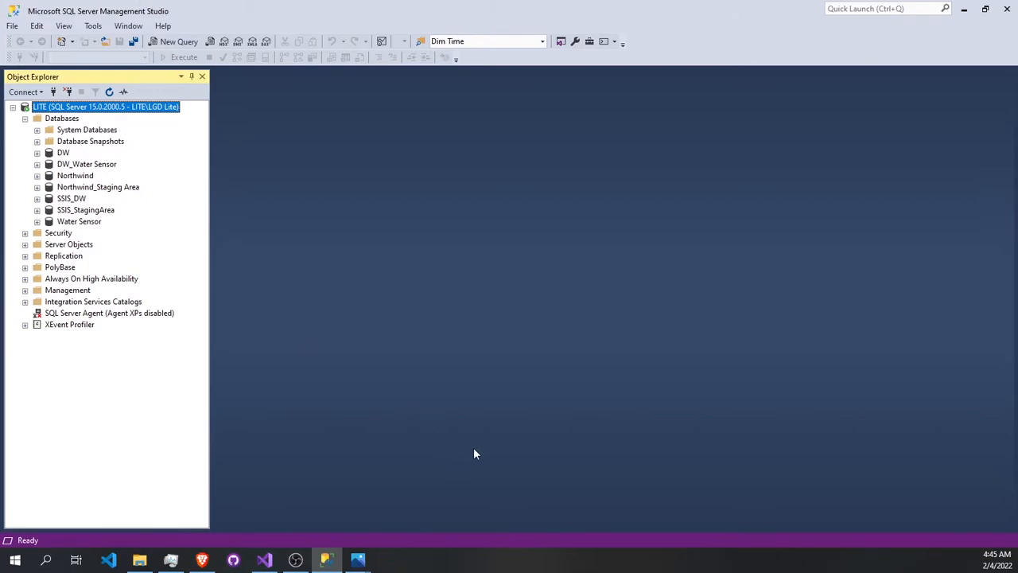
click(323, 556)
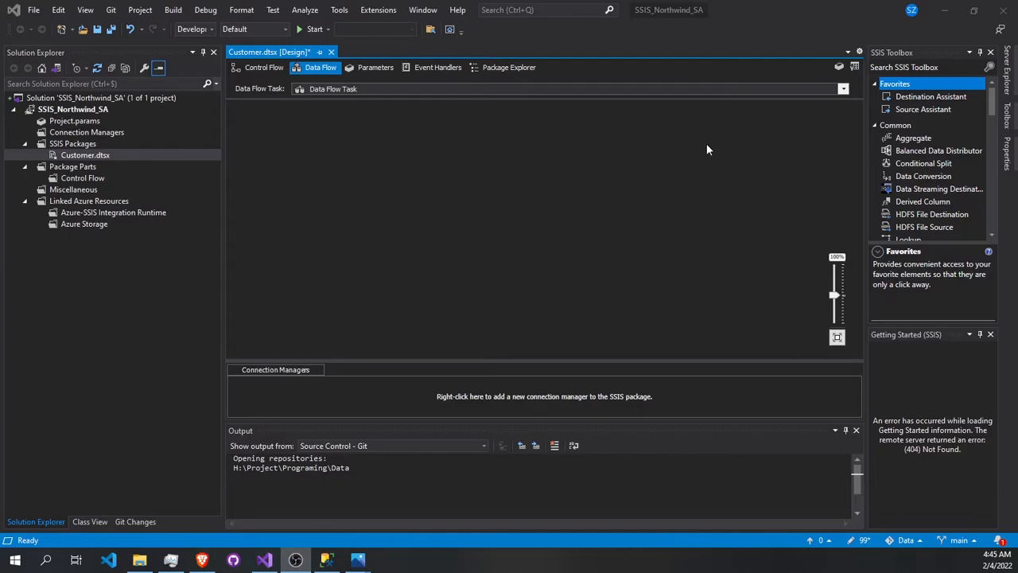
- Search the toolbox for "ole", add an OLE DB Source to the data flow and open its editor
click(911, 66)
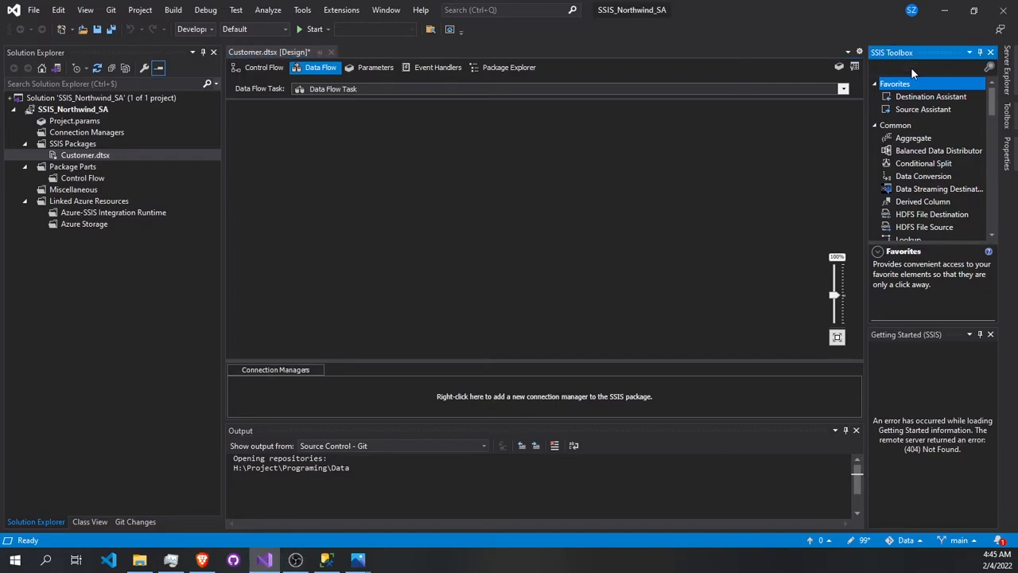
text(ole)
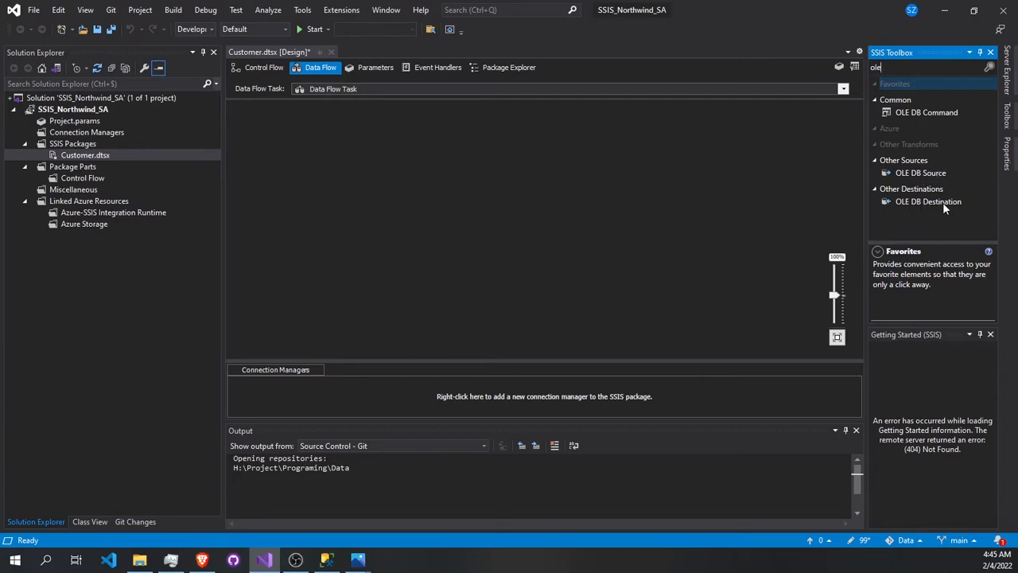
drag(907, 177, 385, 140)
double_click(385, 140)
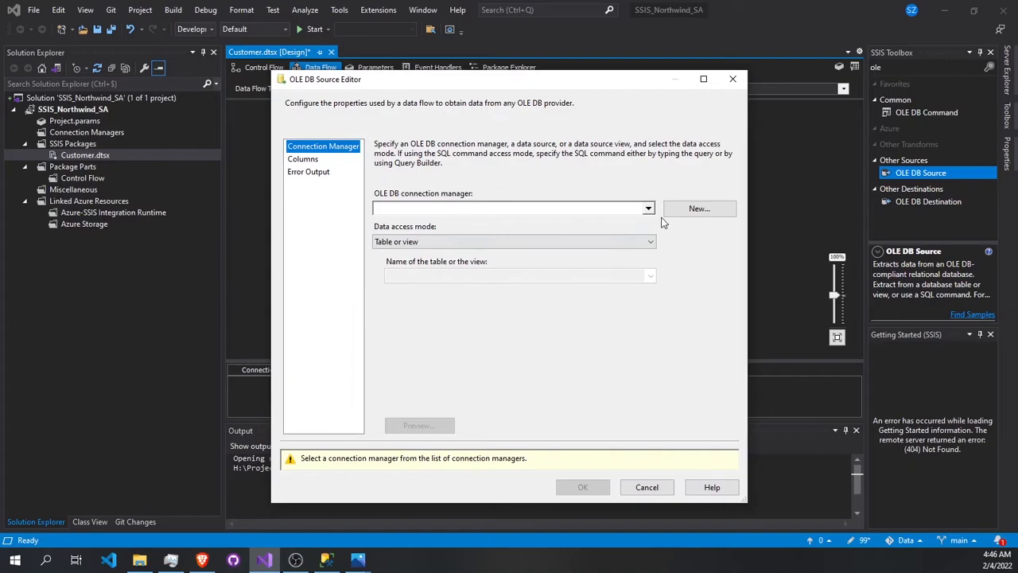
click(687, 210)
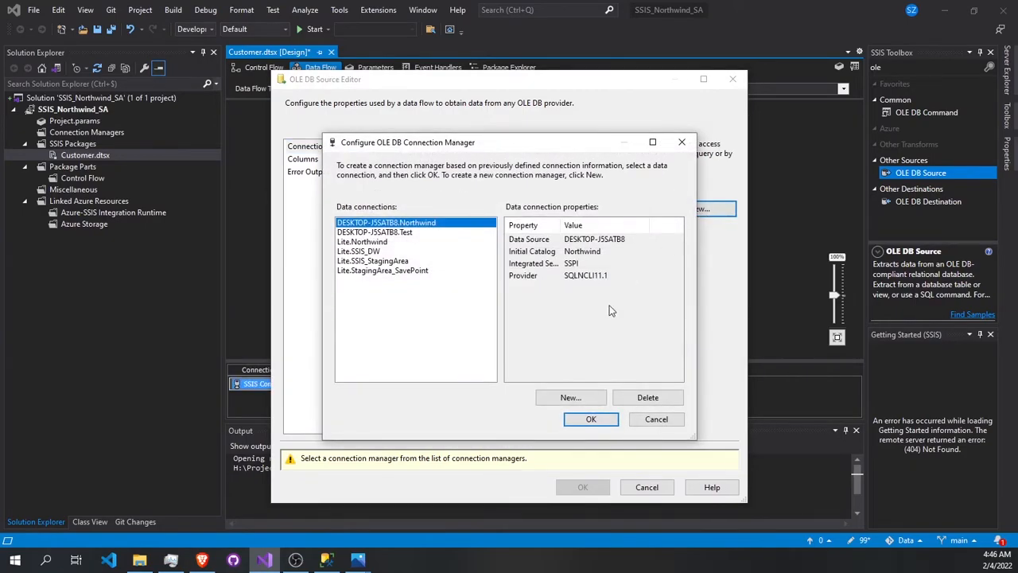
click(570, 401)
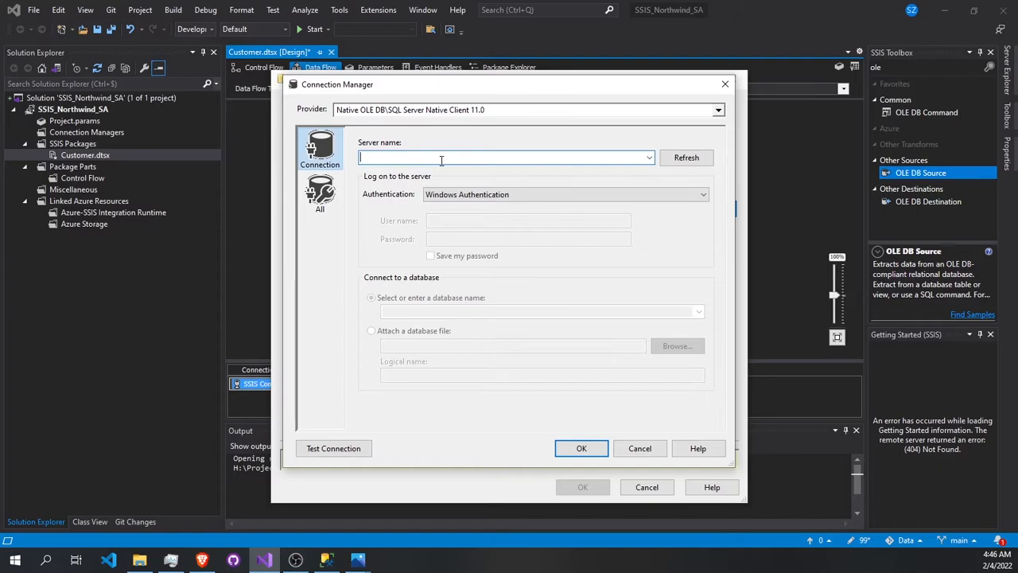
text(Lite)
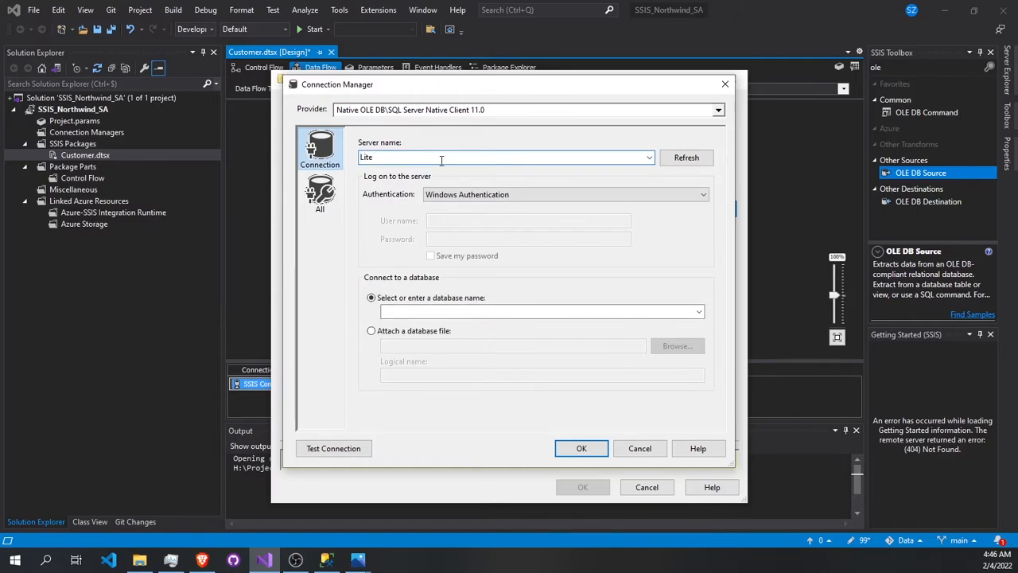
click(358, 450)
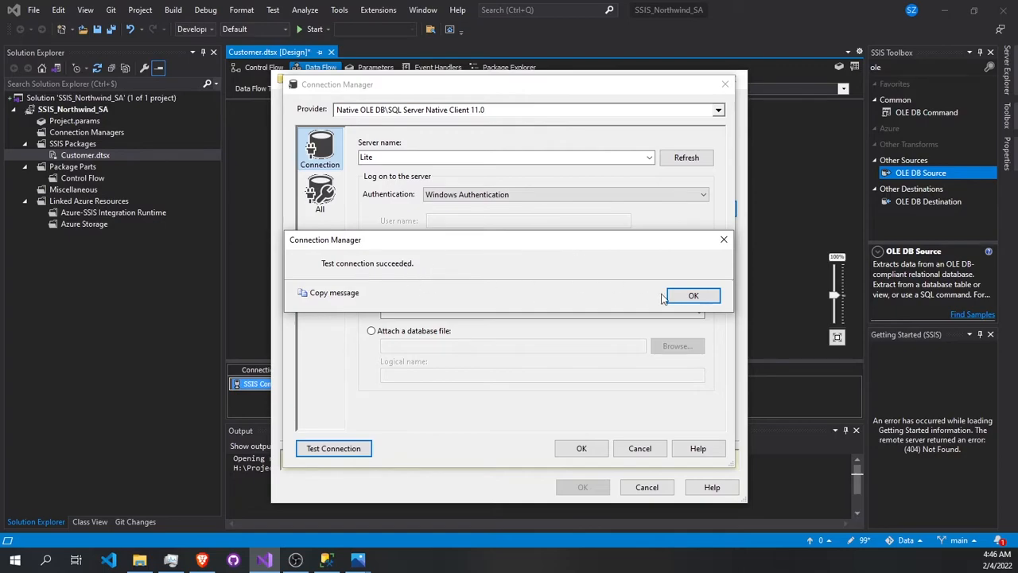
click(693, 296)
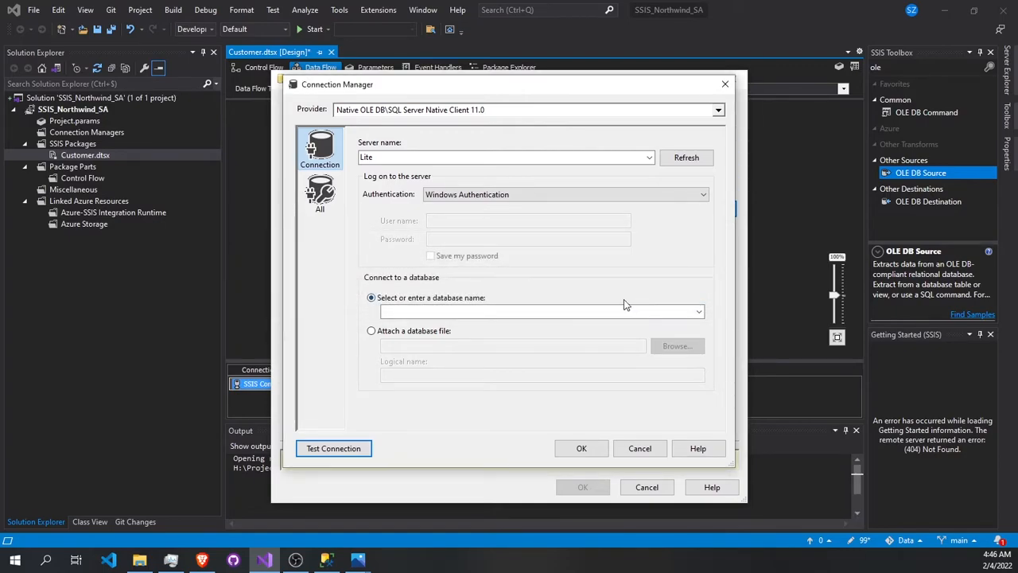
click(699, 313)
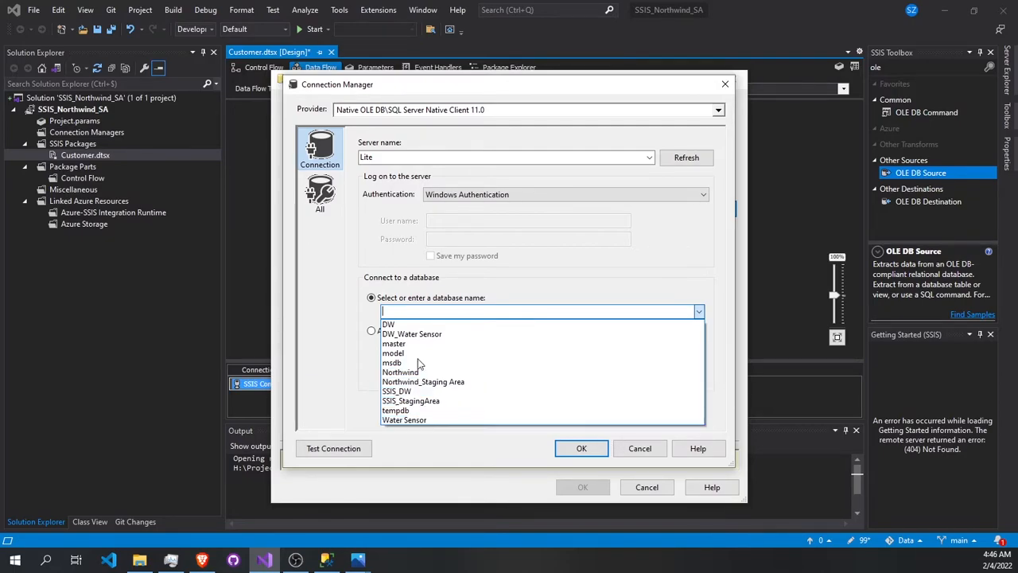
click(641, 444)
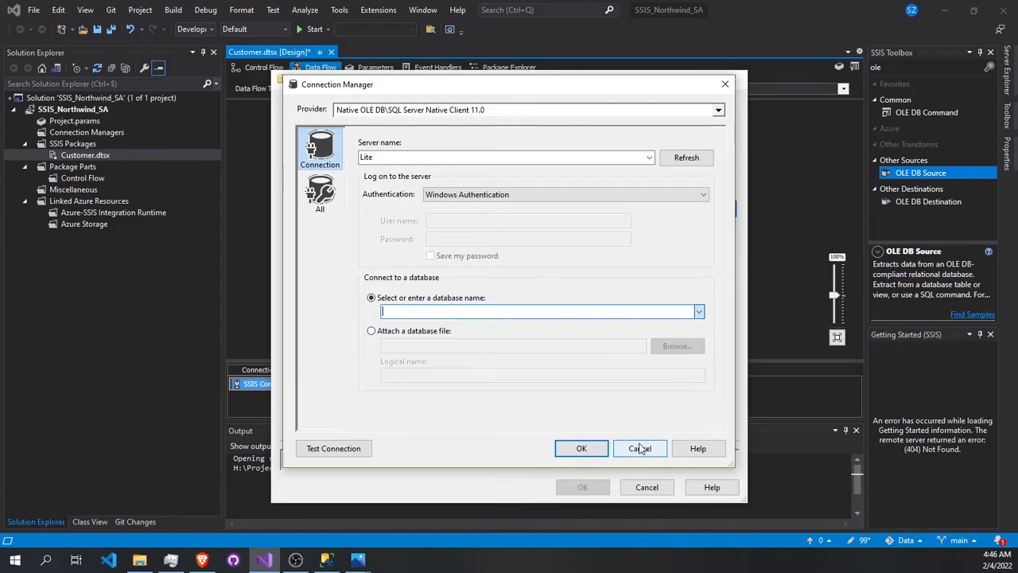
click(653, 455)
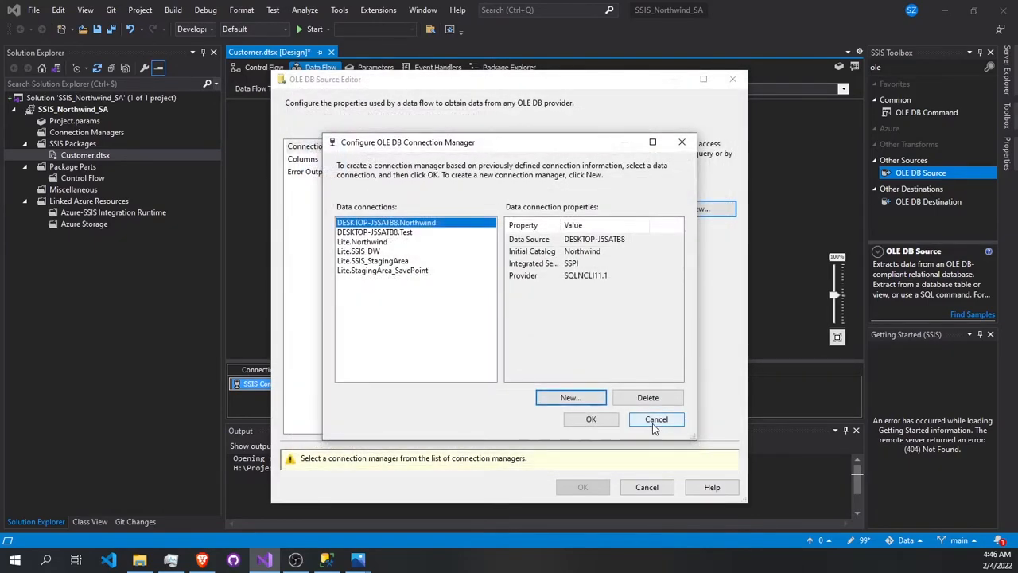
click(652, 423)
click(649, 210)
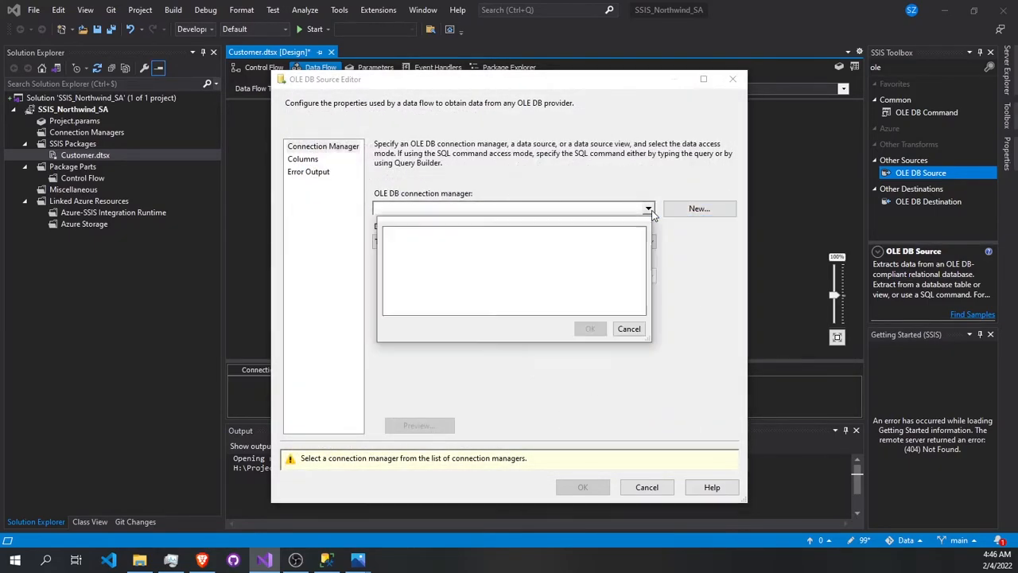
click(628, 329)
- Assign the existing Lite.Northwind data connection to the OLE DB source and set its data access mode to SQL command
click(696, 209)
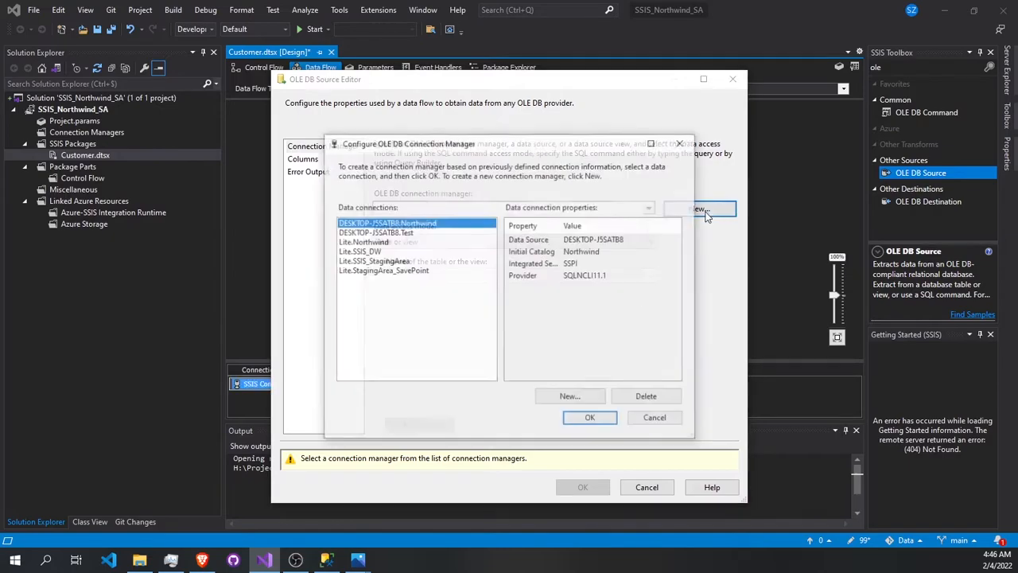
double_click(386, 242)
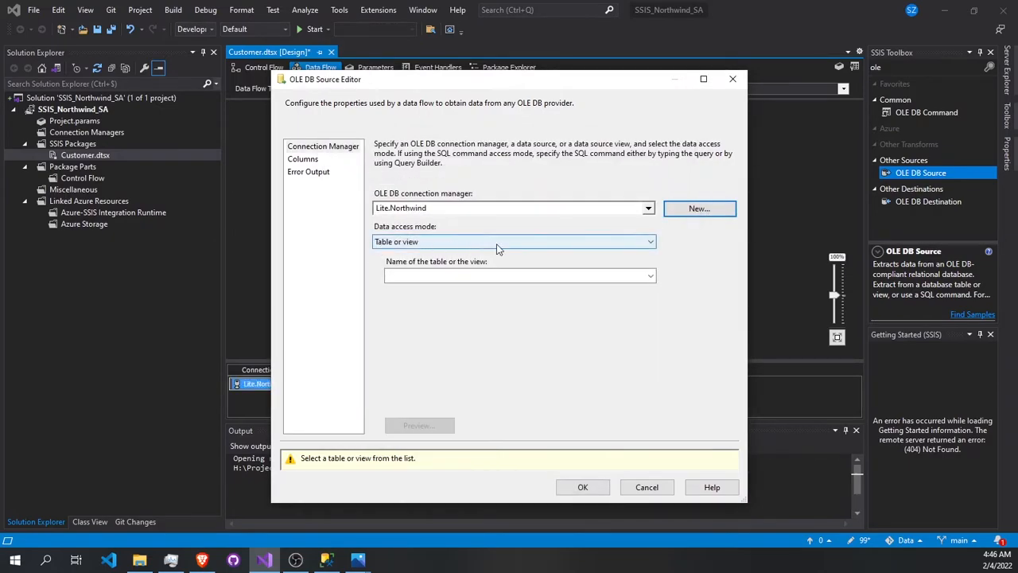
click(397, 243)
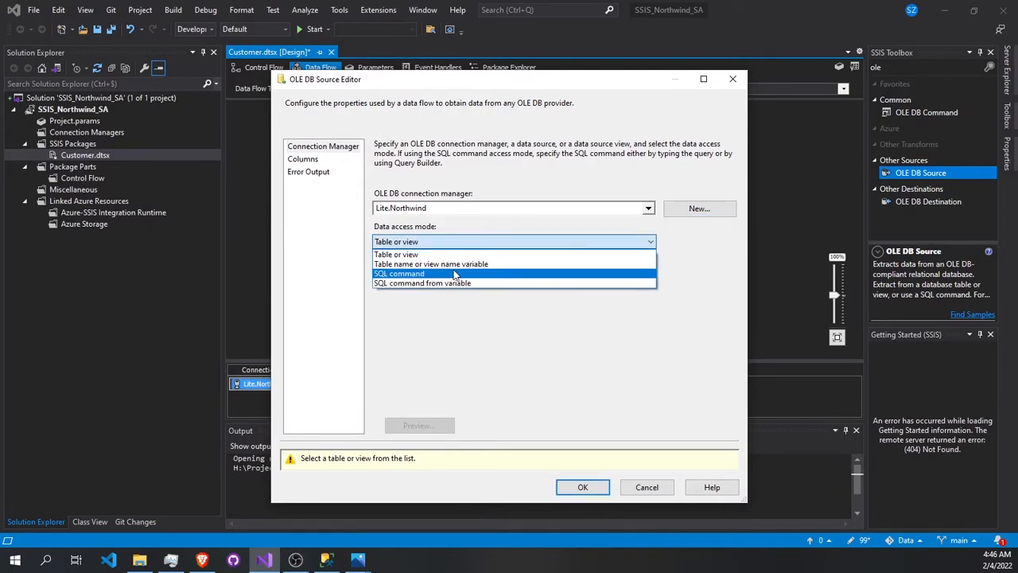
click(404, 275)
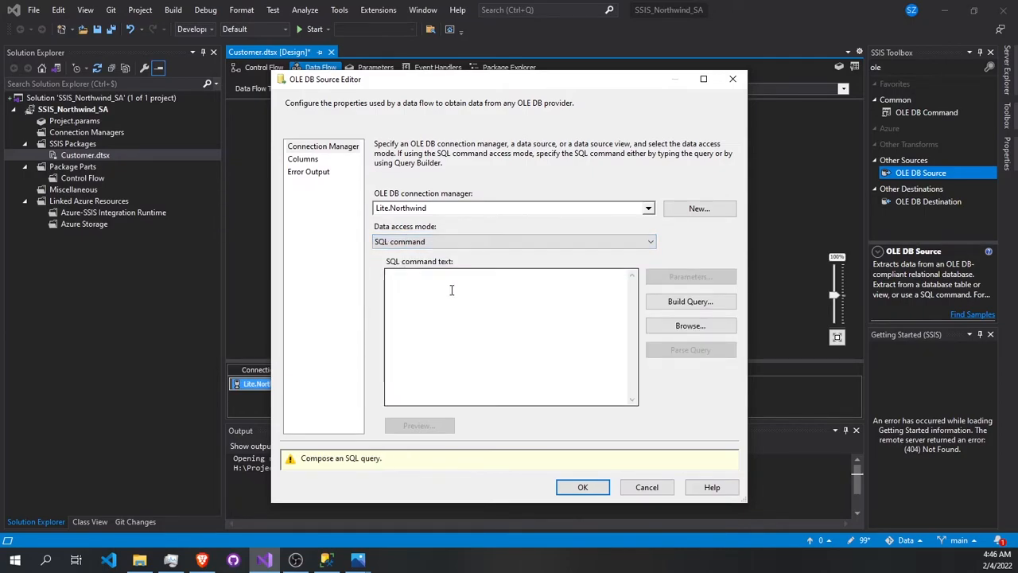
- Set the OLE DB source's data access mode to Table or view and select the [dbo].[Customers] table
click(436, 241)
click(414, 255)
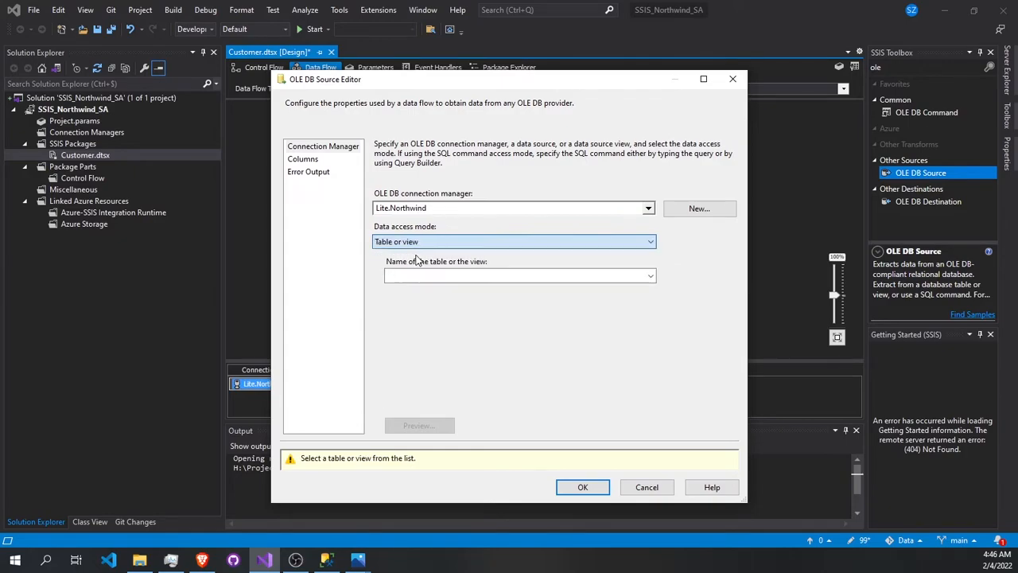
click(441, 274)
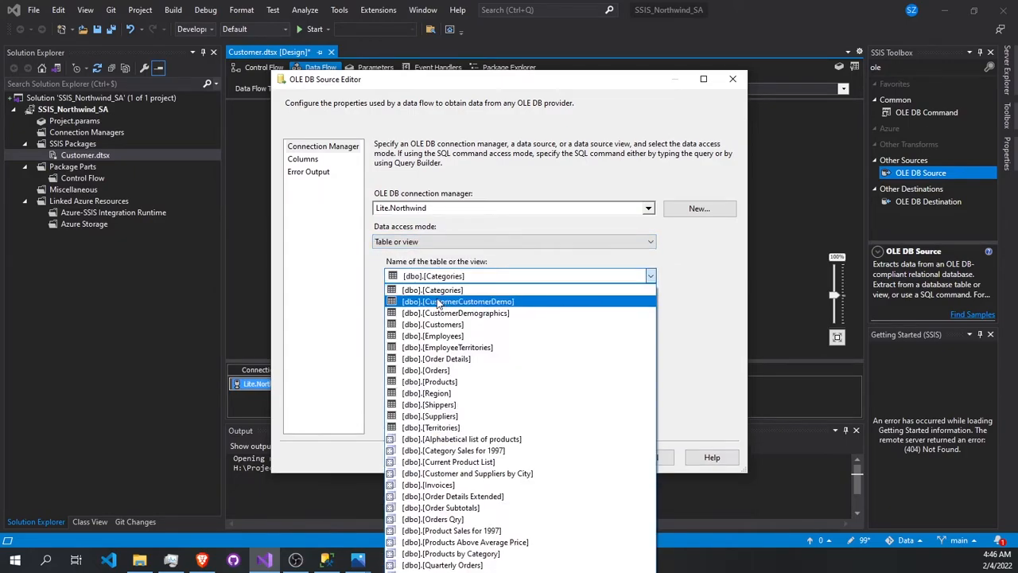
click(448, 325)
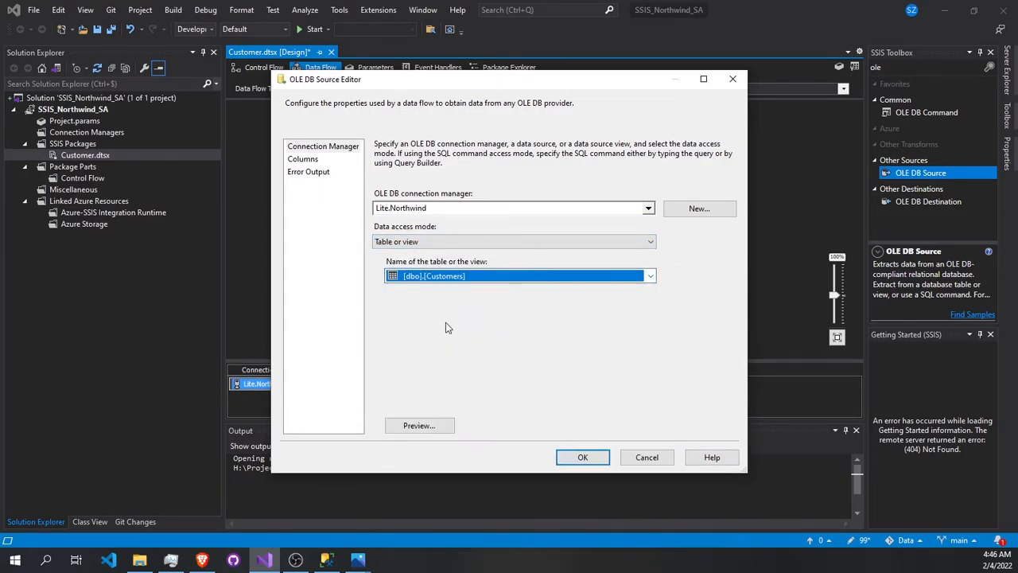
- Exclude the Fax, Phone and PostalCode columns from the OLE DB source's output
click(310, 159)
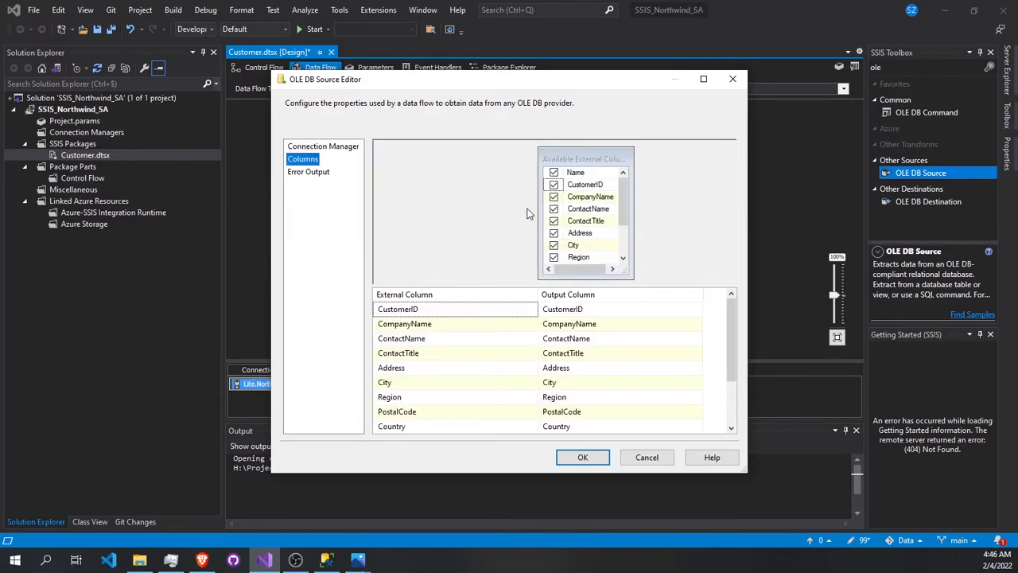
scroll(579, 264, down, 1)
scroll(453, 302, down, 1)
scroll(553, 215, up, 2)
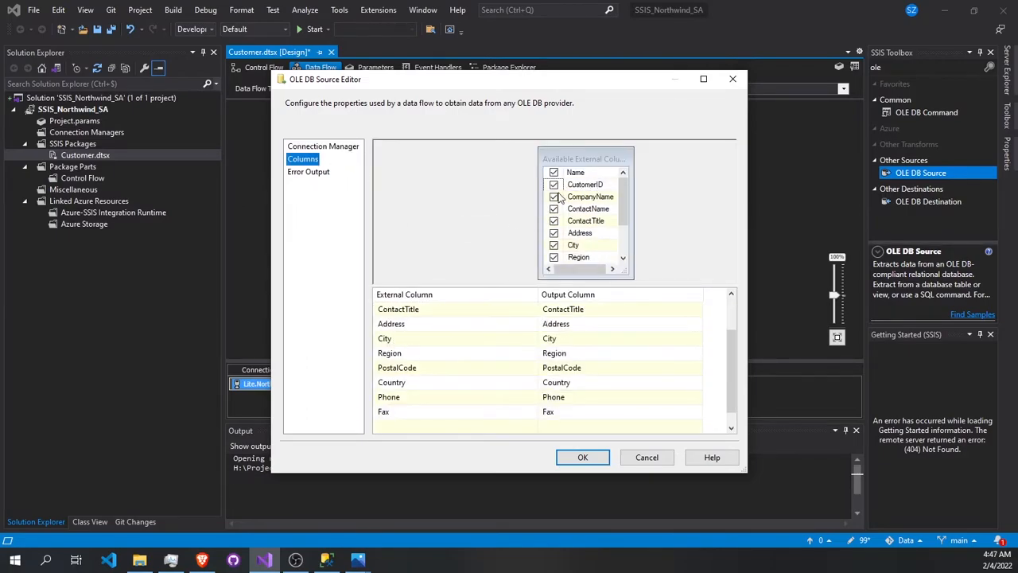
scroll(548, 219, down, 2)
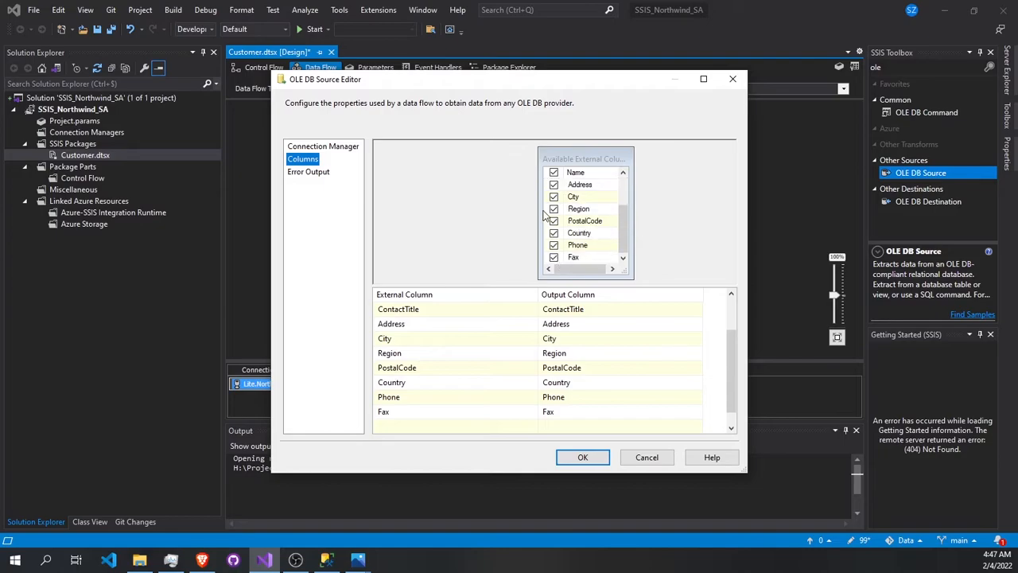
click(554, 257)
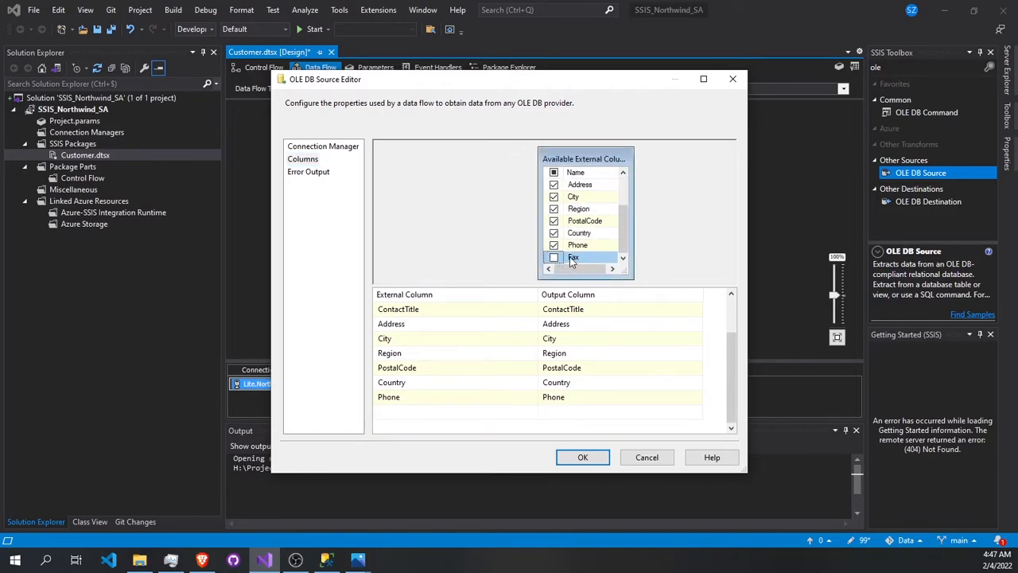
click(553, 245)
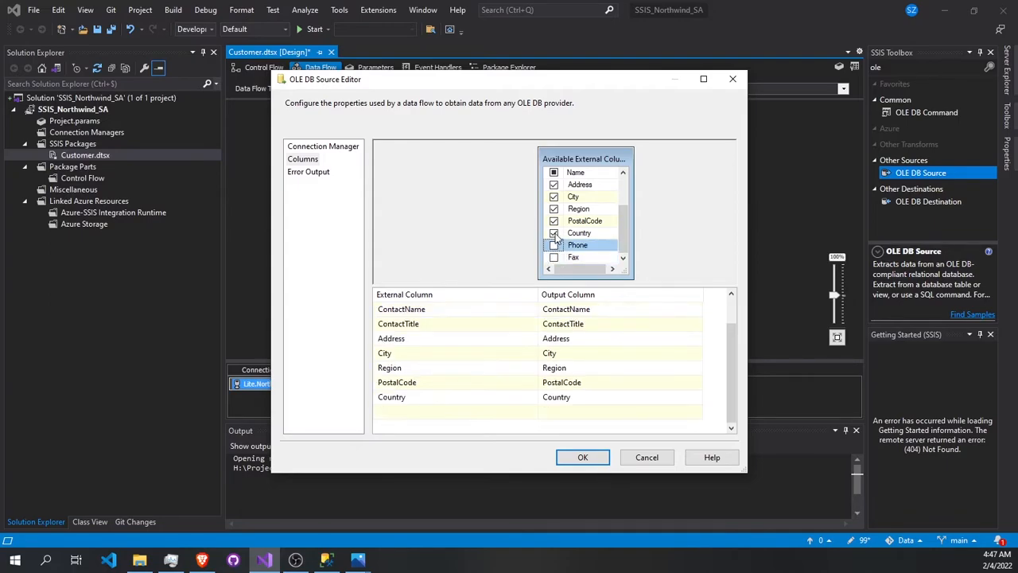
click(554, 221)
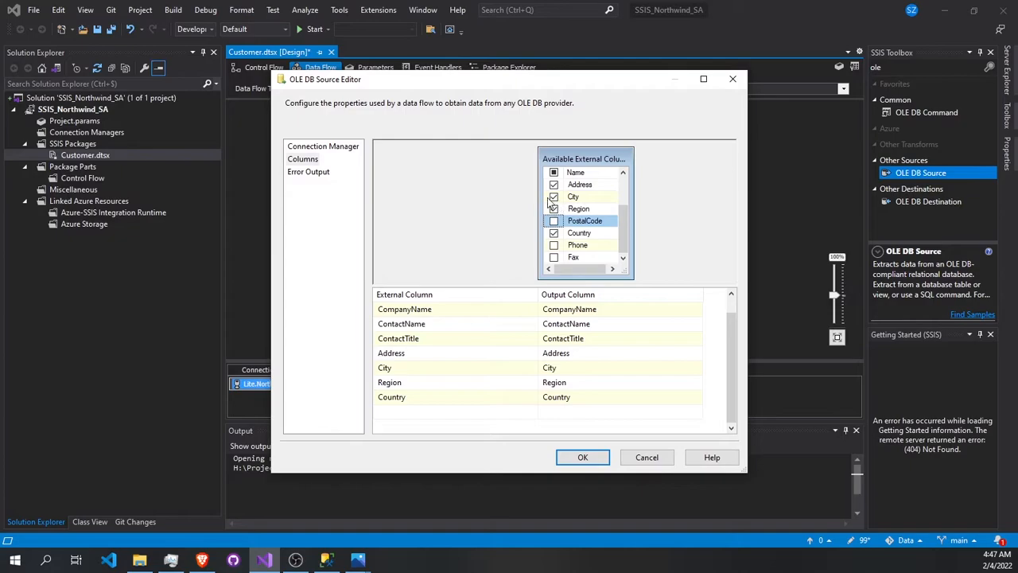
scroll(559, 204, up, 1)
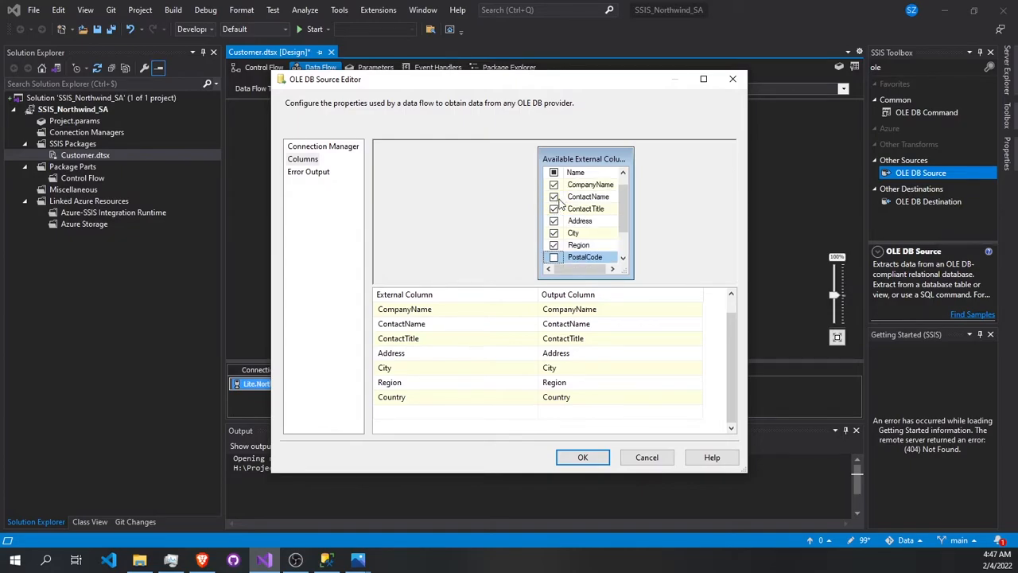
scroll(559, 204, down, 1)
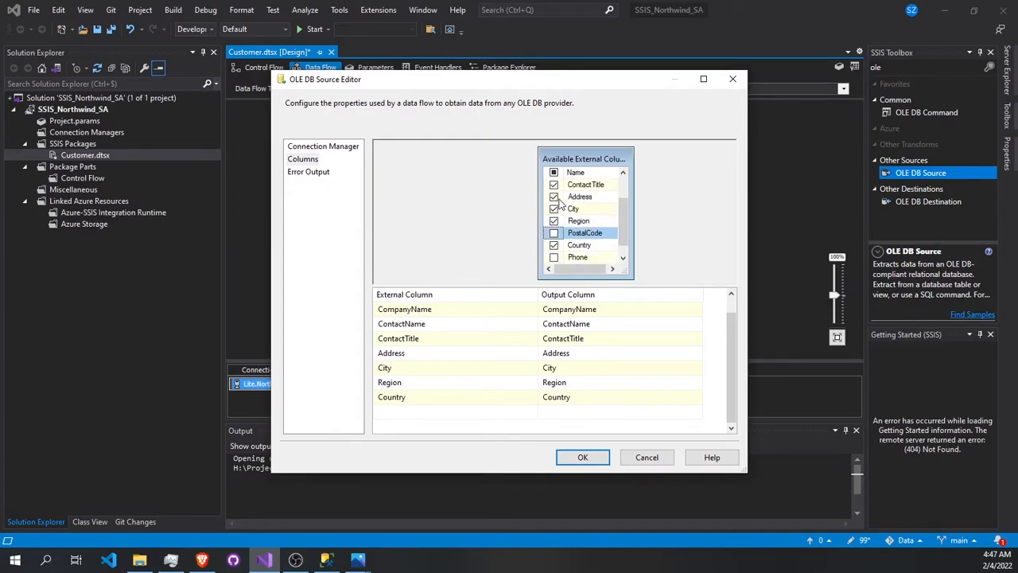
- Preview the Customers table's rows and columns, close the preview and accept the OLE DB source's configuration
click(324, 148)
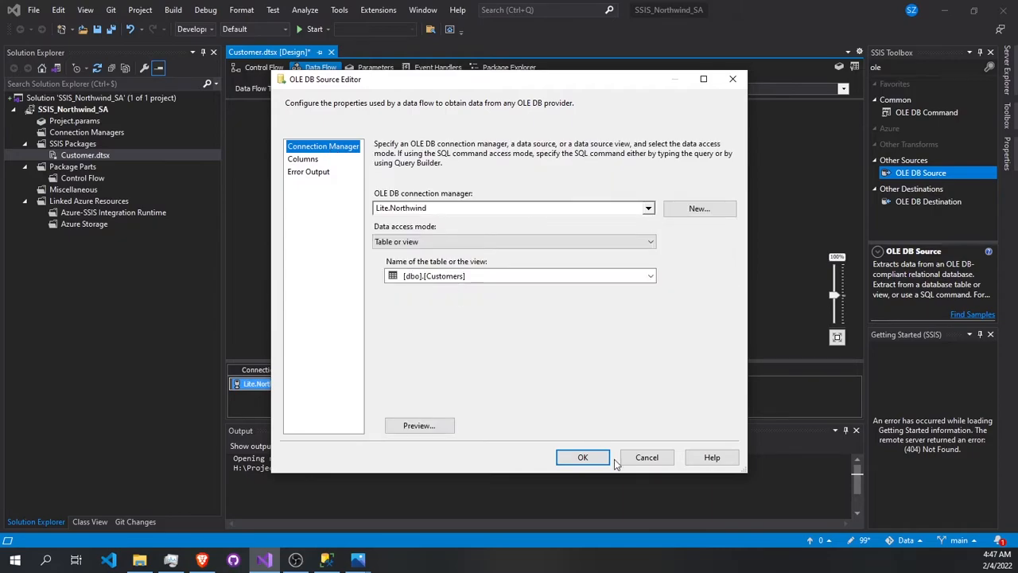
click(446, 428)
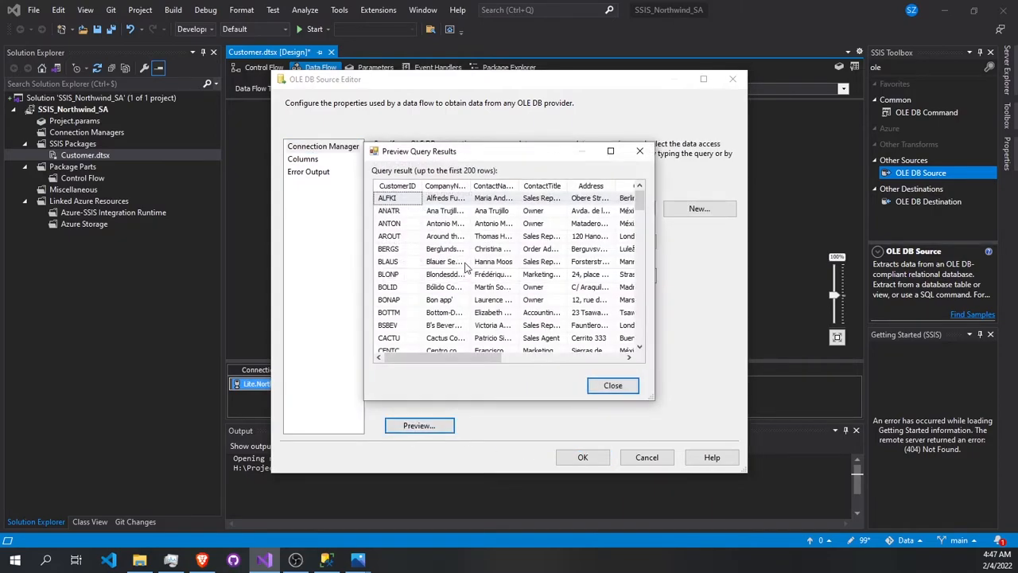
mouse_move(440, 357)
mouse_down()
mouse_move(563, 357)
mouse_move(440, 357)
mouse_up()
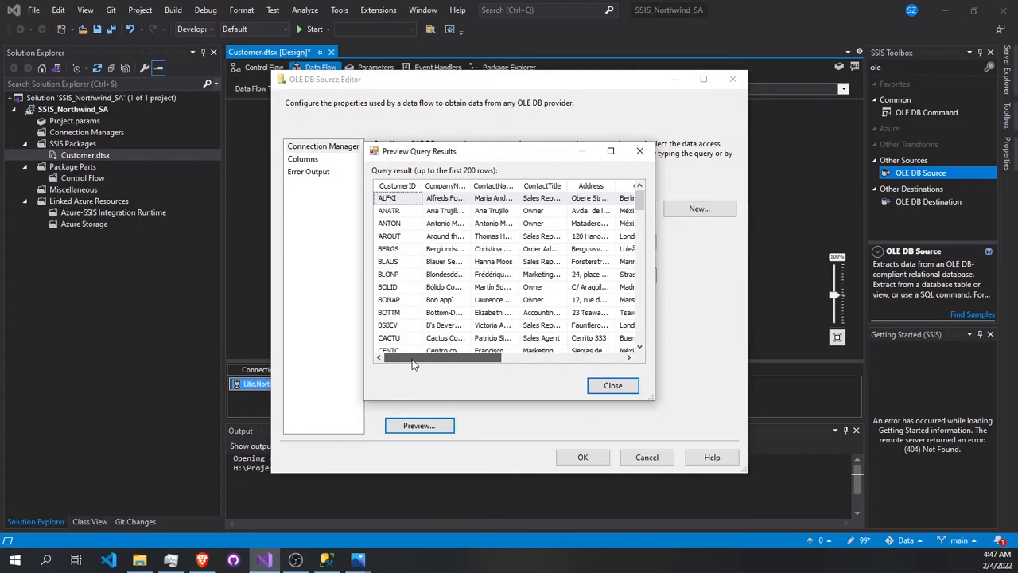
scroll(419, 206, down, 7)
scroll(418, 206, up, 7)
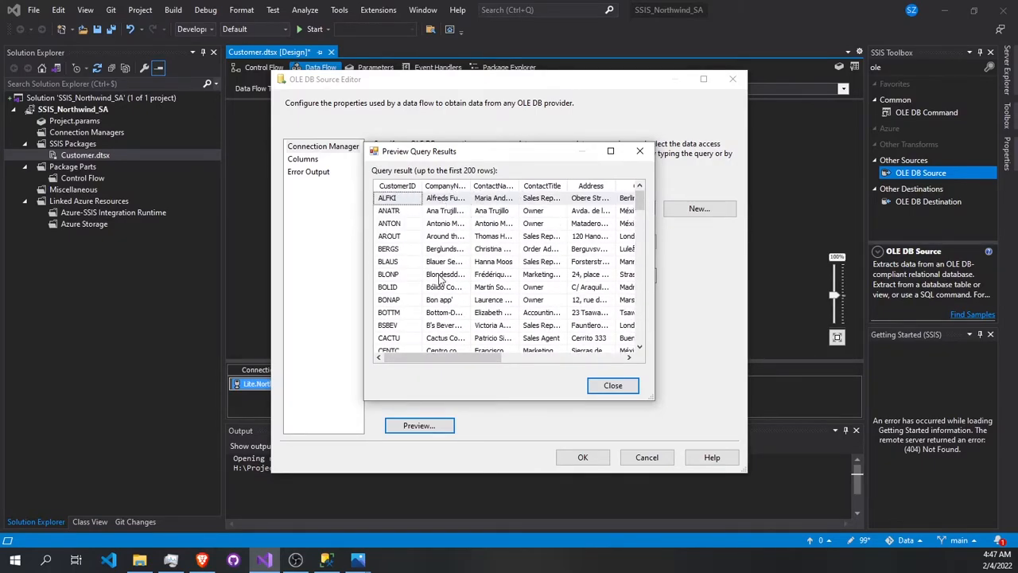
drag(450, 358, 514, 357)
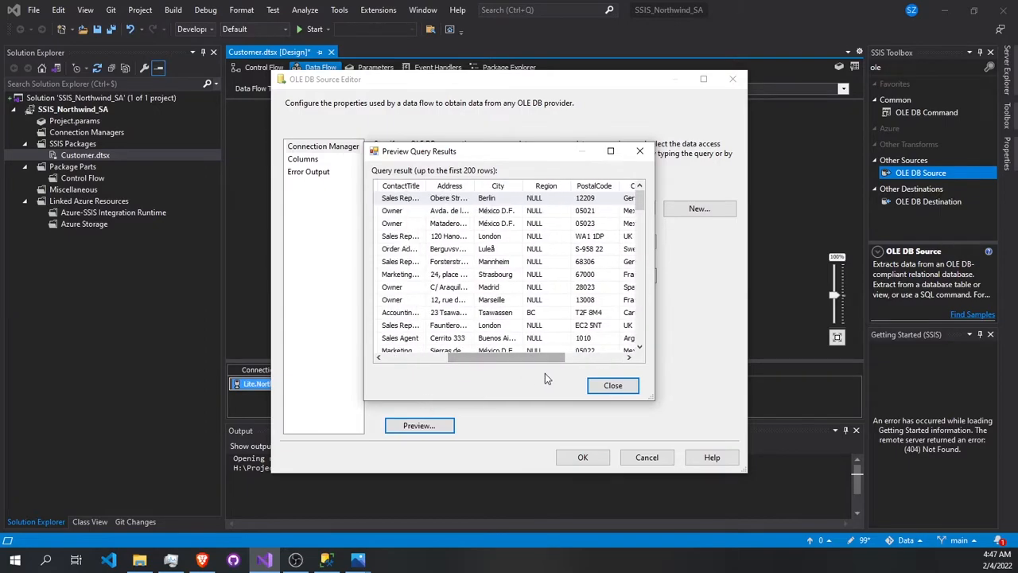
click(612, 385)
click(582, 457)
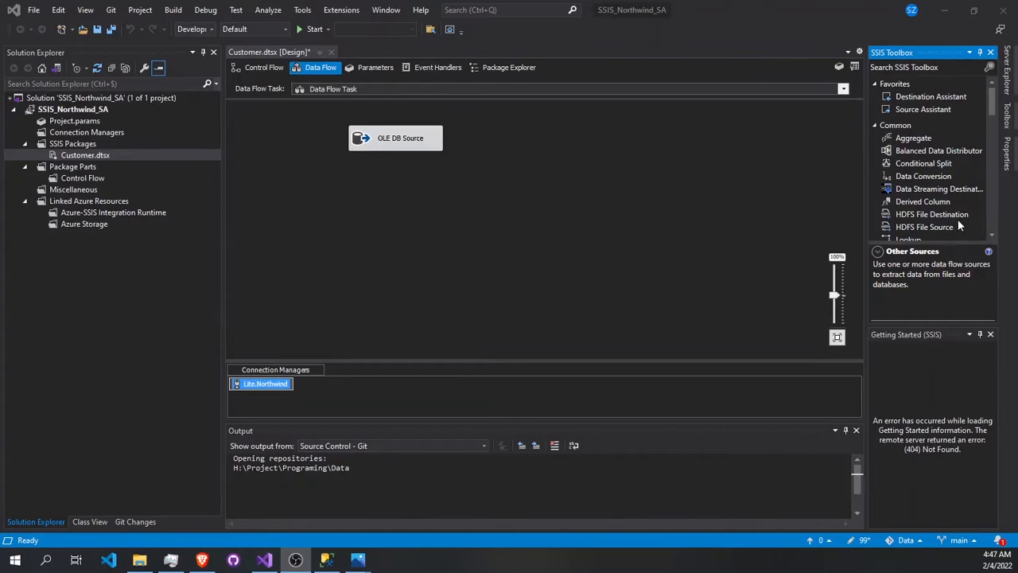
- Search the toolbox for "flat" and add a Flat File Source to the data flow beside the OLE DB source
click(902, 70)
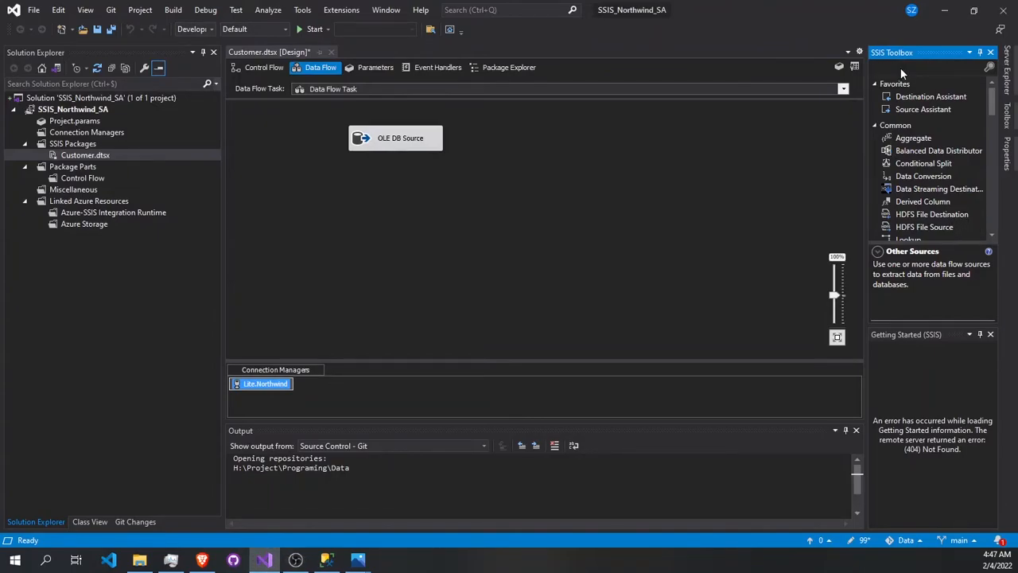
text(flat)
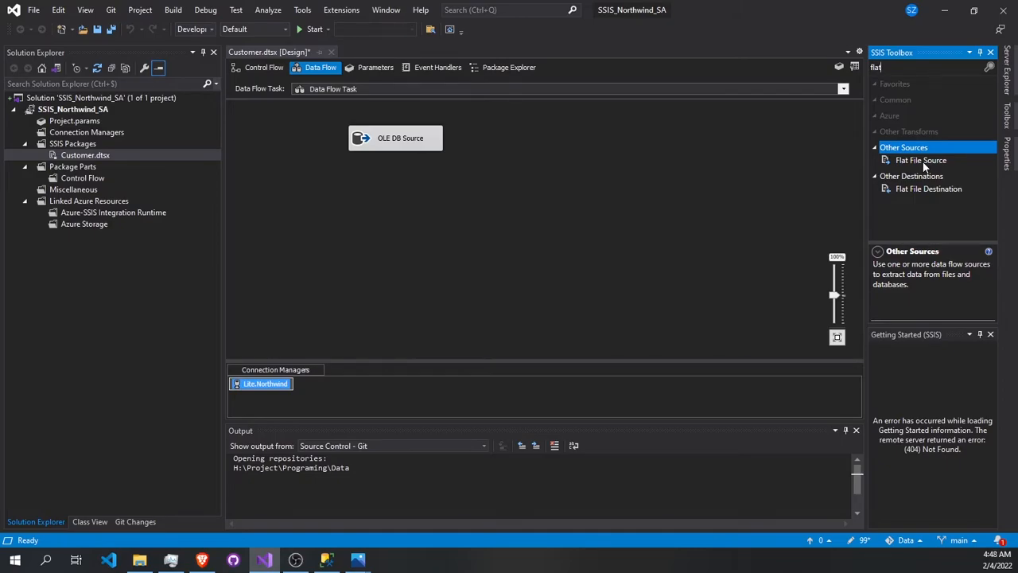
drag(925, 166, 883, 167)
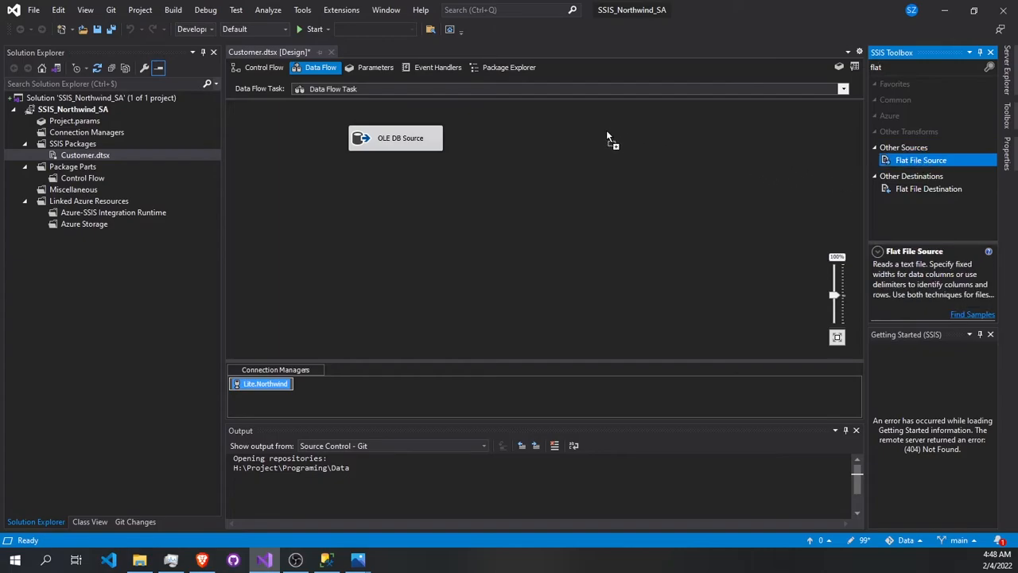
drag(592, 134, 593, 135)
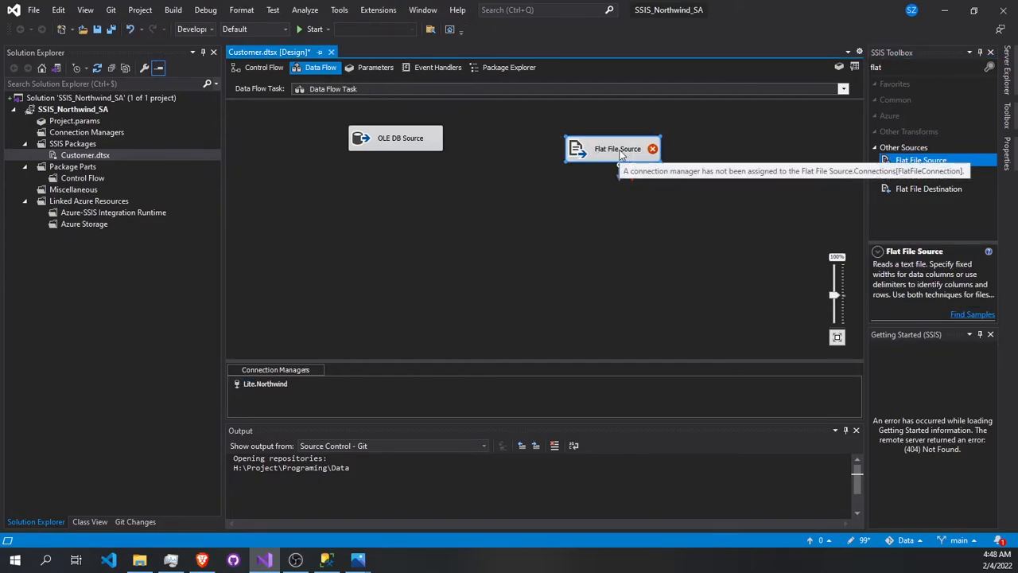
- Create a new flat file connection for the Flat File Source, using the Customers CSV file from BI\src db\Northwind\result
double_click(622, 152)
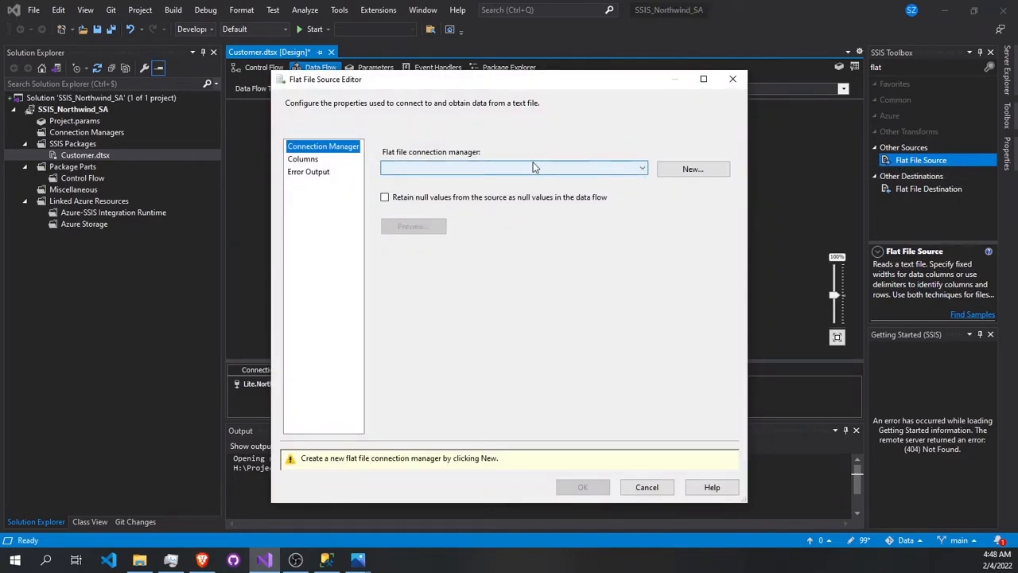
click(690, 172)
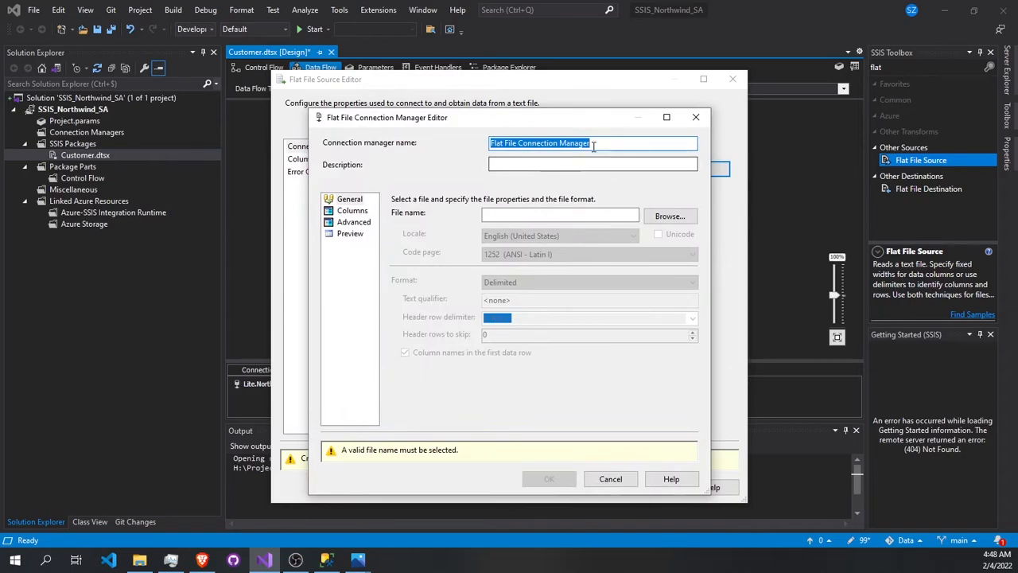
click(677, 217)
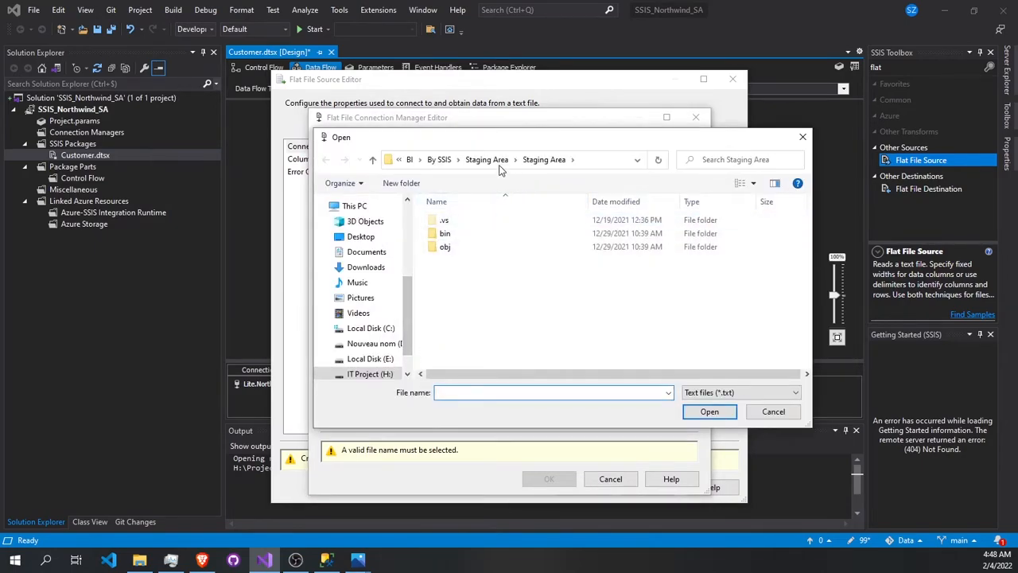
click(410, 159)
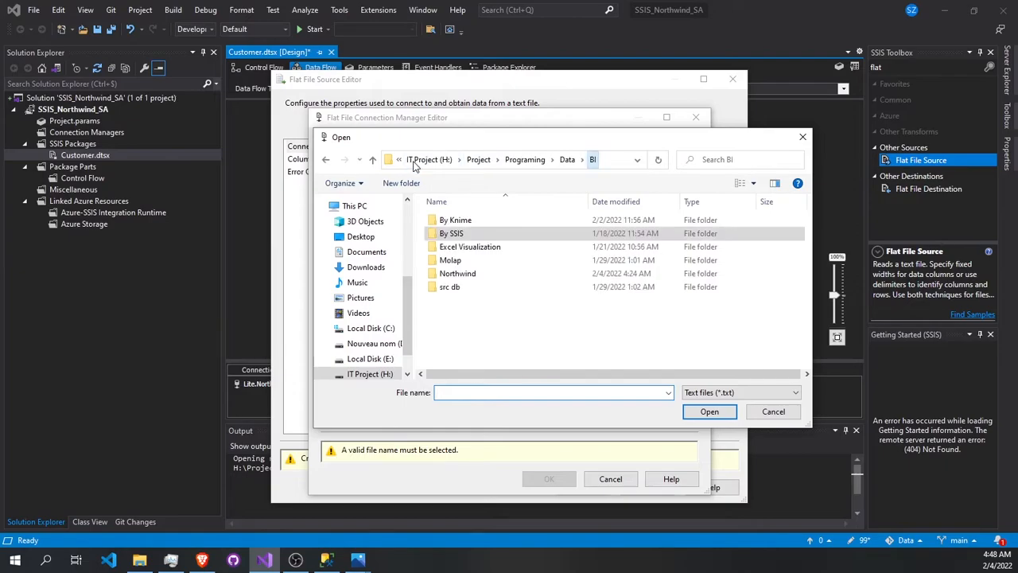
double_click(451, 288)
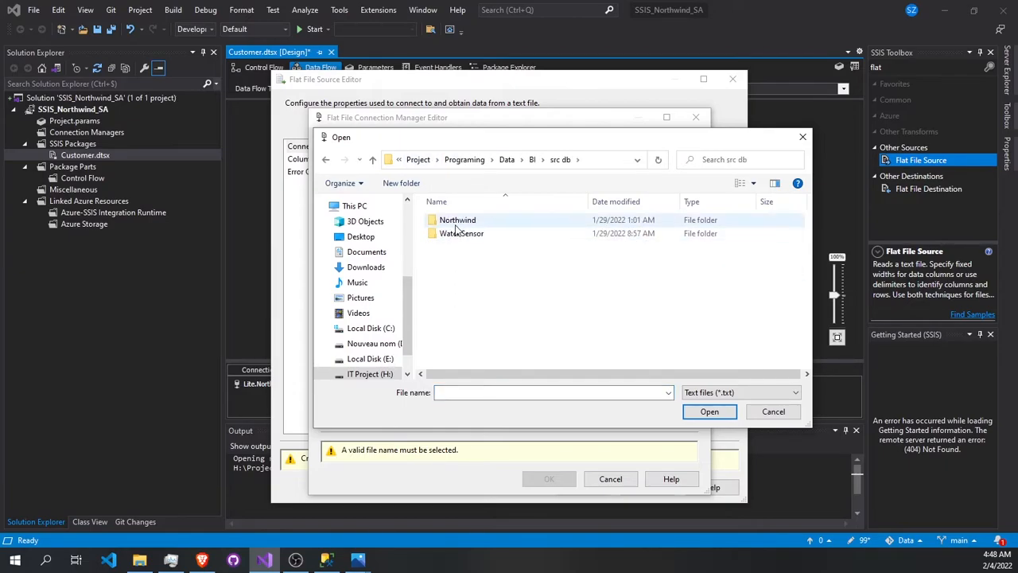
double_click(455, 224)
double_click(449, 221)
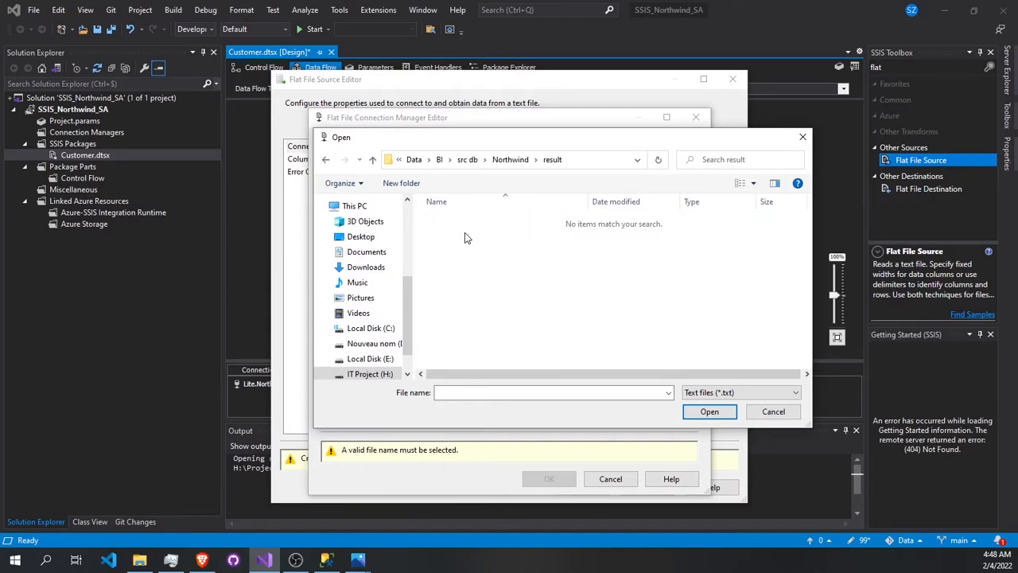
click(727, 392)
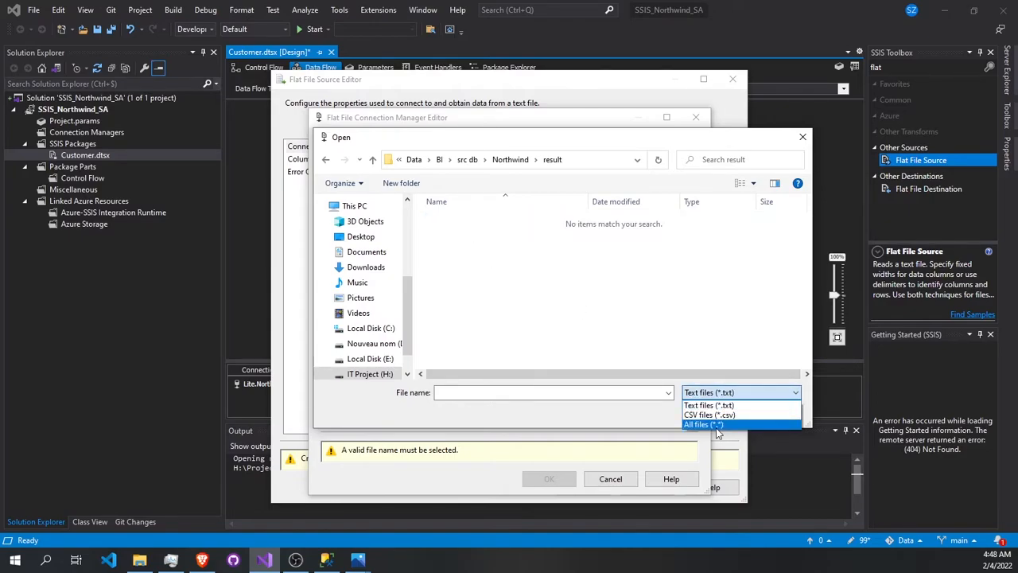
click(709, 414)
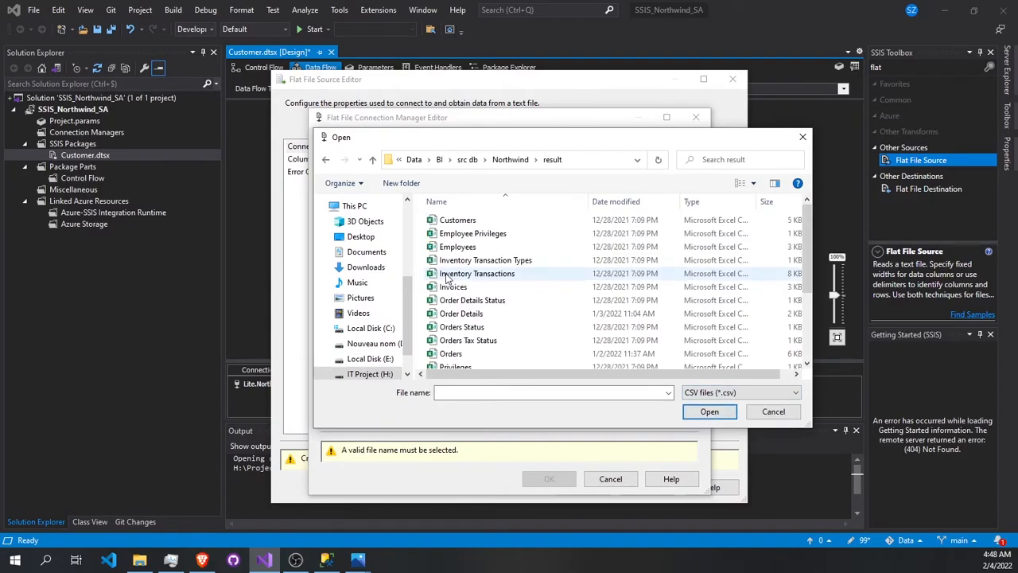
scroll(455, 233, down, 2)
scroll(455, 233, up, 2)
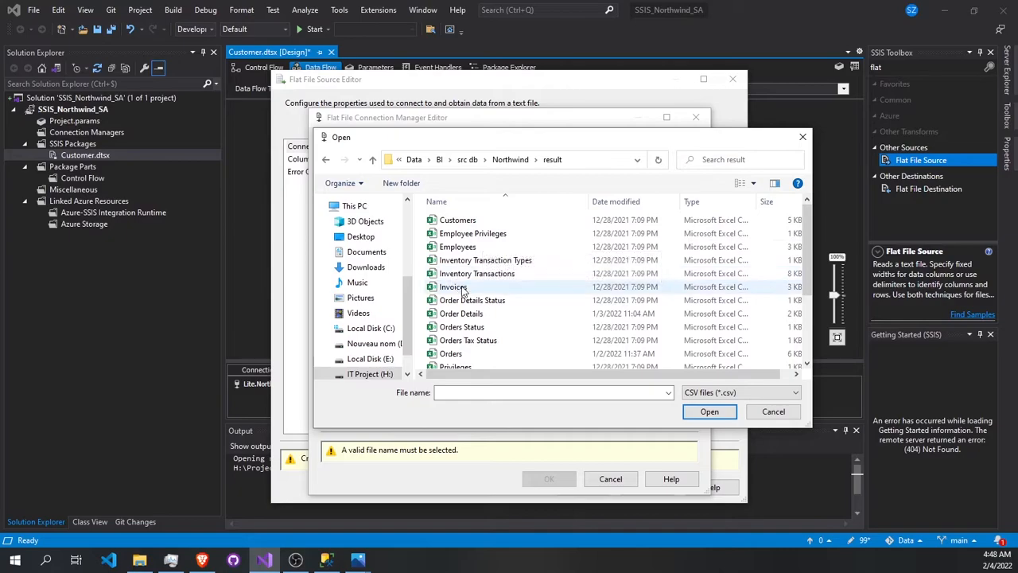
double_click(459, 226)
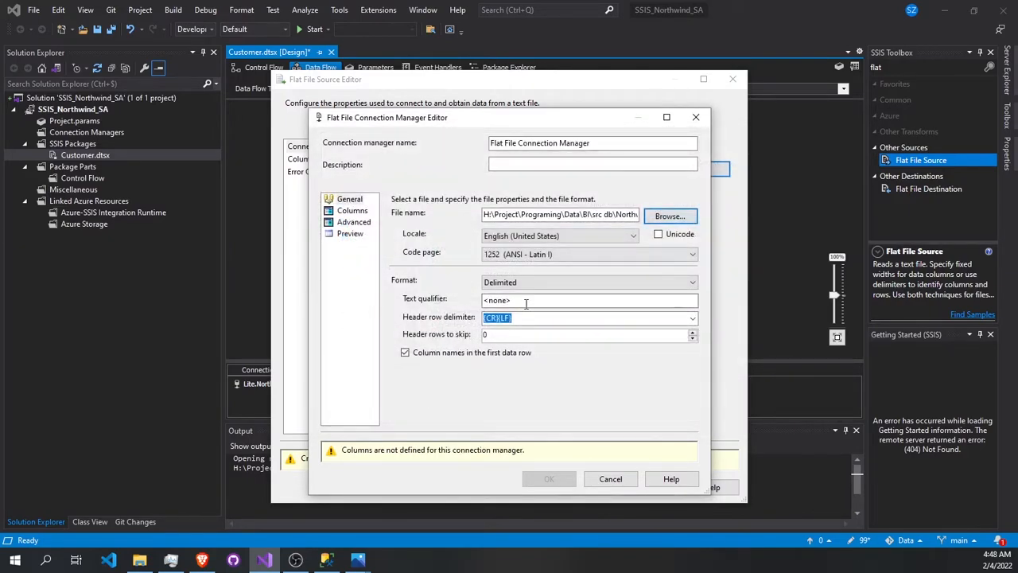
- Check the Customers file's delimiters and previewed columns, and accept the flat file connection manager
click(352, 210)
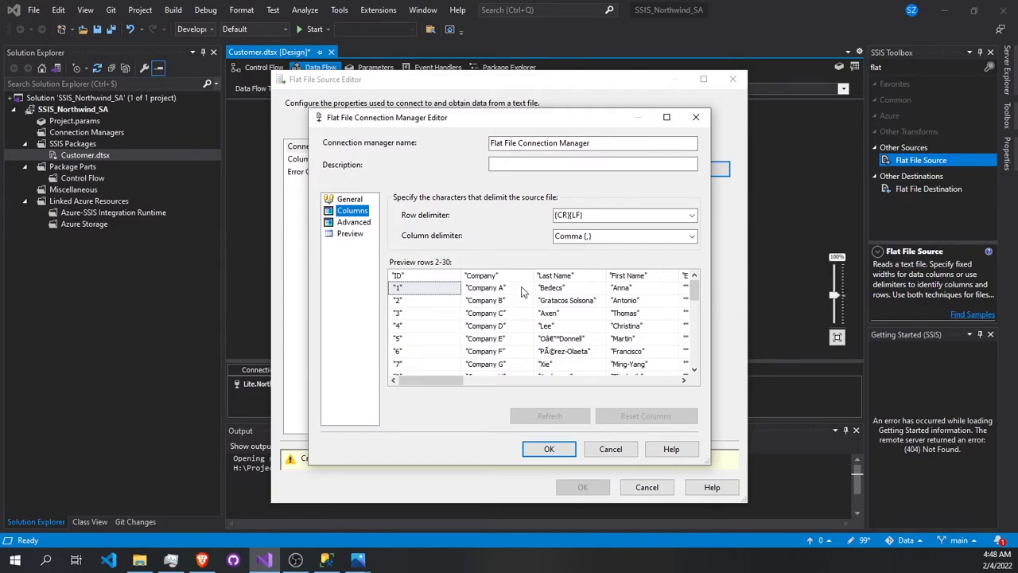
mouse_move(437, 382)
mouse_down()
mouse_move(614, 381)
mouse_move(456, 381)
mouse_up()
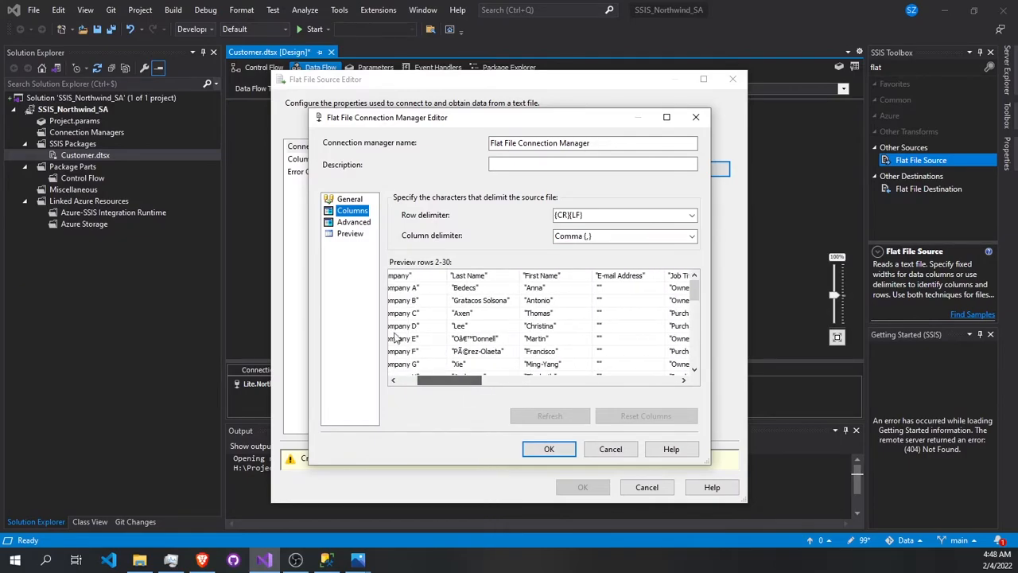
click(569, 450)
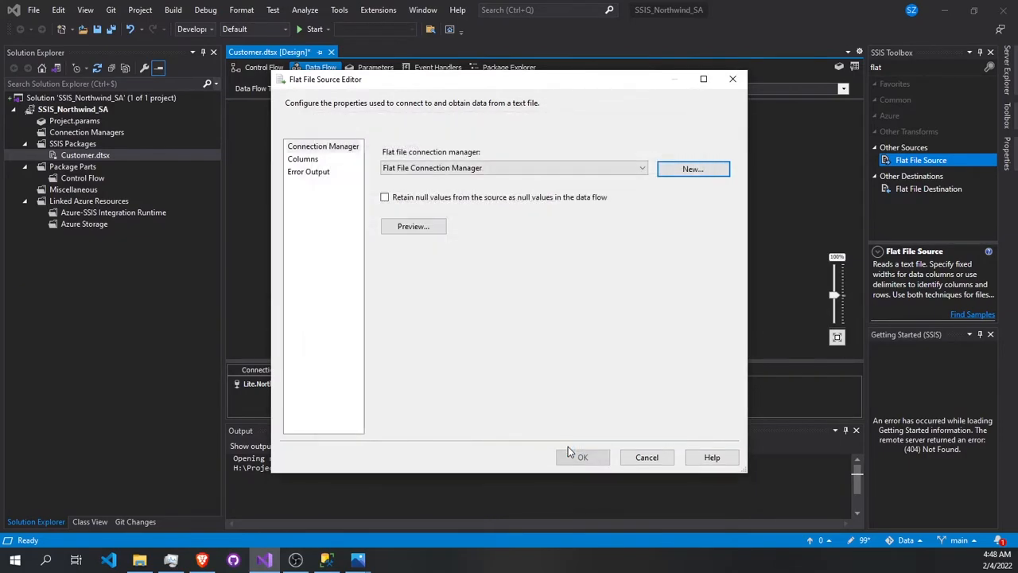
- Exclude the Attachments, Notes, Web Page, ZIP Postal Code and State Province columns from the Flat File Source and accept its configuration
click(303, 159)
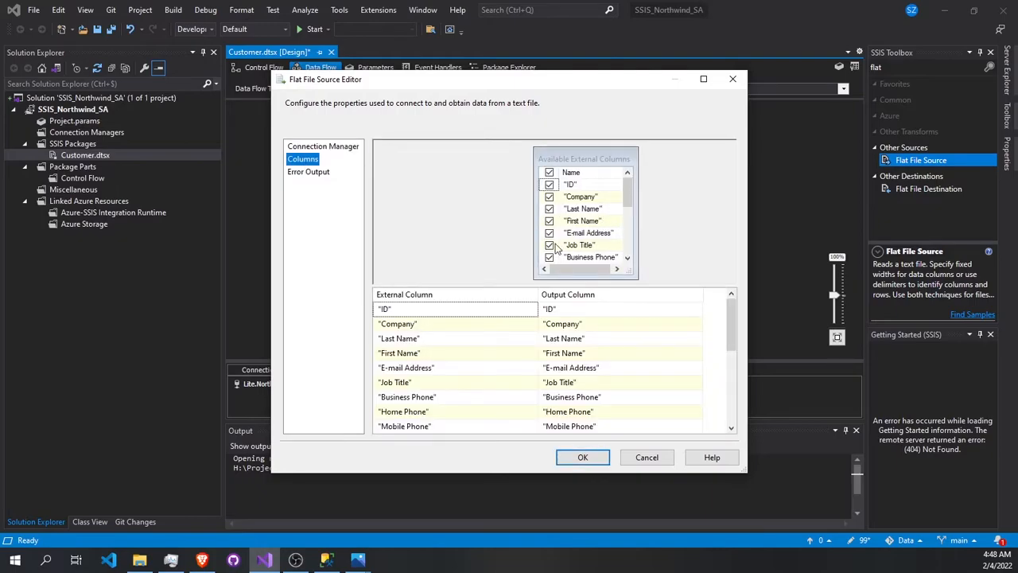
scroll(557, 248, down, 4)
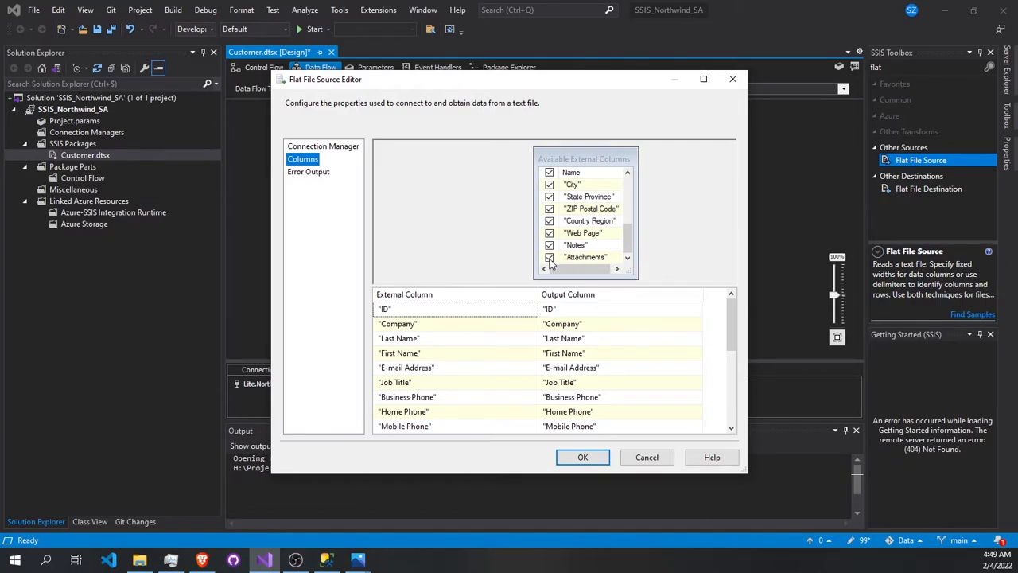
click(549, 258)
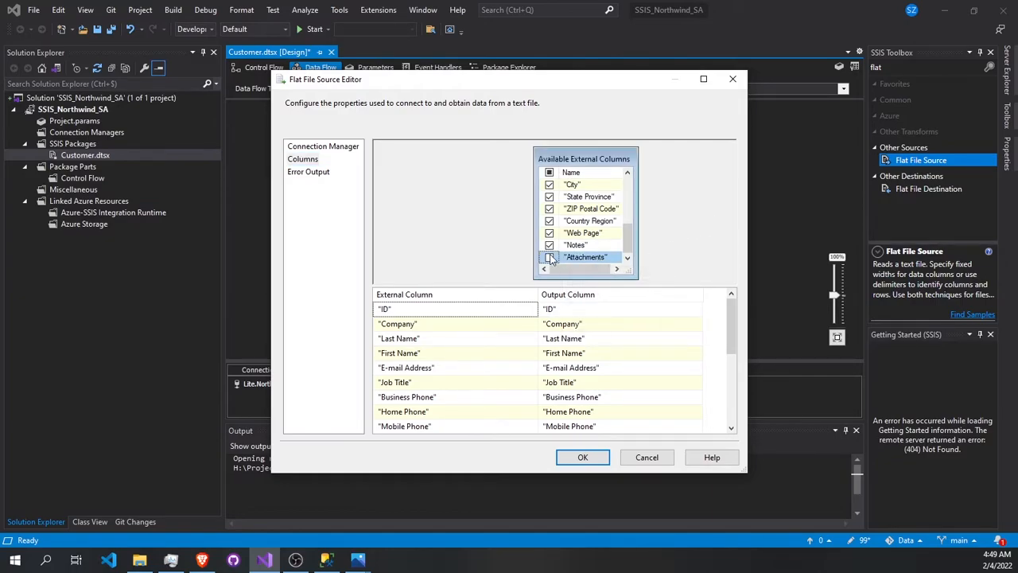
click(550, 245)
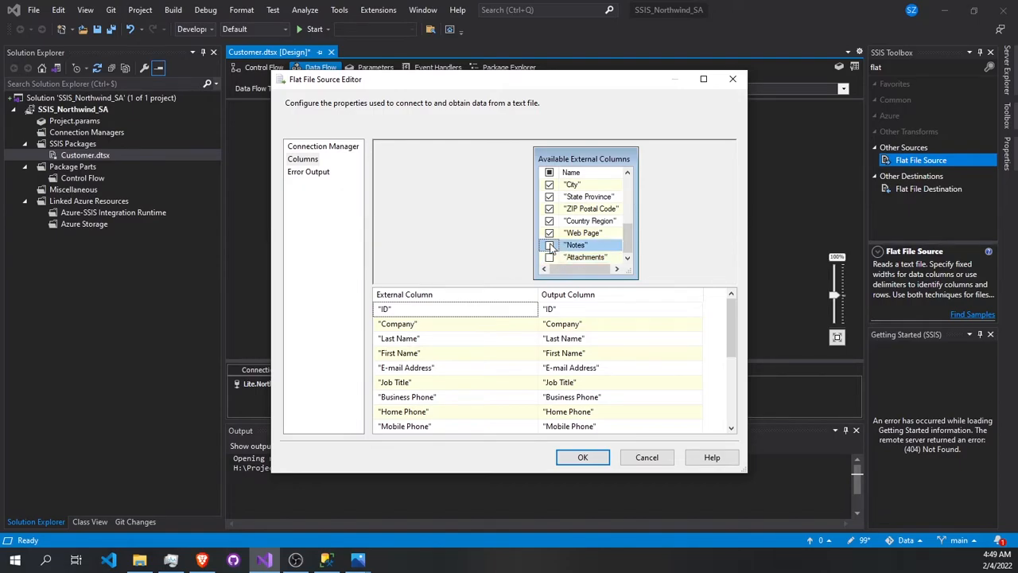
click(548, 233)
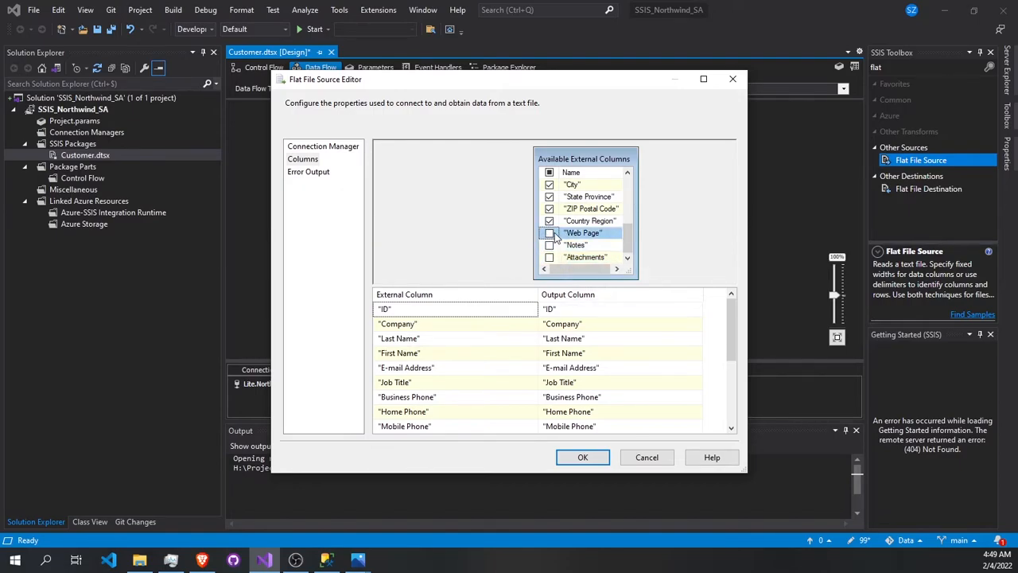
click(549, 209)
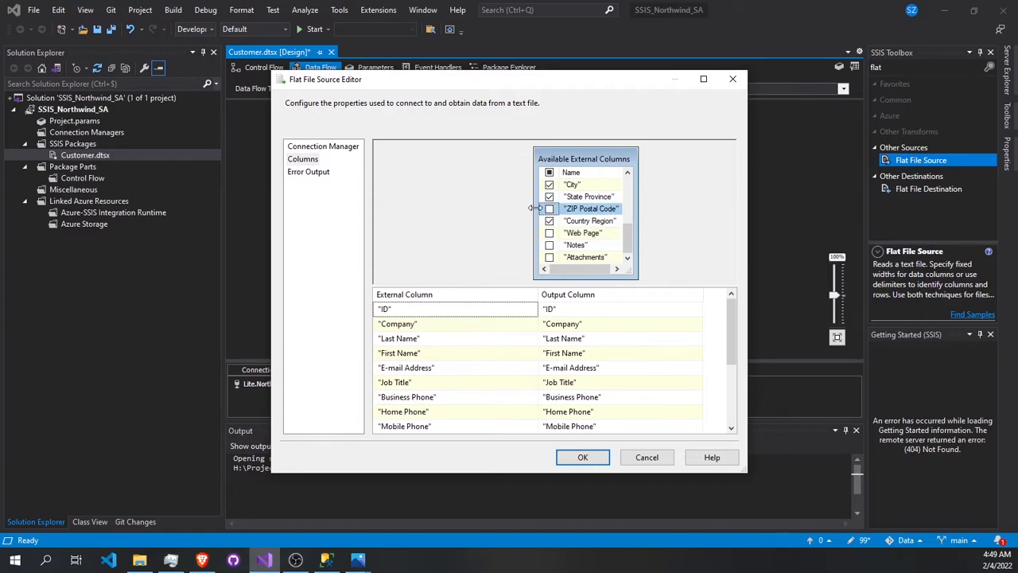
click(549, 196)
scroll(600, 208, up, 2)
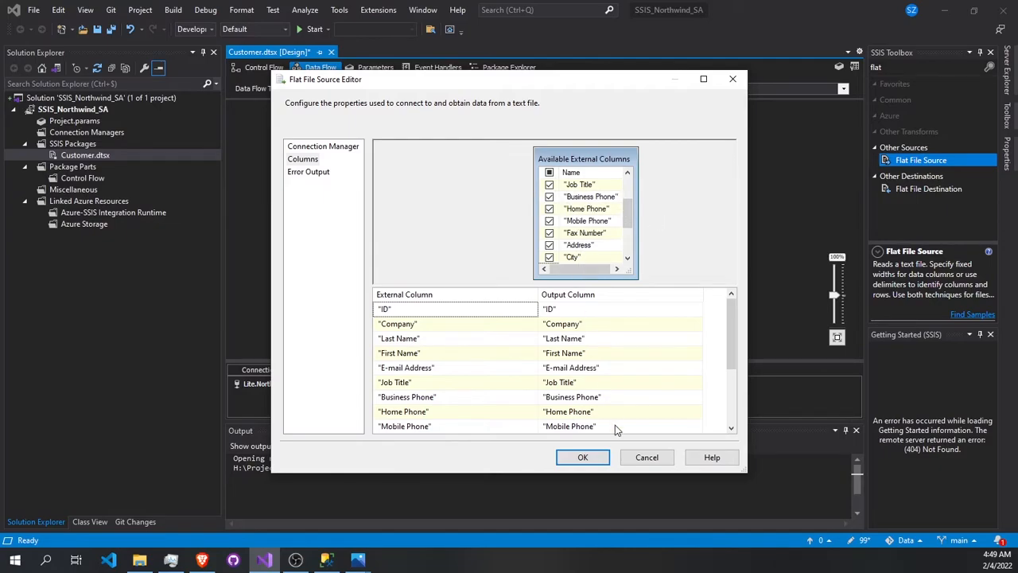
click(585, 457)
- Reposition the Flat File Source in the data flow, slightly farther from the OLE DB Source
drag(597, 149, 616, 144)
click(437, 154)
click(613, 157)
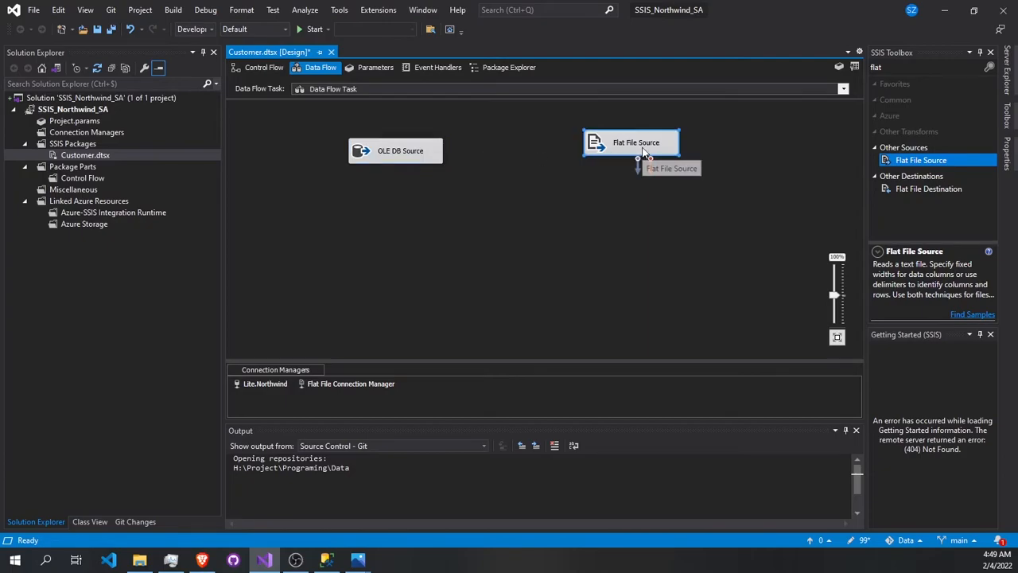
drag(647, 151, 650, 153)
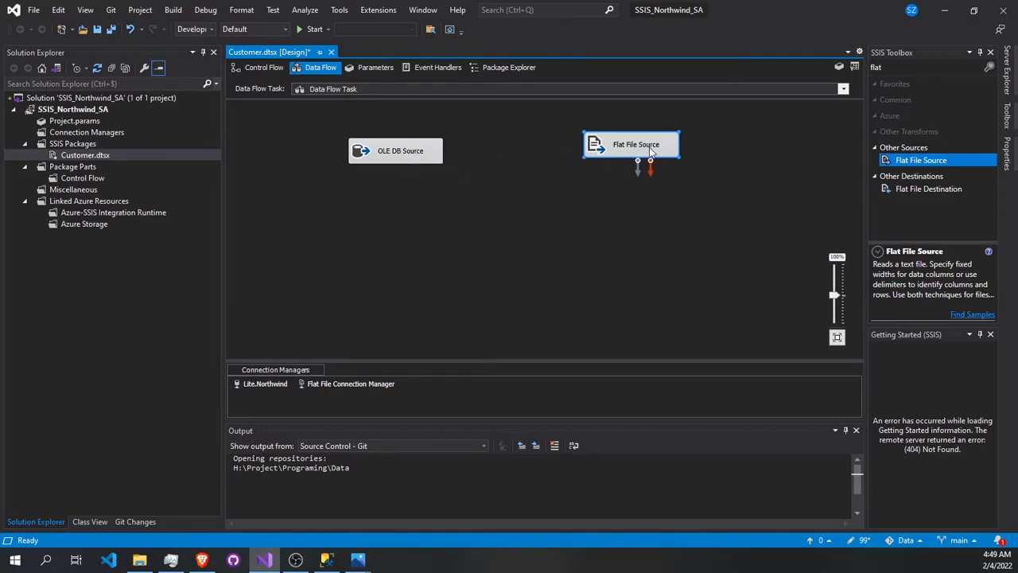
- Switch to SQL Server Management Studio and examine the top 1000 rows of dbo.Customer in the Northwind_Staging Area database
click(326, 560)
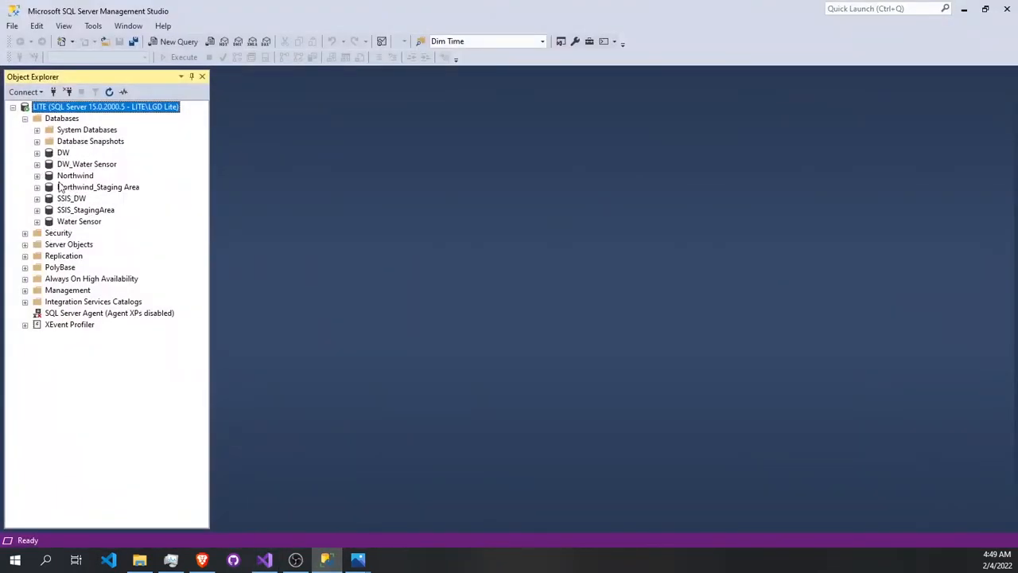
double_click(43, 189)
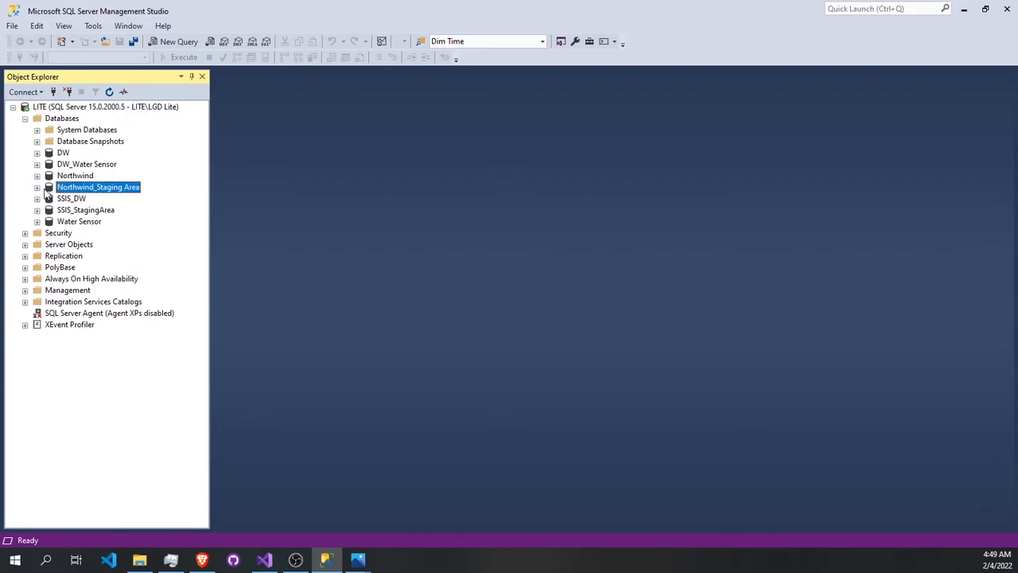
click(49, 210)
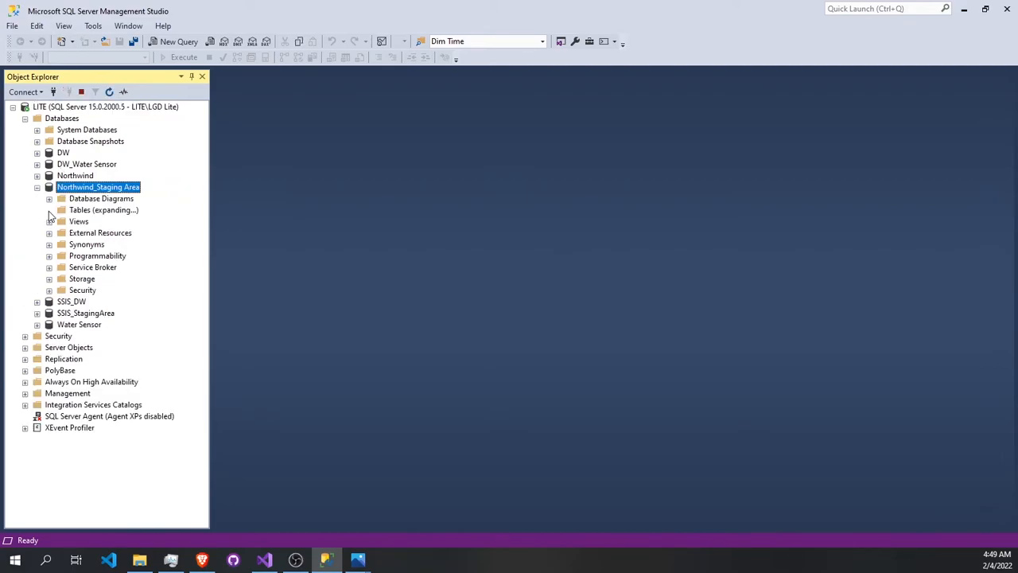
click(111, 268)
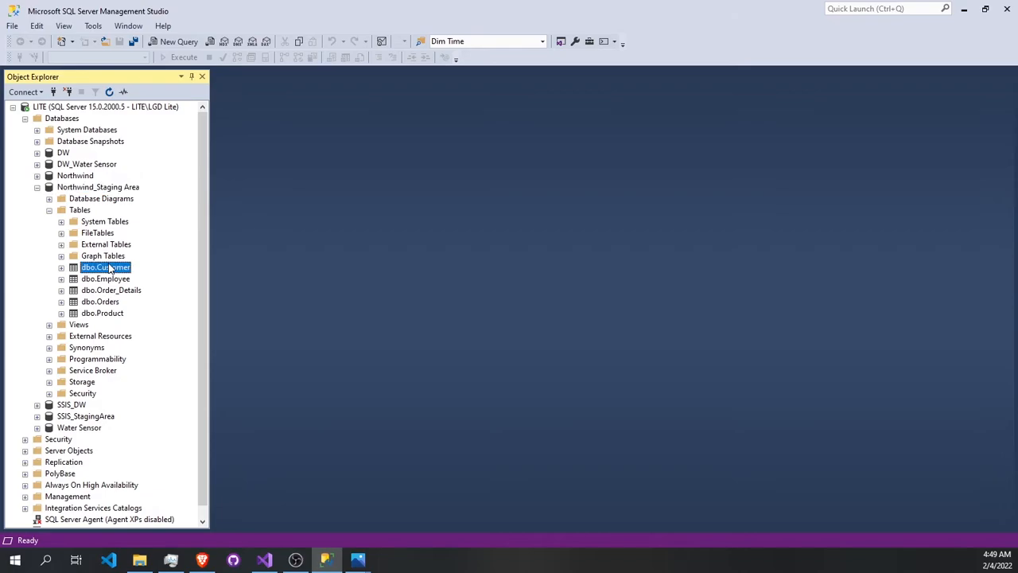
right_click(113, 268)
click(134, 277)
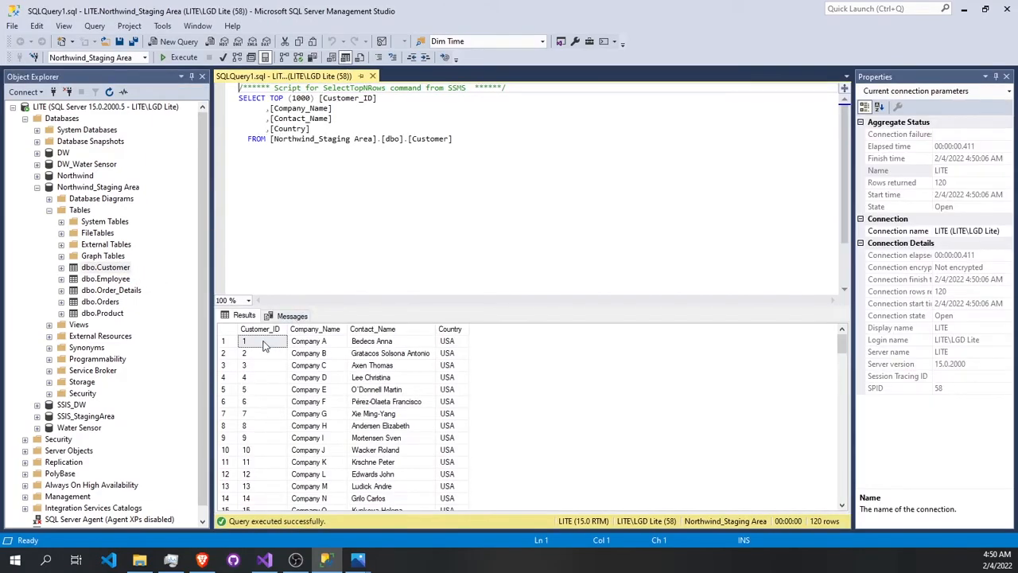
scroll(263, 340, down, 6)
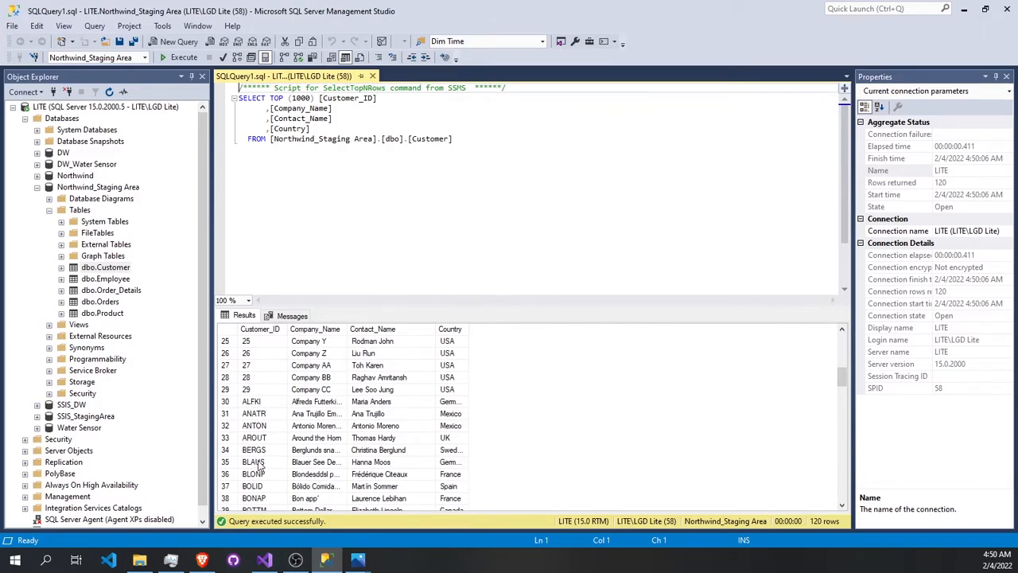
scroll(260, 460, down, 1)
- Query the top 1000 rows of the dbo.Employee staging table and examine its employee IDs
right_click(115, 279)
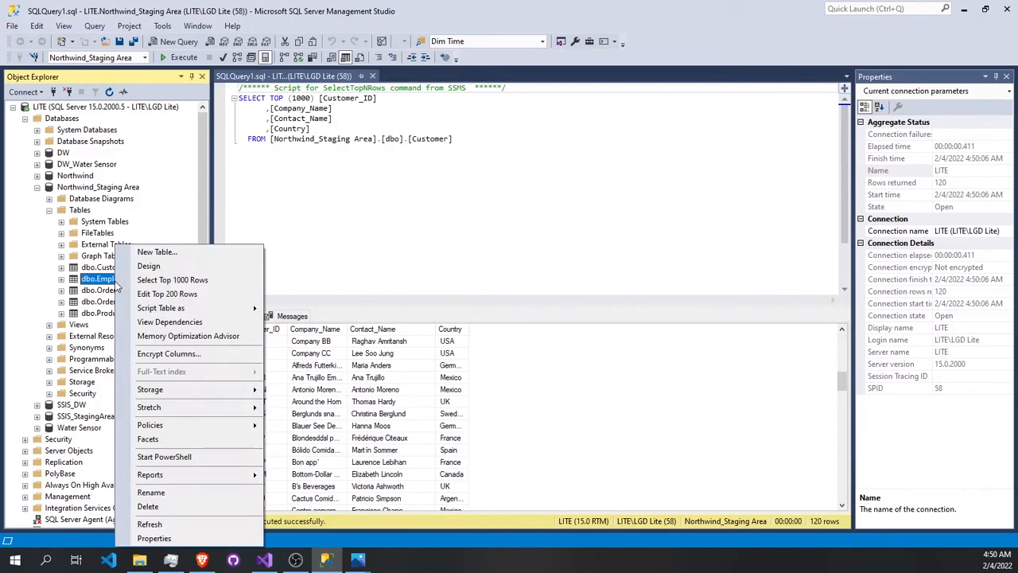
click(163, 282)
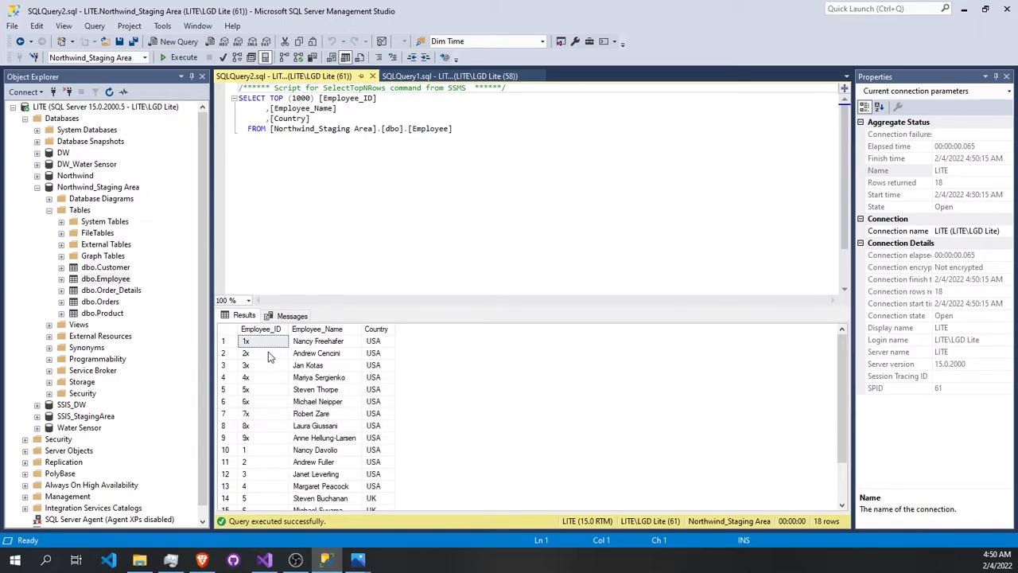
scroll(271, 360, down, 1)
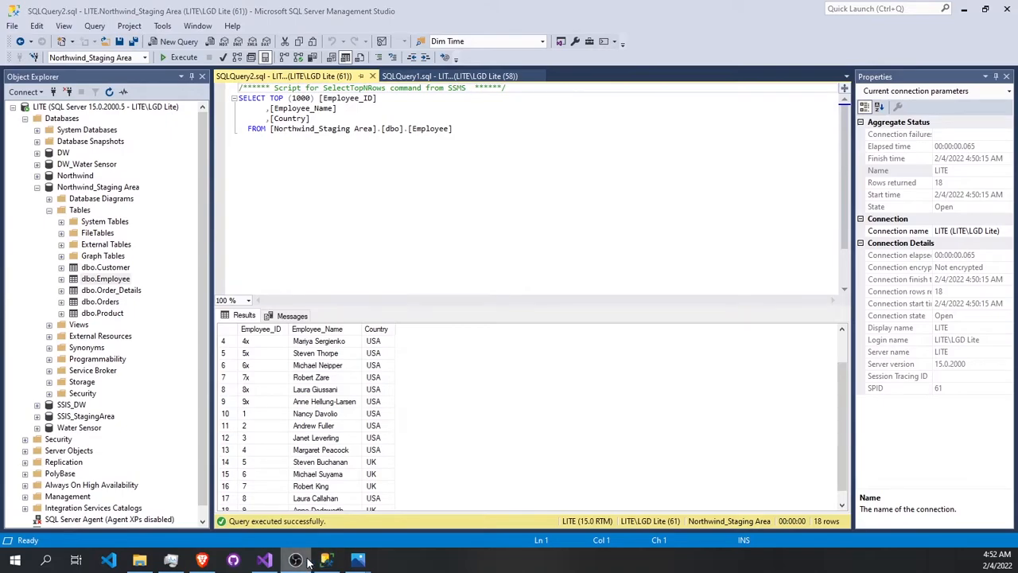
- Return to Visual Studio, find "der" in the toolbox, add a Derived Column below the Flat File Source and connect the source's output to it
click(264, 560)
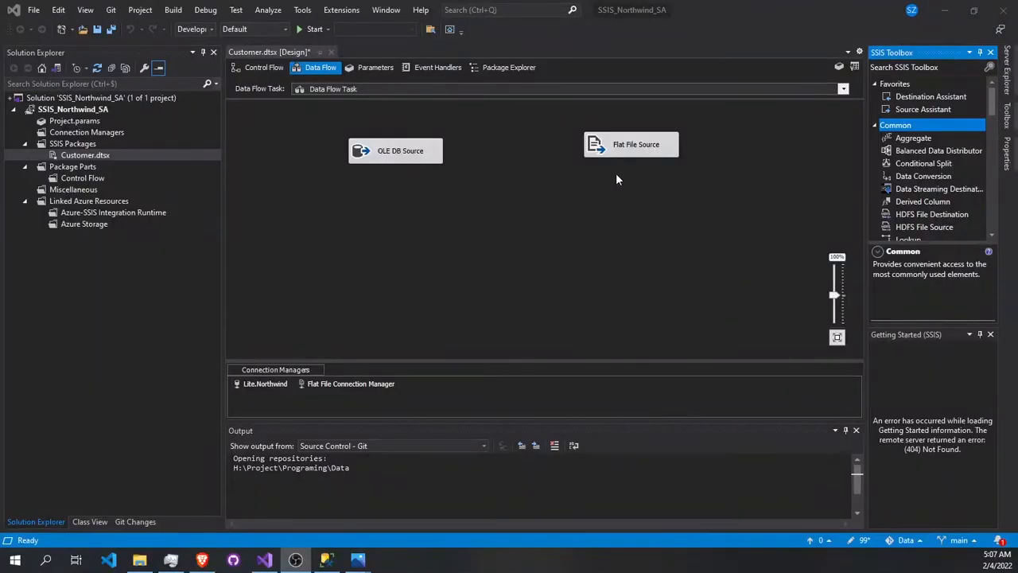
click(924, 67)
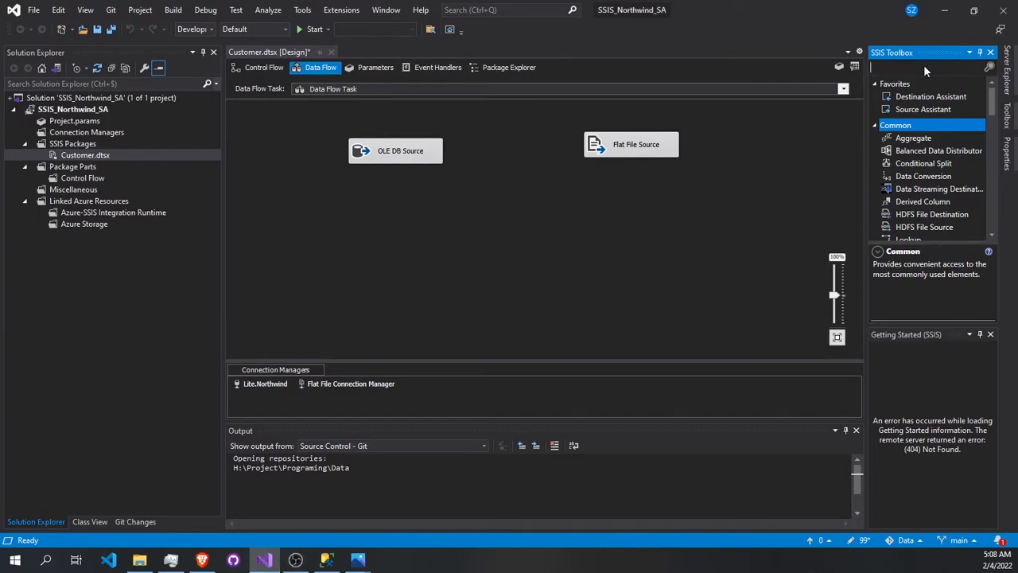
text(der)
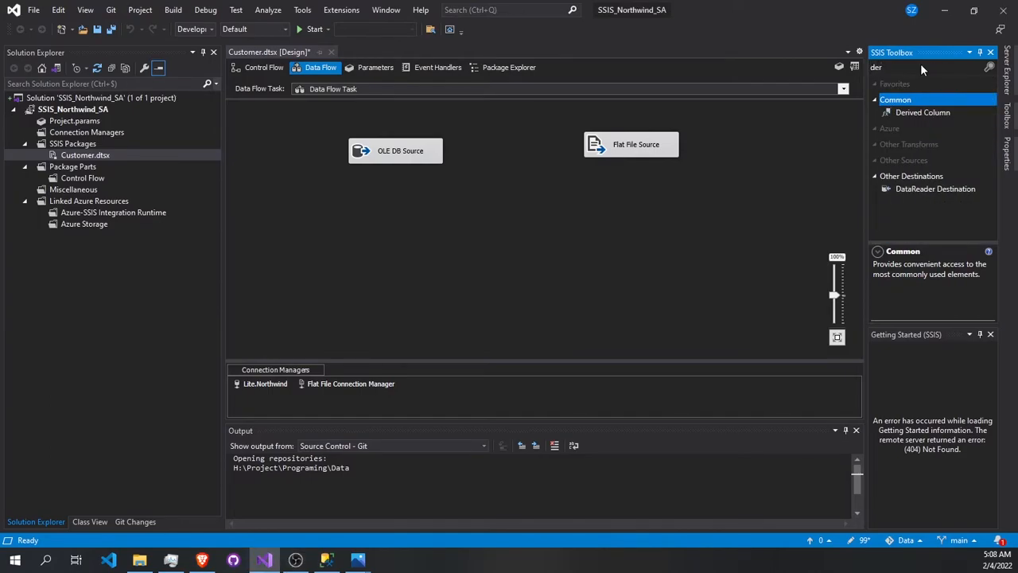
drag(915, 112, 616, 213)
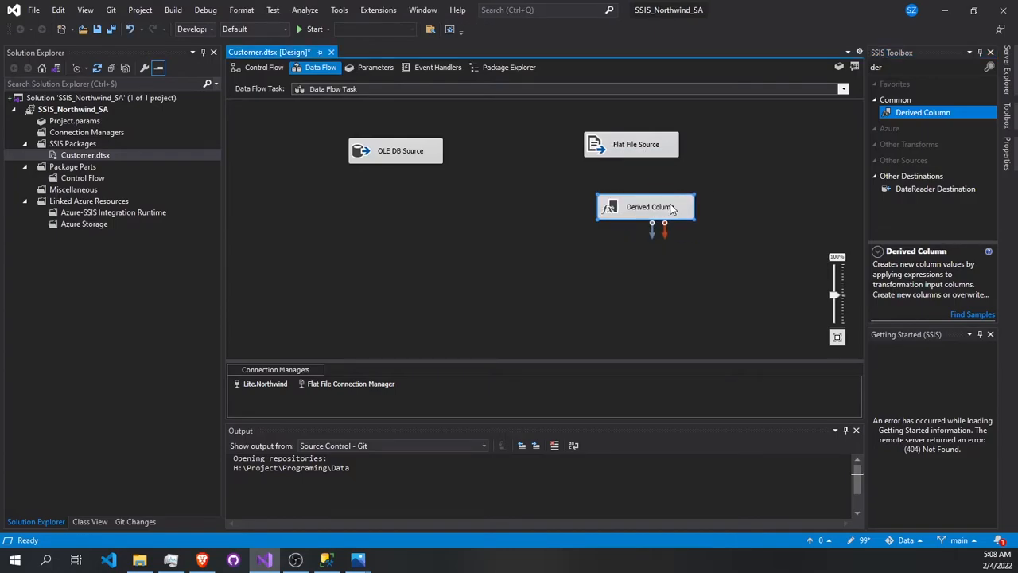
click(643, 155)
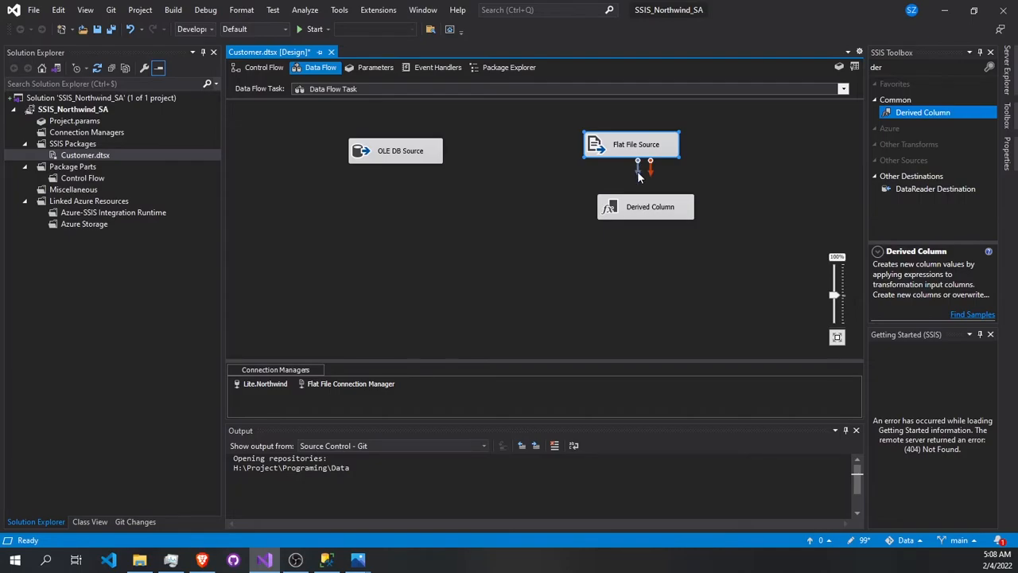
drag(638, 167, 644, 210)
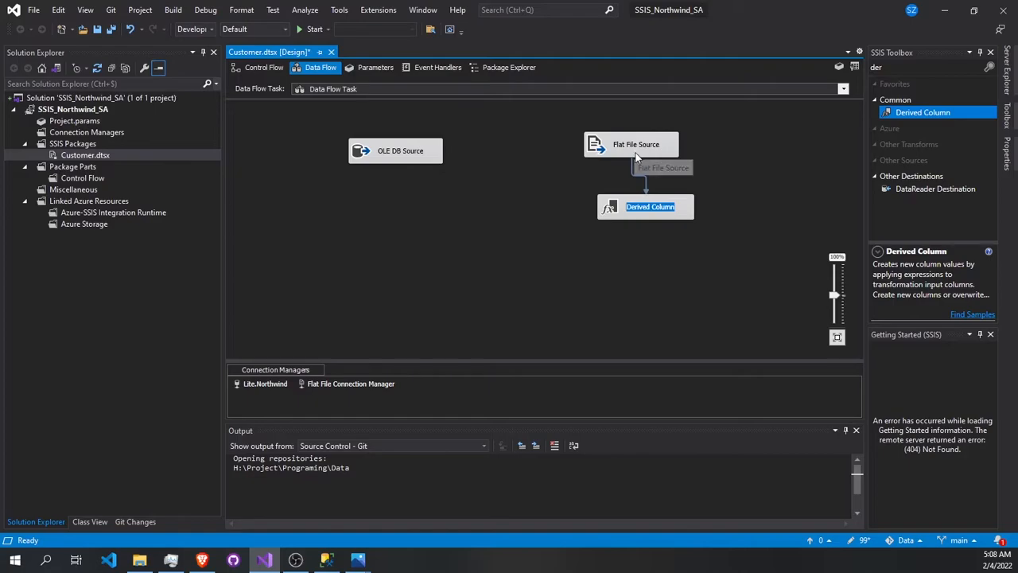
- Open the Derived Column for editing and add two new derived columns with the expressions ["ID"] and ["Company"]
click(642, 215)
double_click(643, 215)
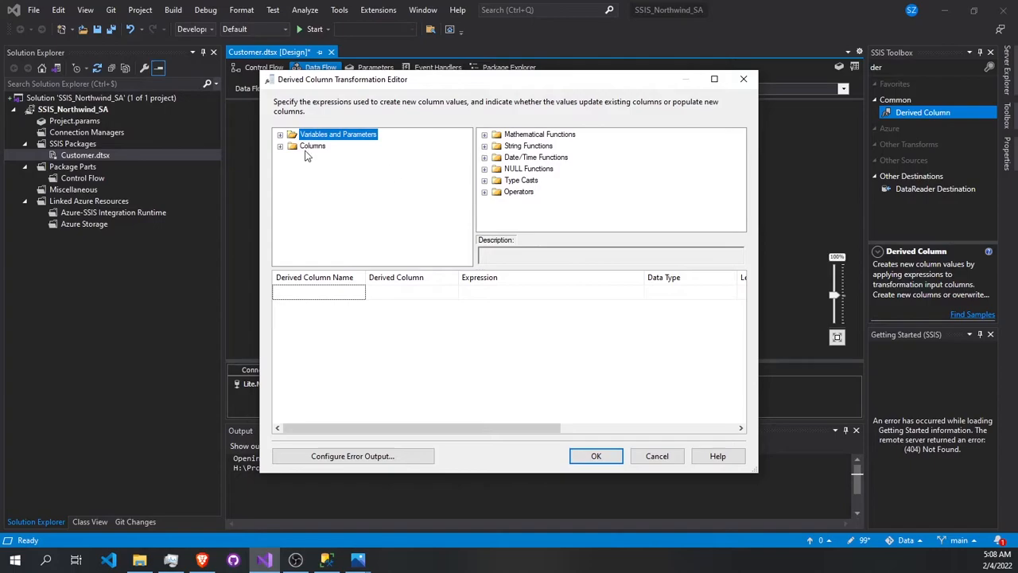
click(280, 147)
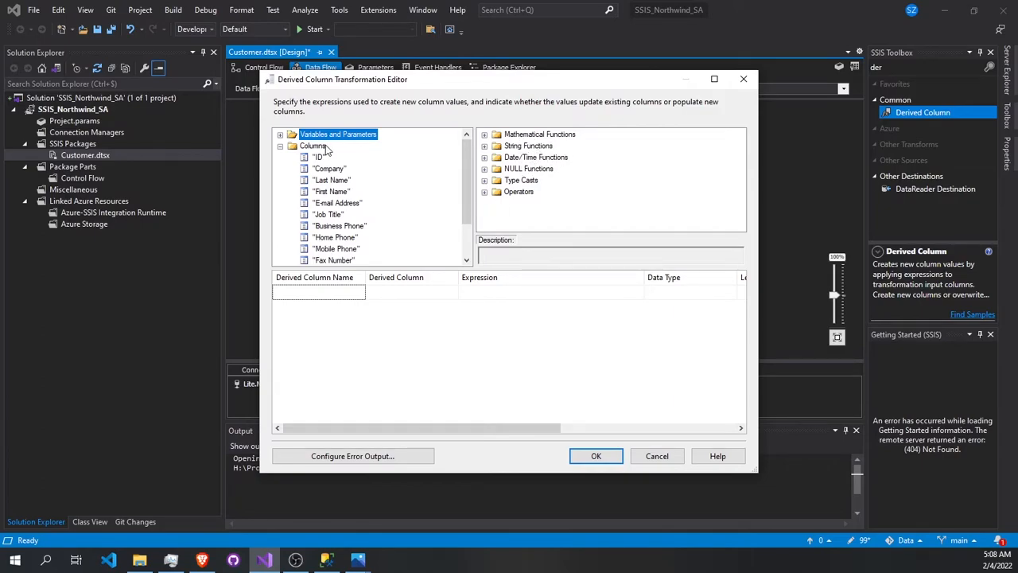
click(279, 135)
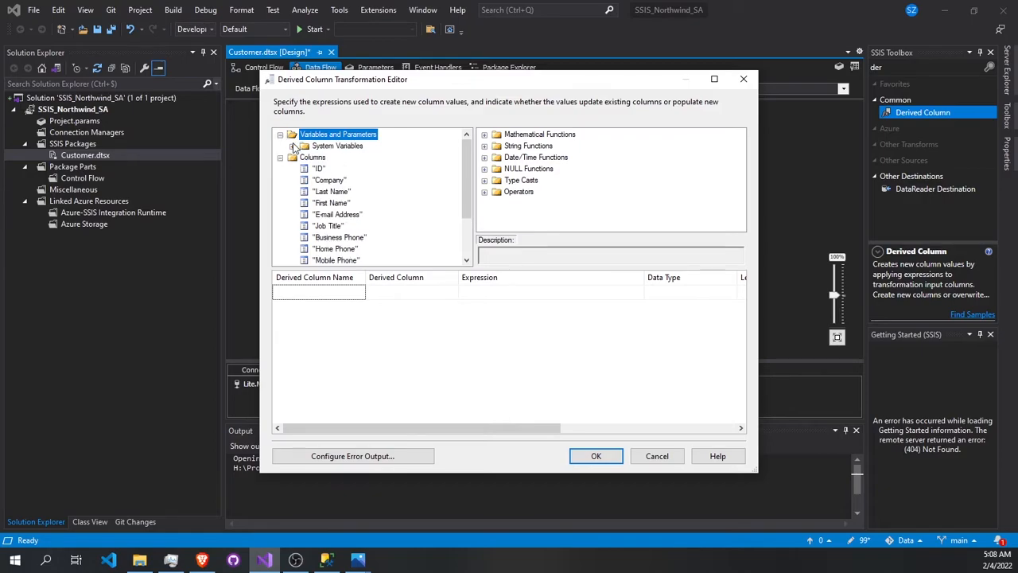
click(293, 146)
click(292, 134)
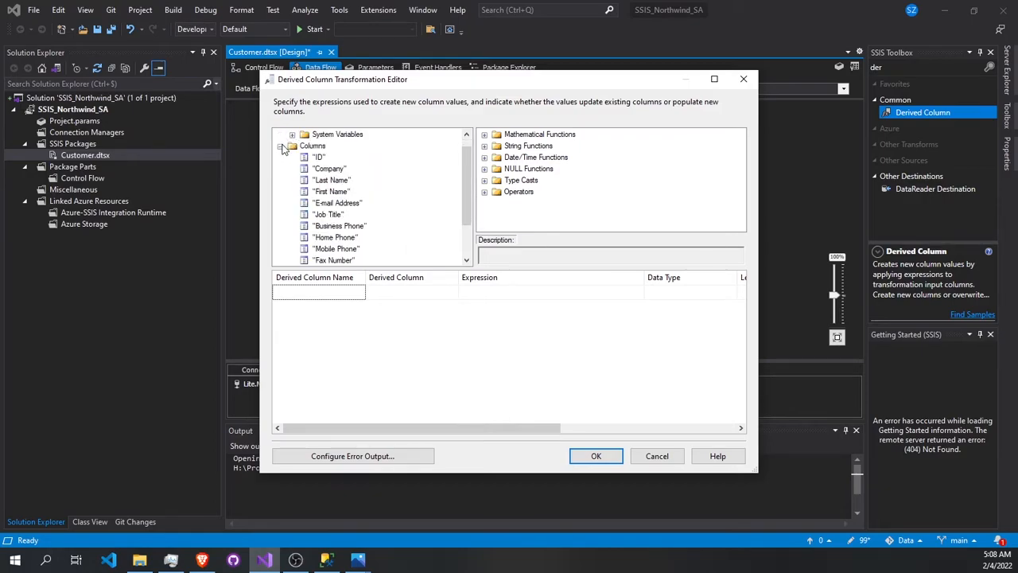
scroll(315, 169, down, 1)
scroll(306, 171, up, 2)
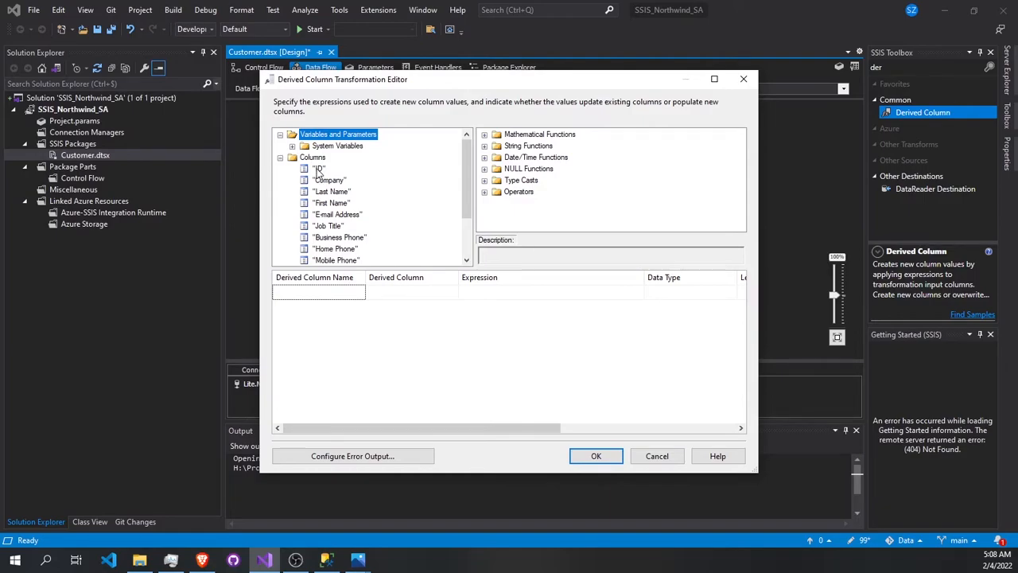
click(318, 169)
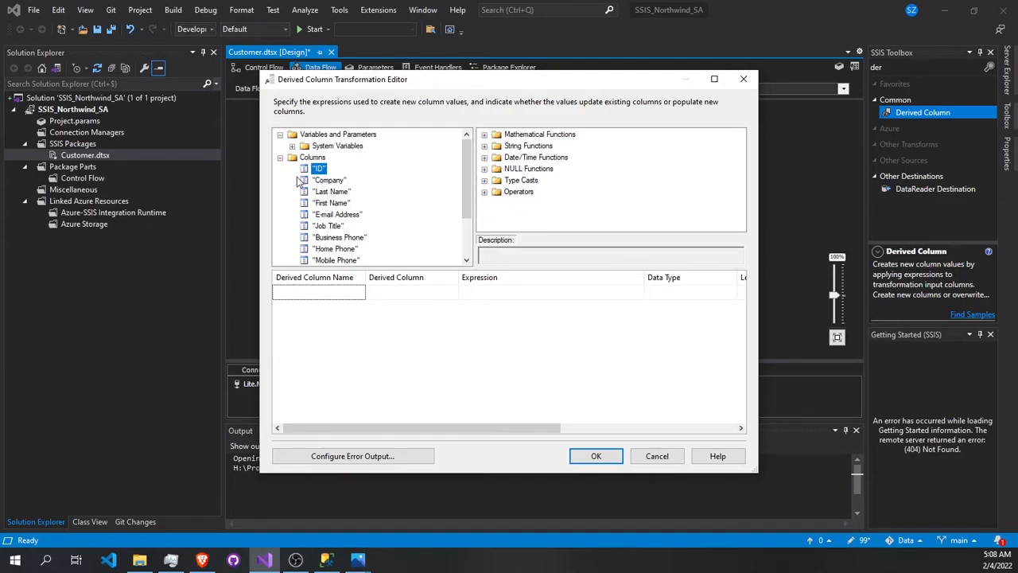
drag(314, 170, 311, 302)
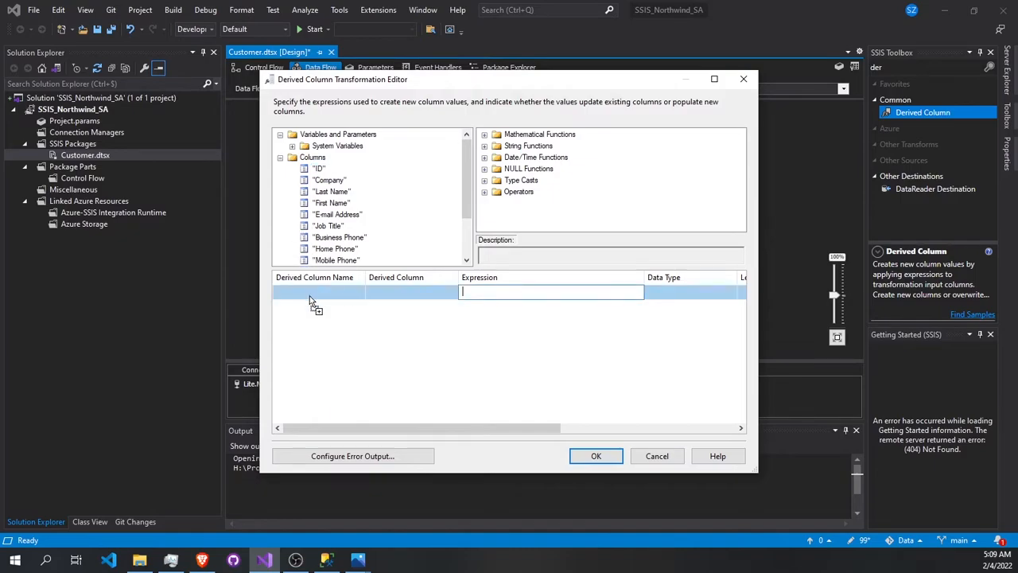
click(327, 182)
drag(327, 182, 317, 307)
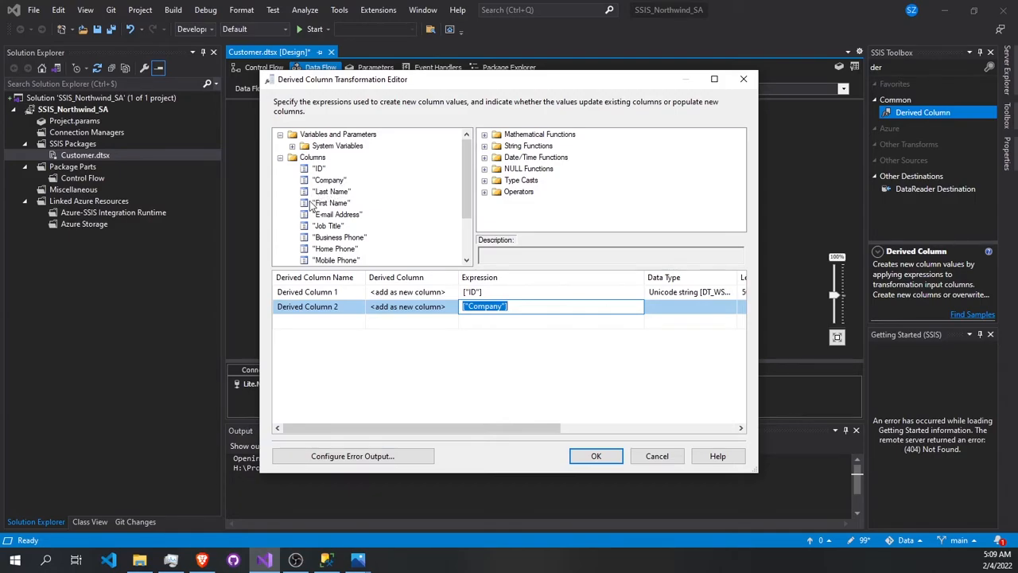
- Add a third derived column with the expression ["First Name"]+ ["Last Name"]
drag(321, 203, 312, 320)
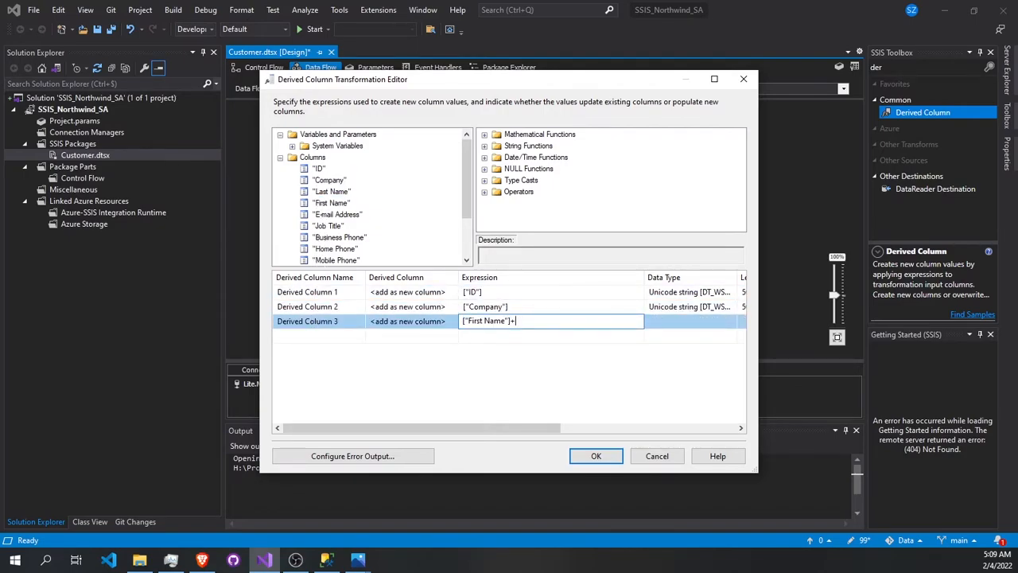
drag(329, 180, 544, 320)
click(487, 360)
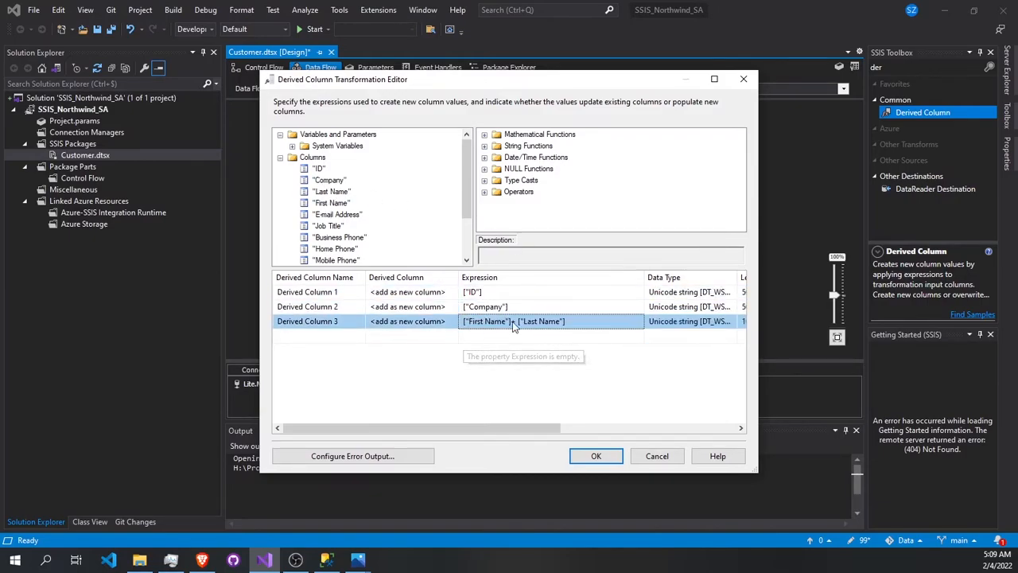
- Rename the three derived columns as ID, Company and Customer
click(320, 292)
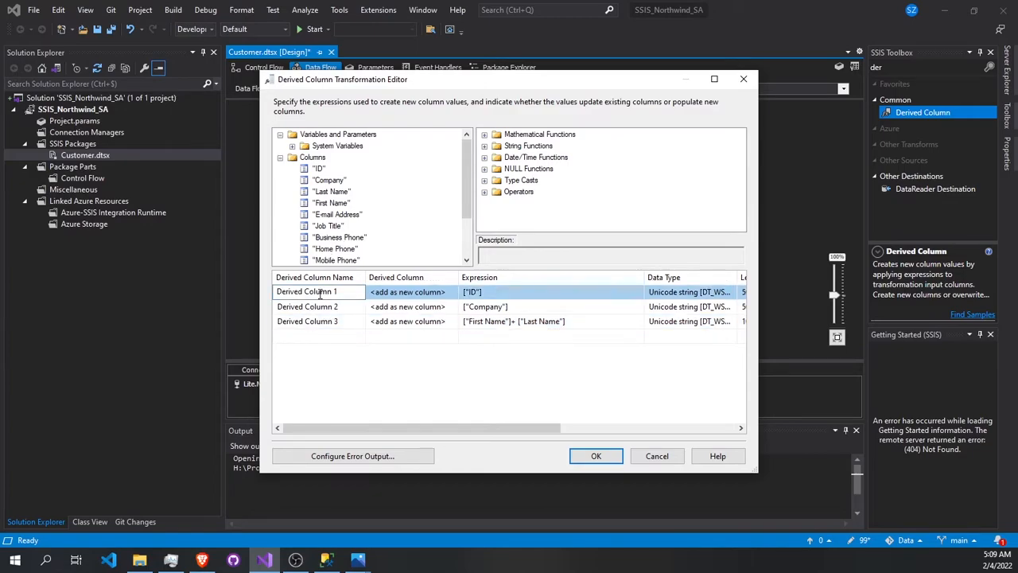
key(ctrl+a)
text(I)
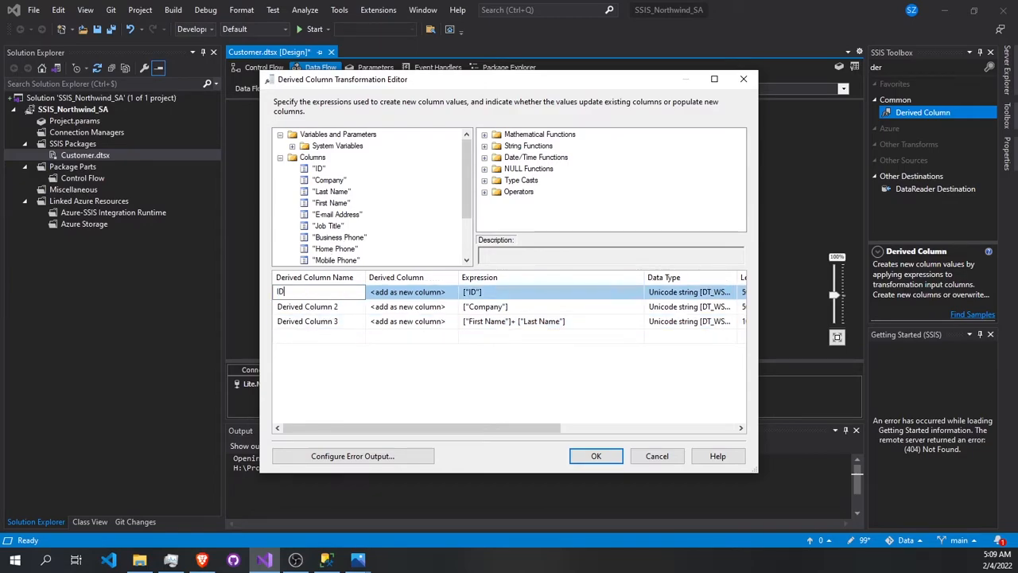
click(304, 307)
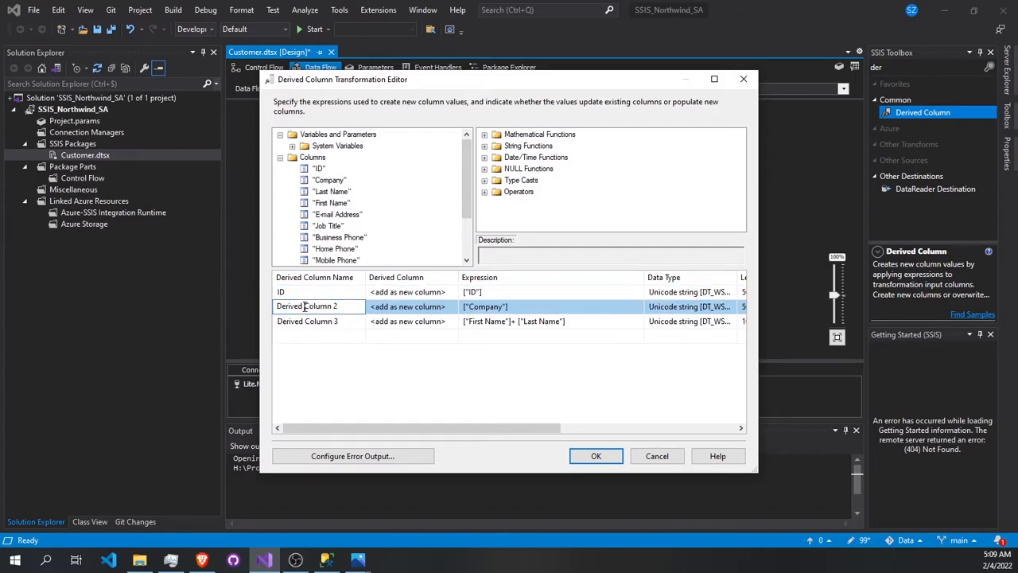
key(ctrl+a)
text(Compa)
click(295, 322)
key(ctrl+a)
text(Custome)
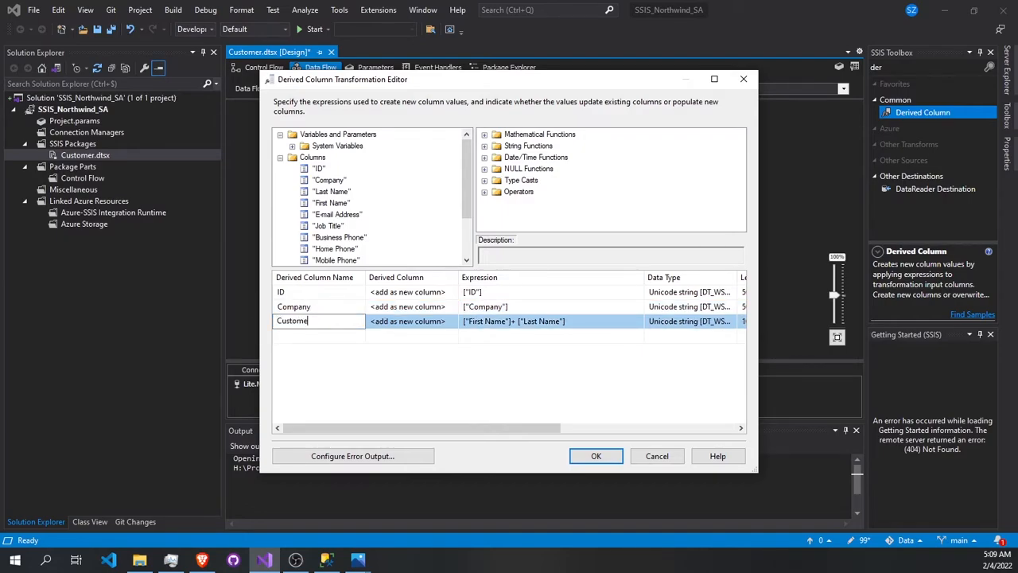
- Insert a space between the names in the Customer expression, making it ["First Name"]+" "+ ["Last Name"]
click(515, 324)
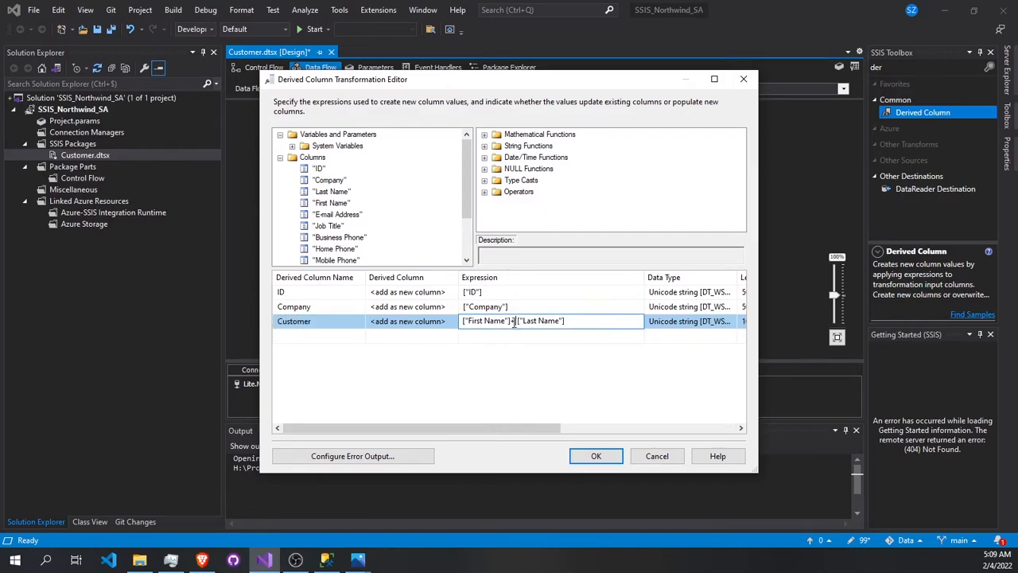
text(" "+)
- Add a fourth derived column from "Country Region" and name it Country
click(338, 338)
scroll(342, 240, down, 2)
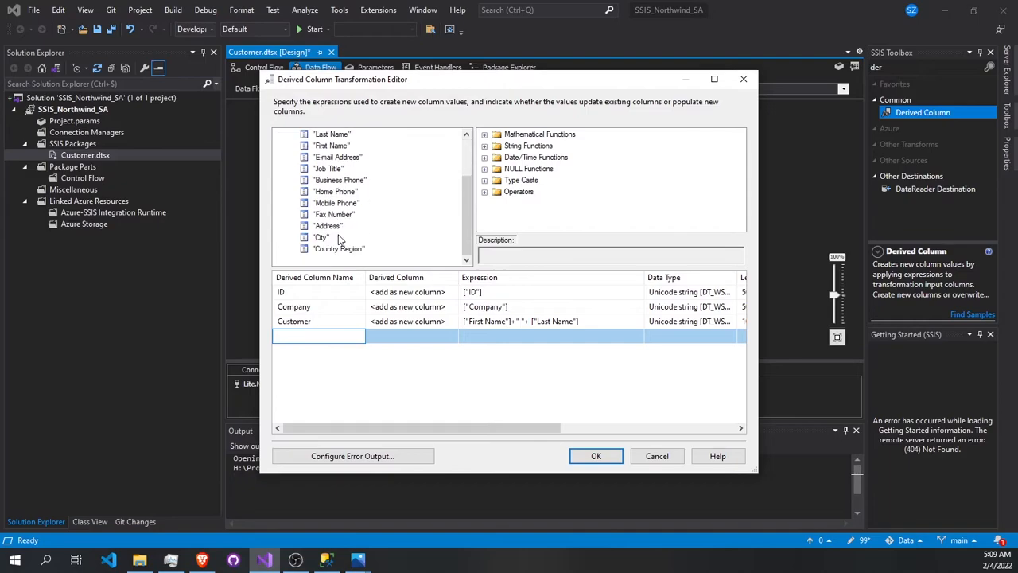
drag(334, 249, 308, 337)
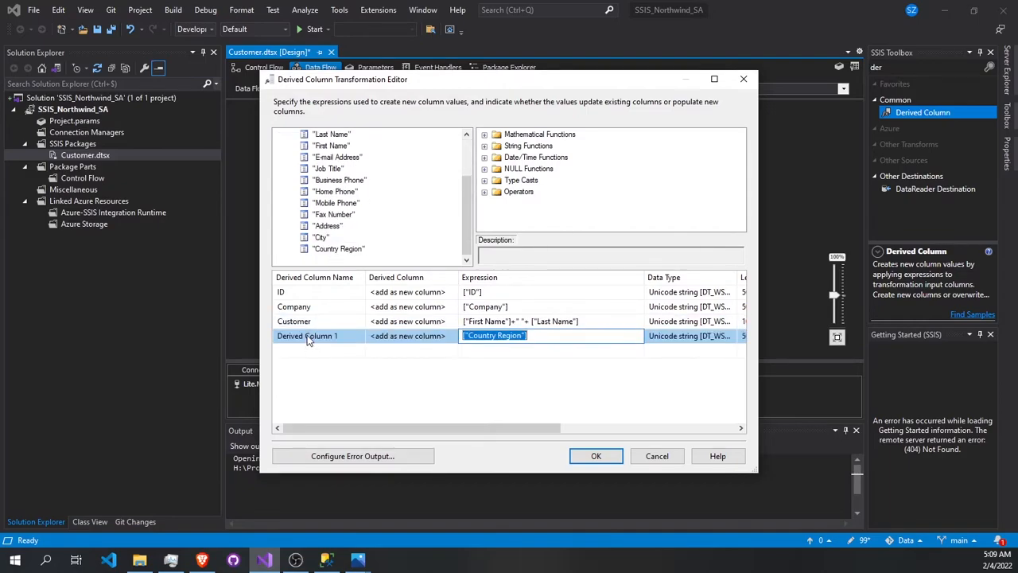
click(308, 338)
click(309, 337)
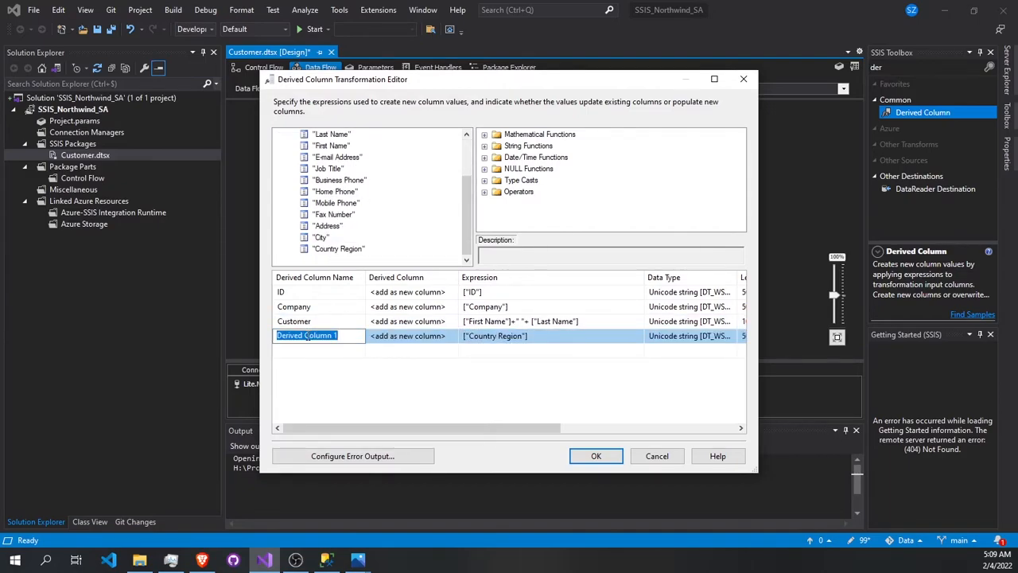
text(Countr)
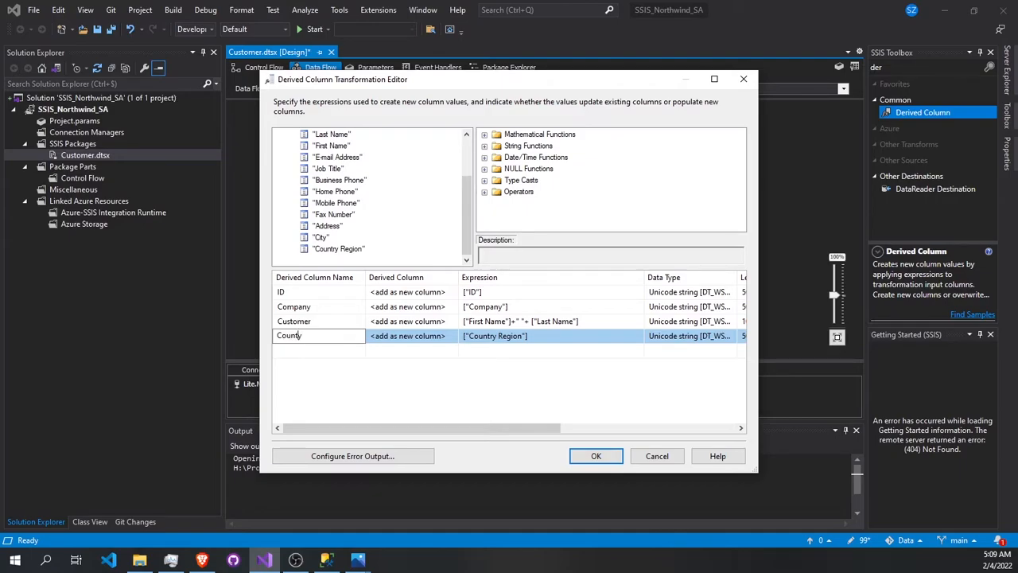
key(Return)
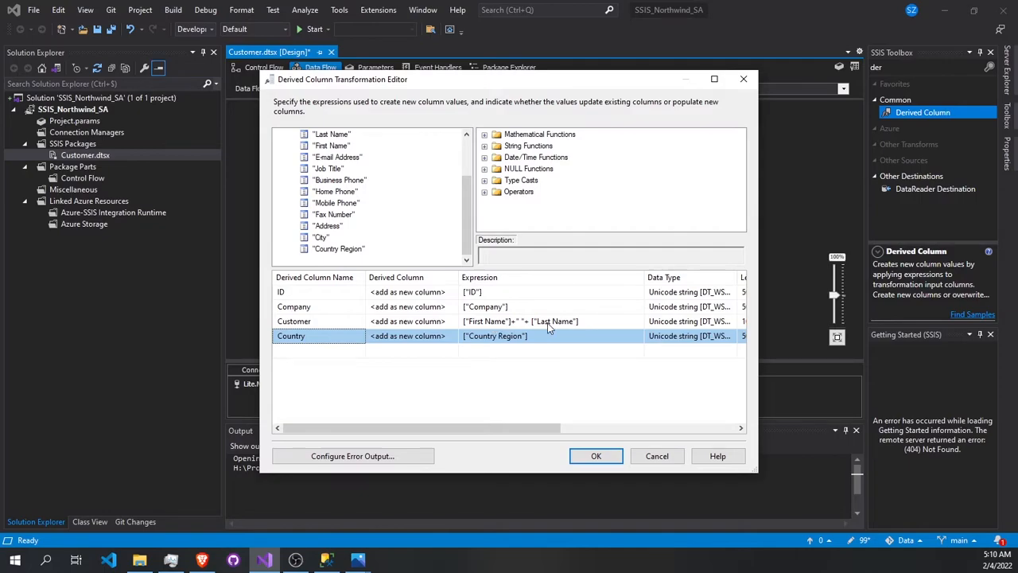
- Set the ID column's expression to REPLACE(["ID"],"\"","") to strip the quotation marks
click(464, 292)
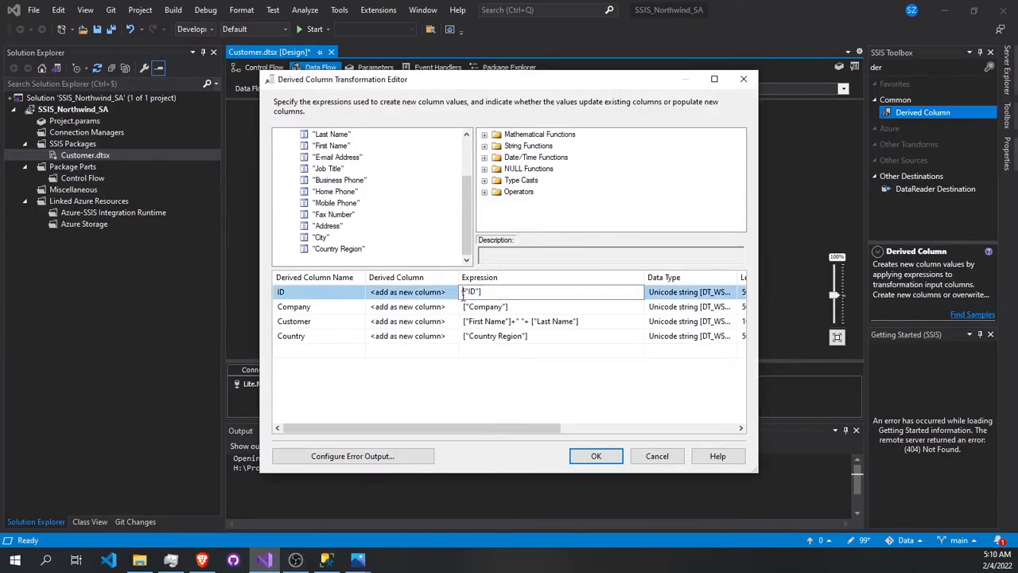
text(REPLACE([Employee_ID],"\"",""))
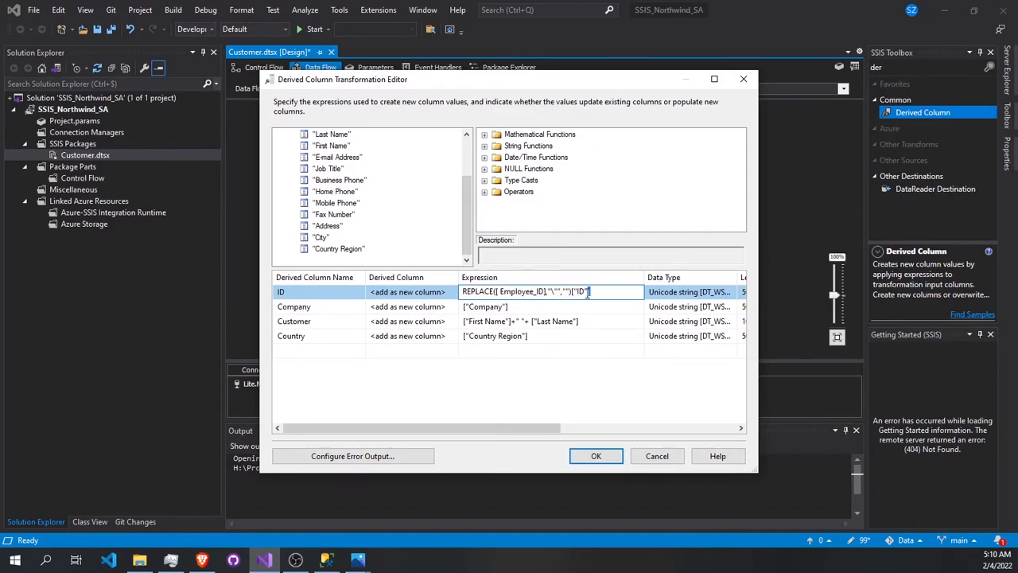
drag(584, 293, 572, 293)
key(ctrl+c)
key(Delete)
drag(547, 291, 500, 292)
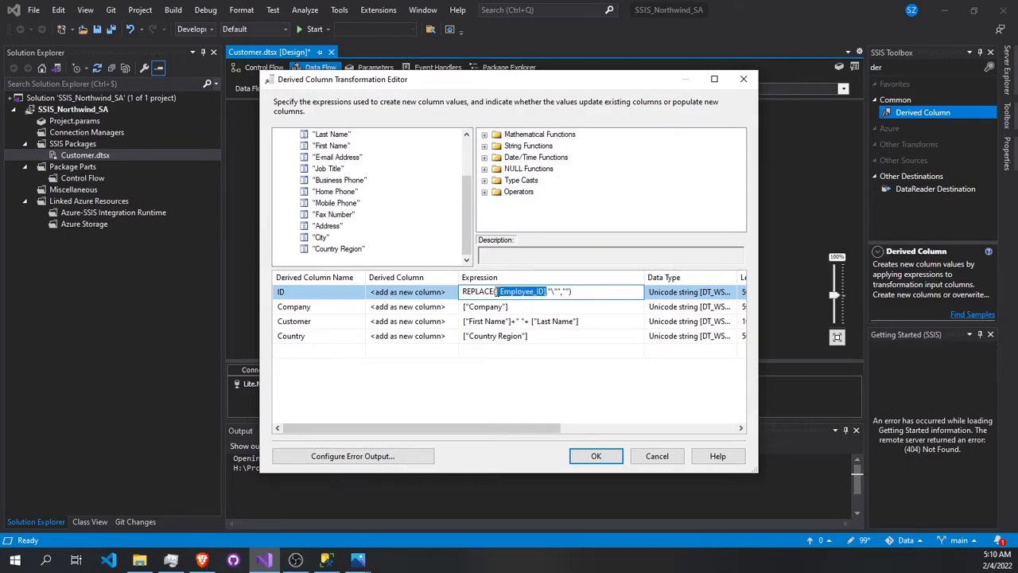
key(ctrl+v)
key(BackSpace)
key(ctrl+z)
key(BackSpace)
- Reuse the ID expression for the Company column, changing it to REPLACE(["Company"],"\"","")
key(ctrl+a)
key(ctrl+c)
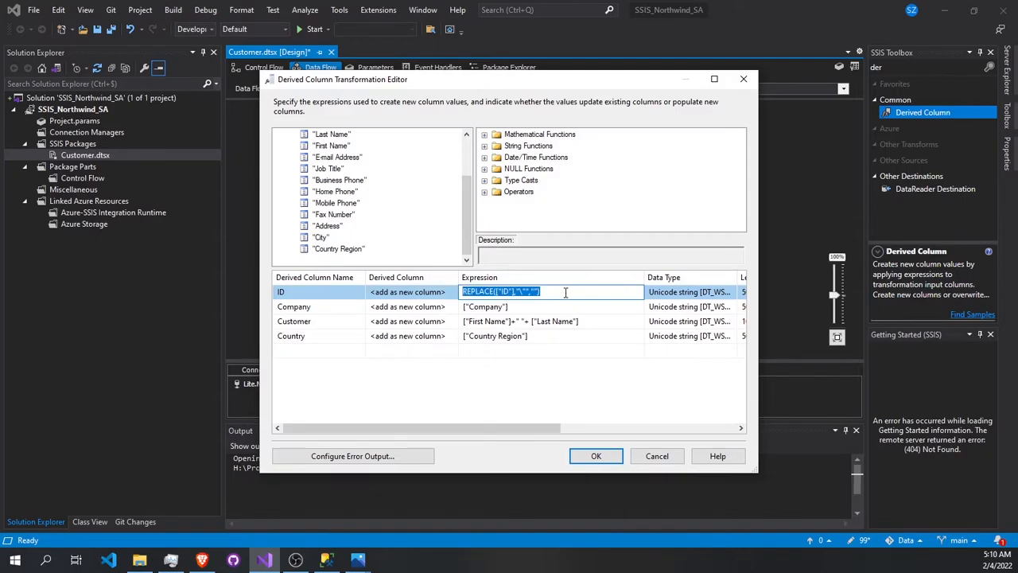
click(465, 308)
key(ctrl+v)
drag(586, 306, 503, 306)
key(ctrl+x)
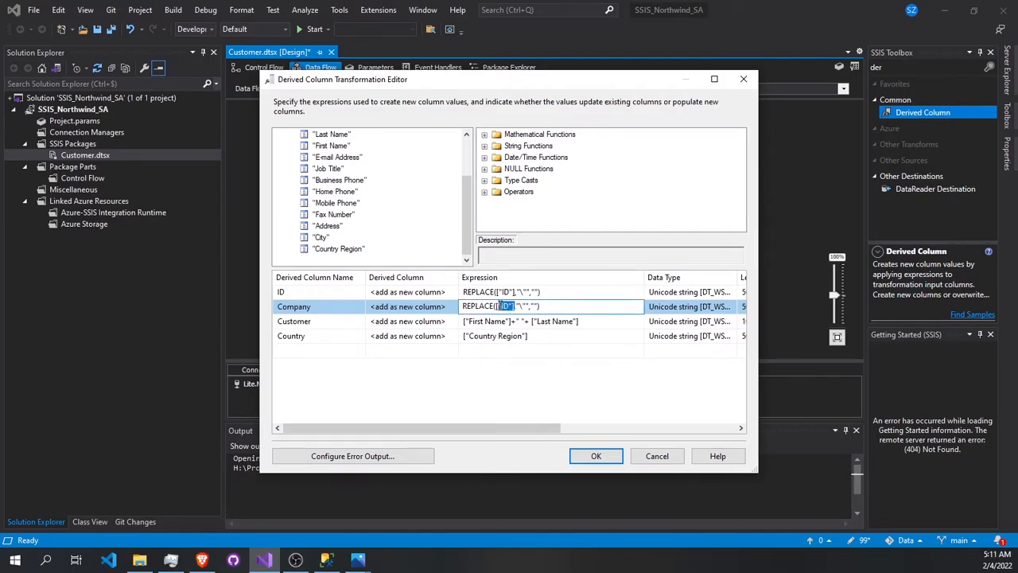
key(ctrl+v)
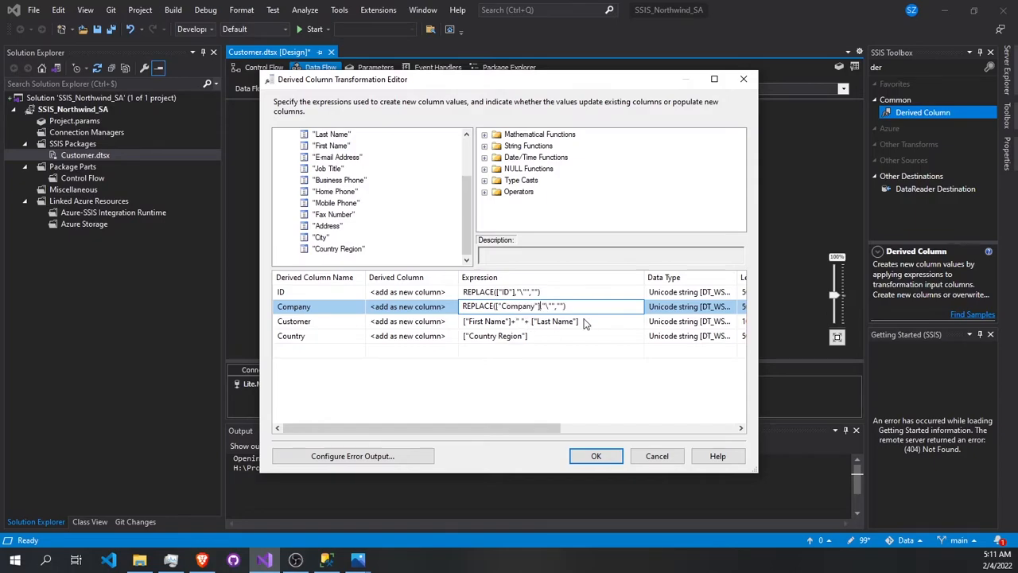
- Copy the Company expression in front of the Customer expression and into Country, making Country's expression REPLACE(["Country Region"],"\"","")
click(589, 321)
click(571, 307)
key(ctrl+a)
key(ctrl+c)
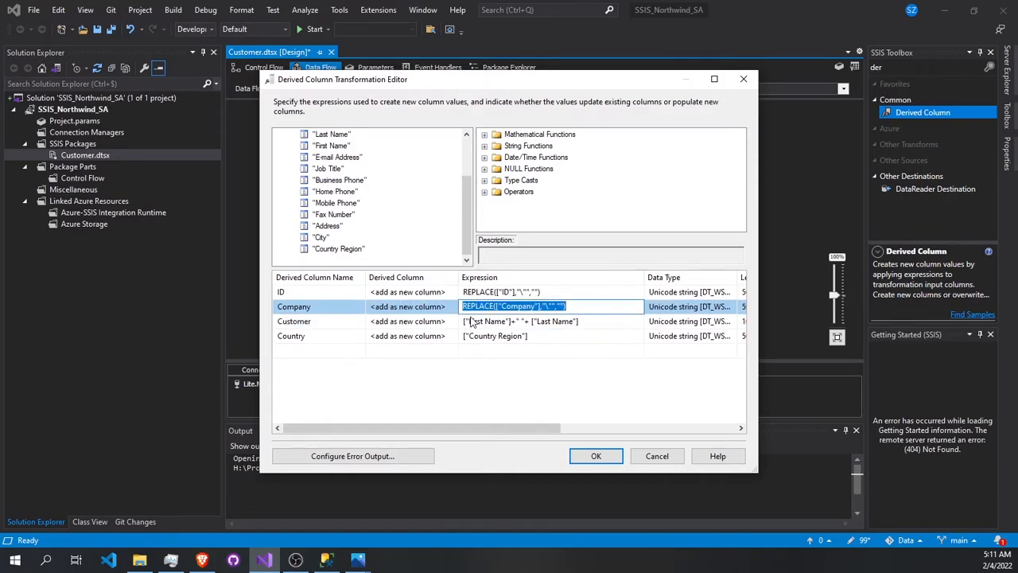
click(464, 322)
key(ctrl+v)
click(465, 335)
key(ctrl+v)
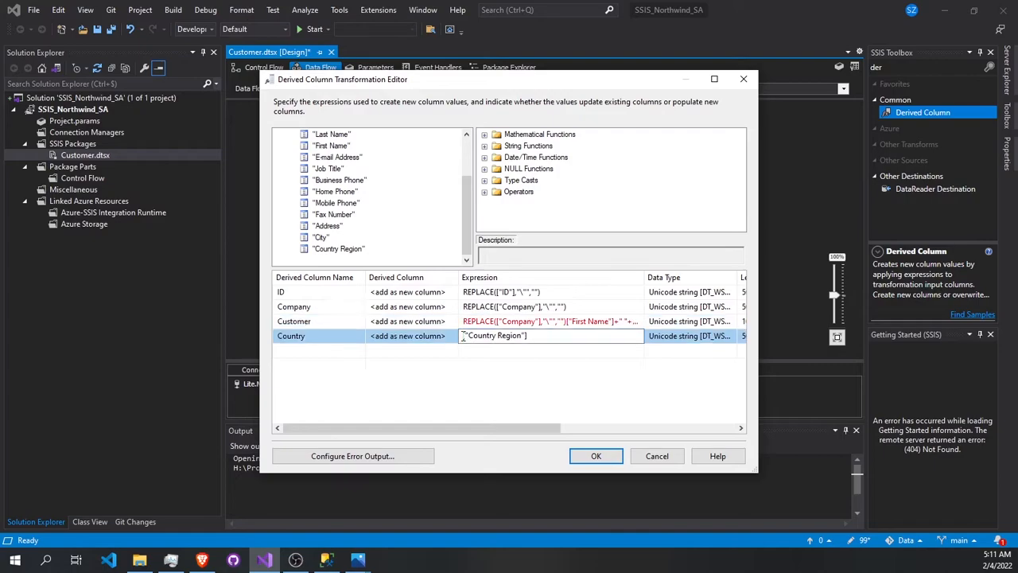
drag(630, 335, 566, 335)
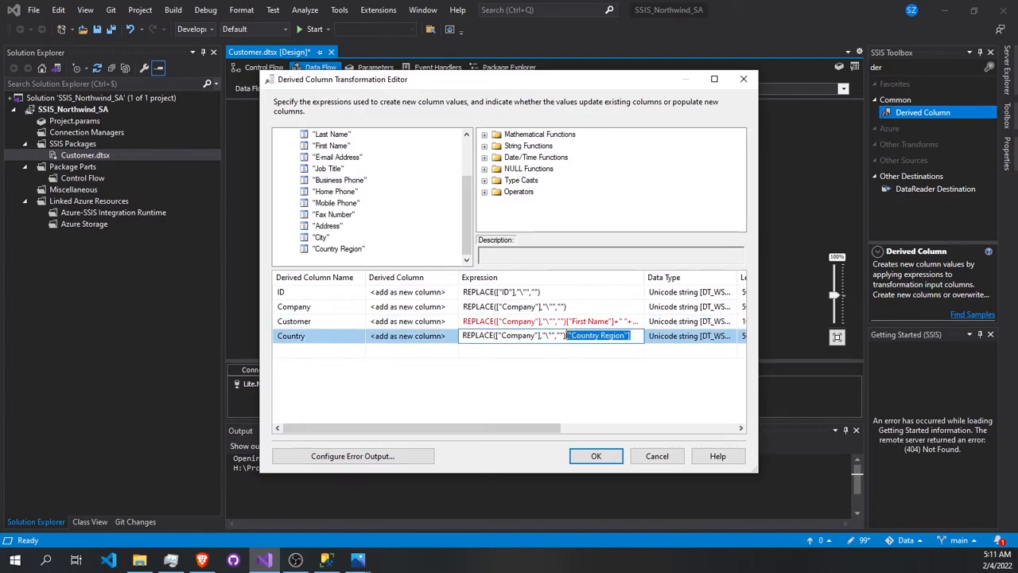
key(BackSpace)
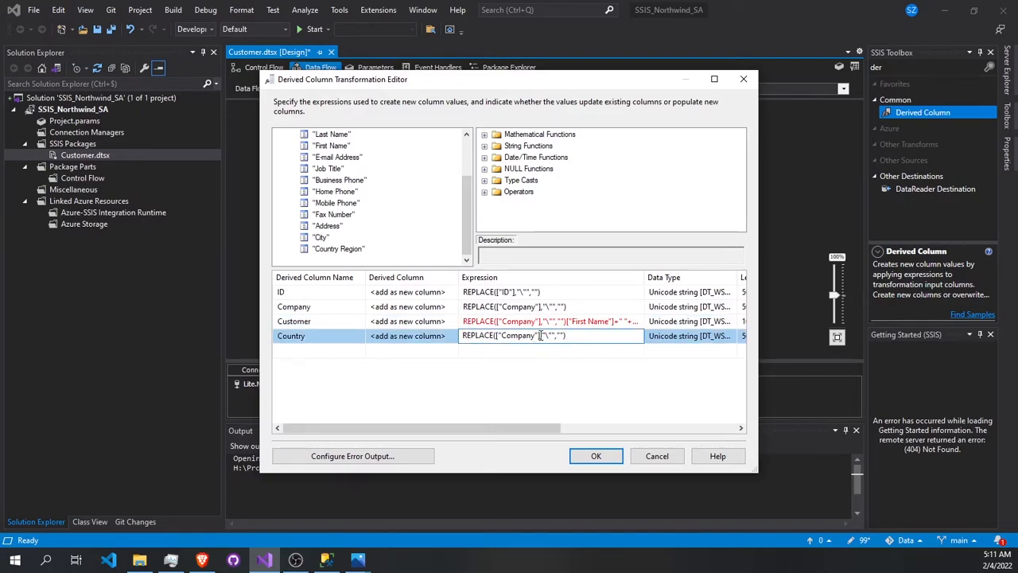
drag(538, 334, 506, 335)
key(ctrl+v)
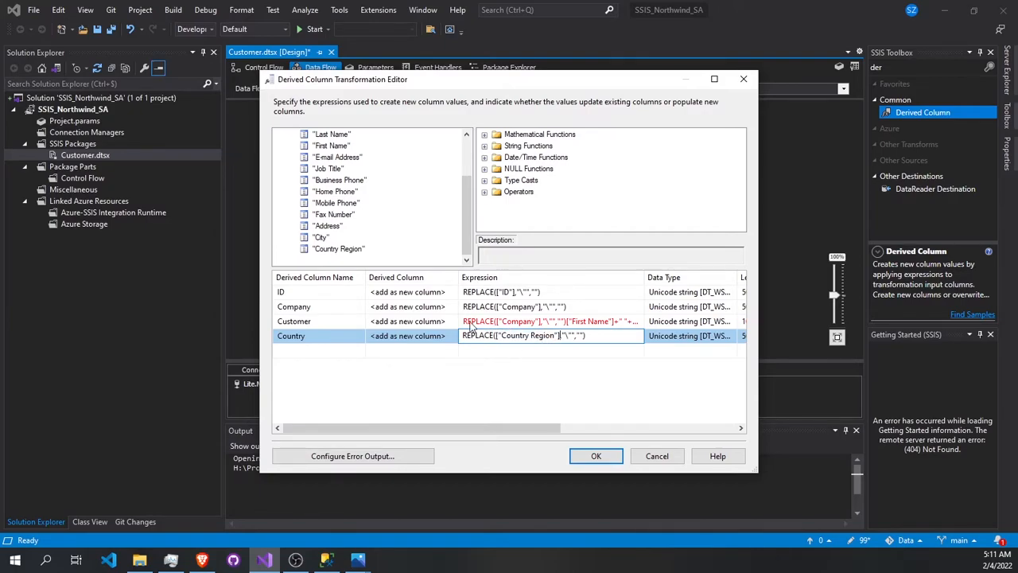
- Set the Customer expression to REPLACE(["First Name"]+" "+ ["Last Name"],"\"","") and accept the derived column definitions
mouse_move(503, 326)
click(567, 322)
drag(567, 321, 648, 321)
key(BackSpace)
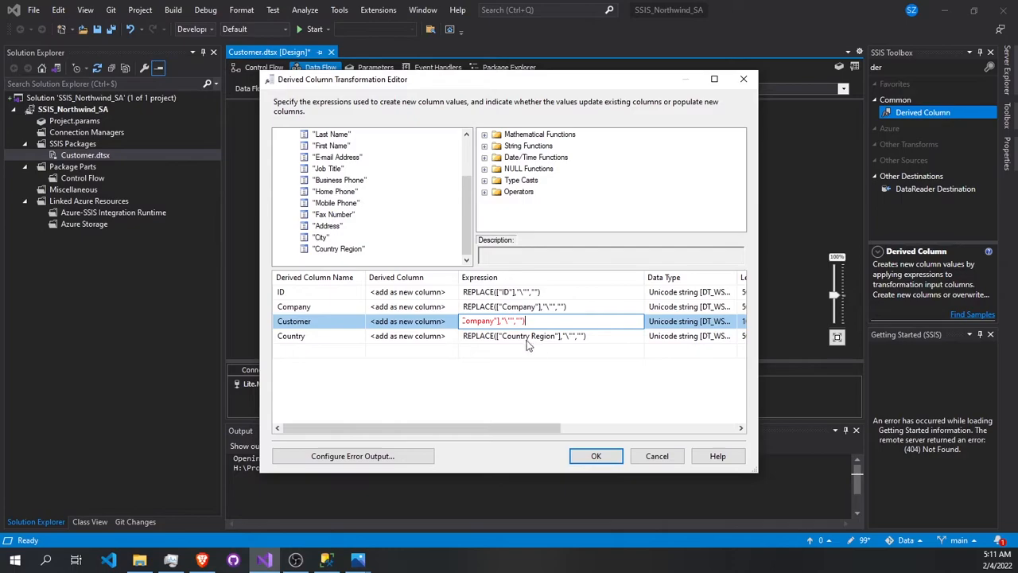
mouse_move(500, 321)
mouse_down()
mouse_move(470, 321)
mouse_move(495, 321)
mouse_up()
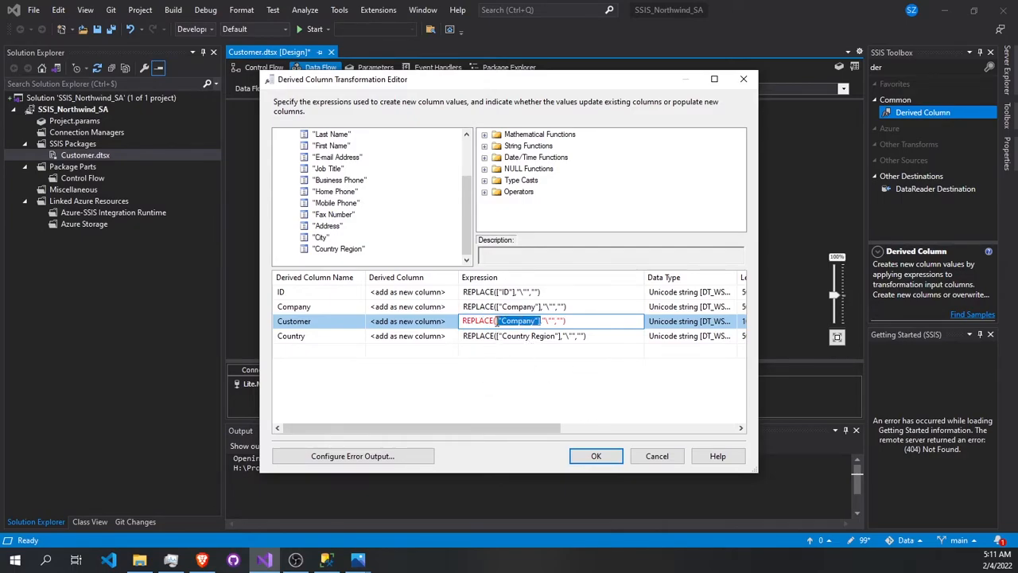
key(ctrl+v)
click(575, 346)
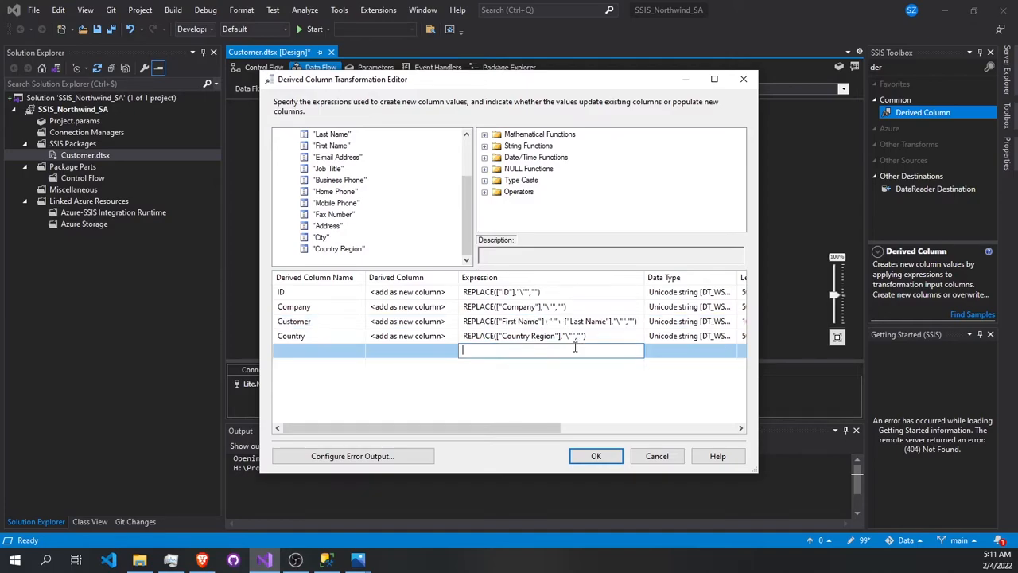
click(640, 324)
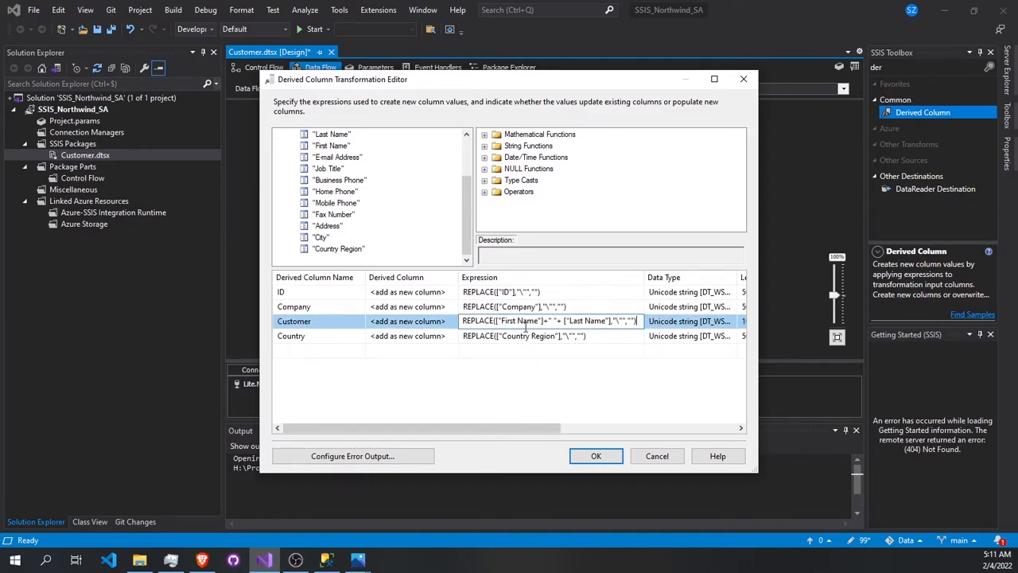
click(611, 456)
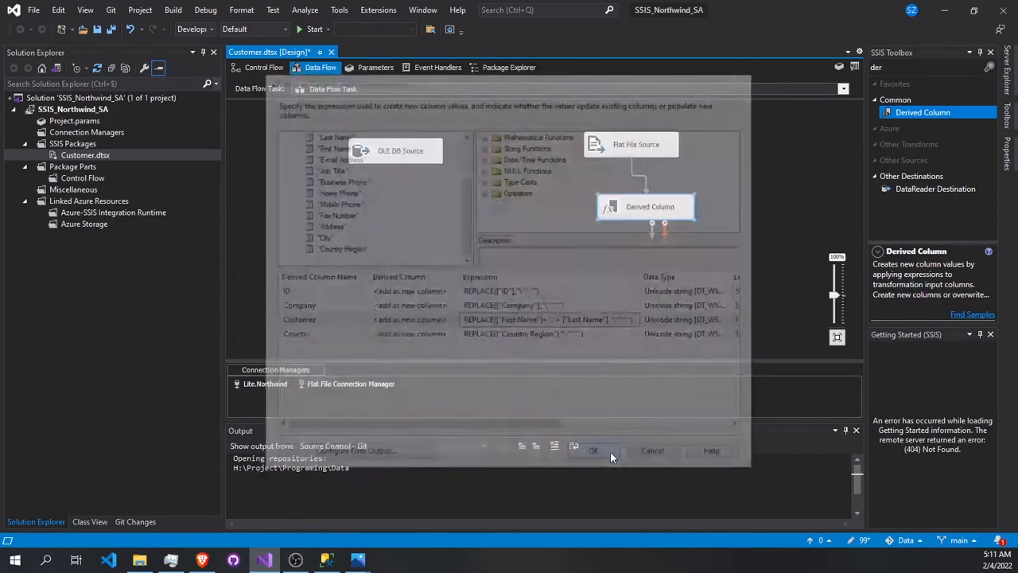
- Reopen the Derived Column and examine the full data types and lengths of its four columns
double_click(648, 209)
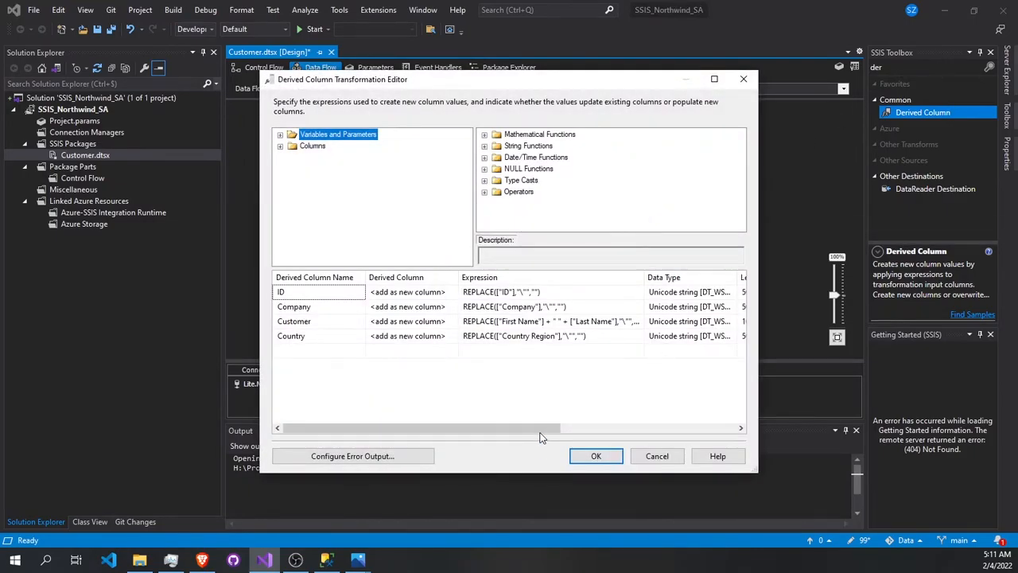
drag(541, 428, 628, 428)
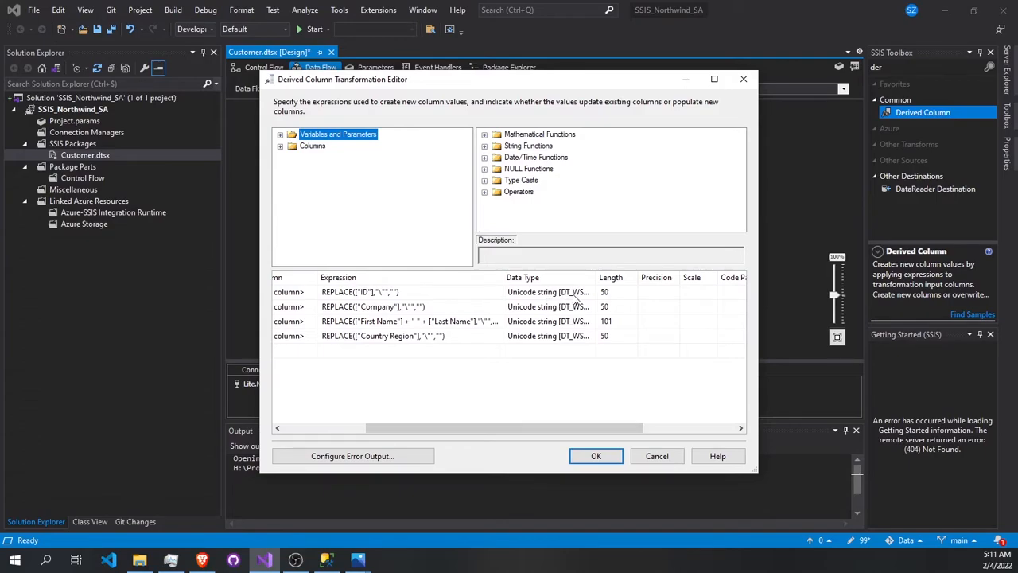
drag(595, 279, 657, 282)
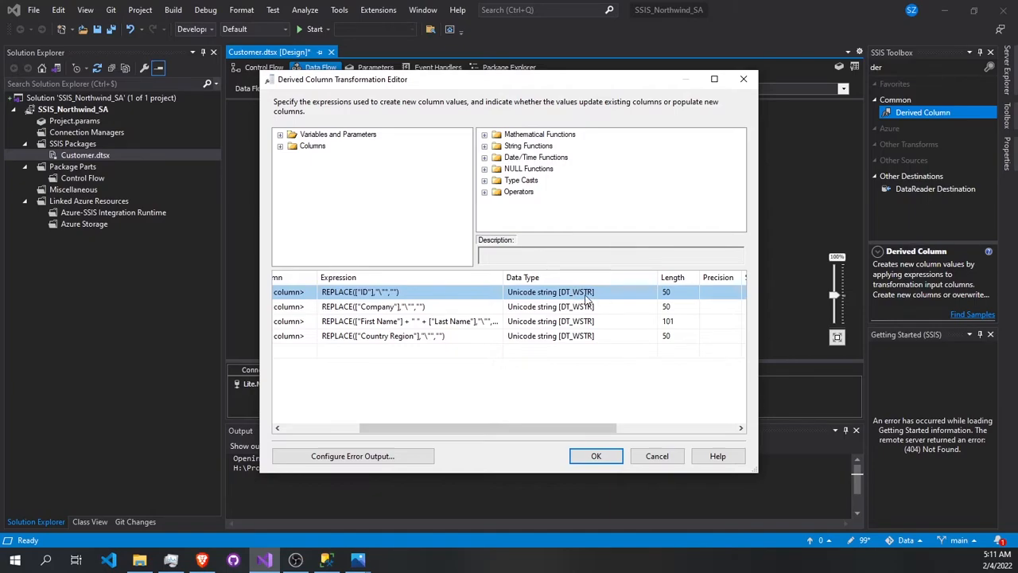
click(596, 455)
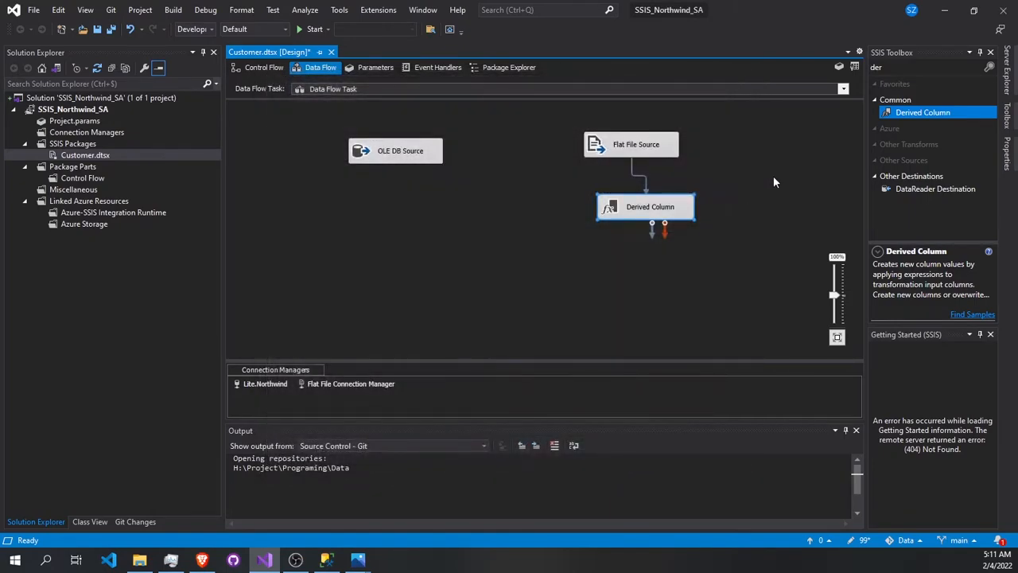
- Find "conv" in the toolbox, add a Data Conversion below the Derived Column and connect the Derived Column's output to it
click(907, 67)
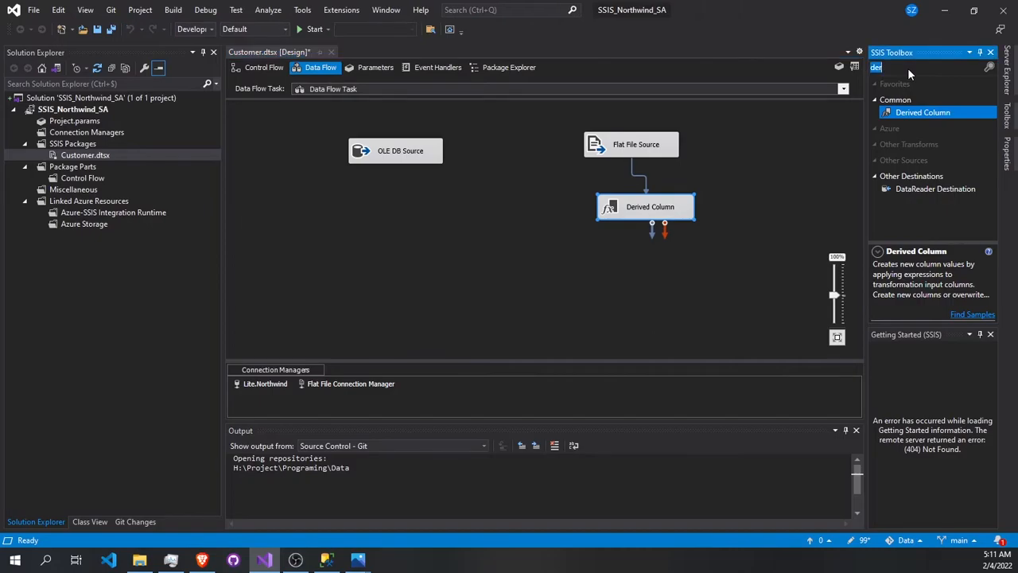
text(co)
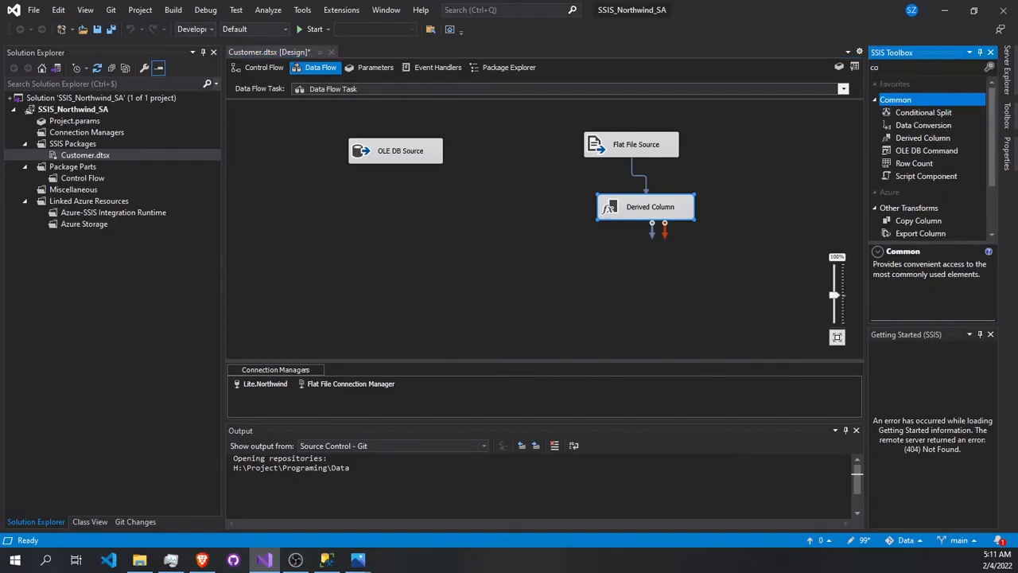
text(nv)
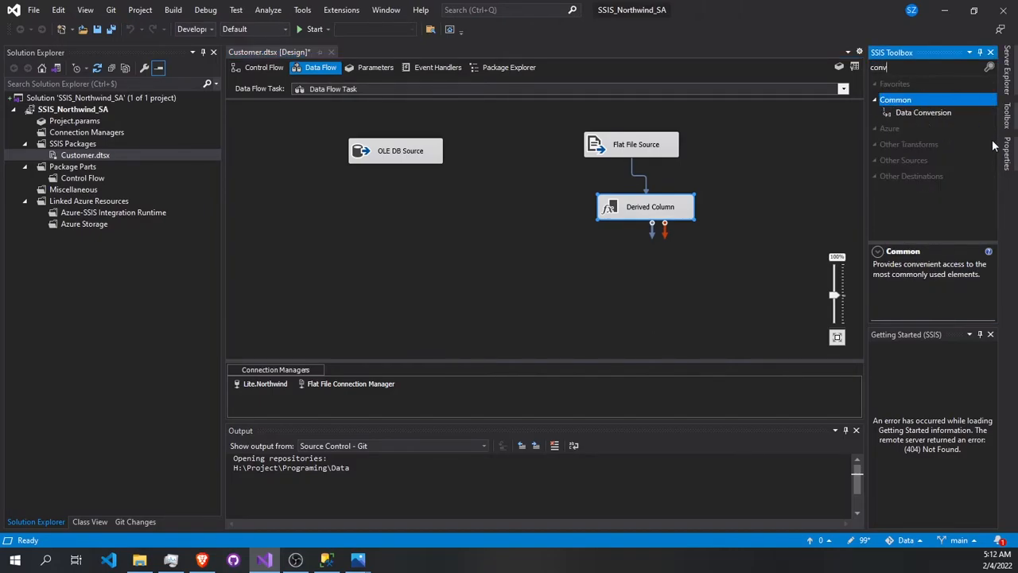
drag(935, 112, 618, 281)
click(641, 212)
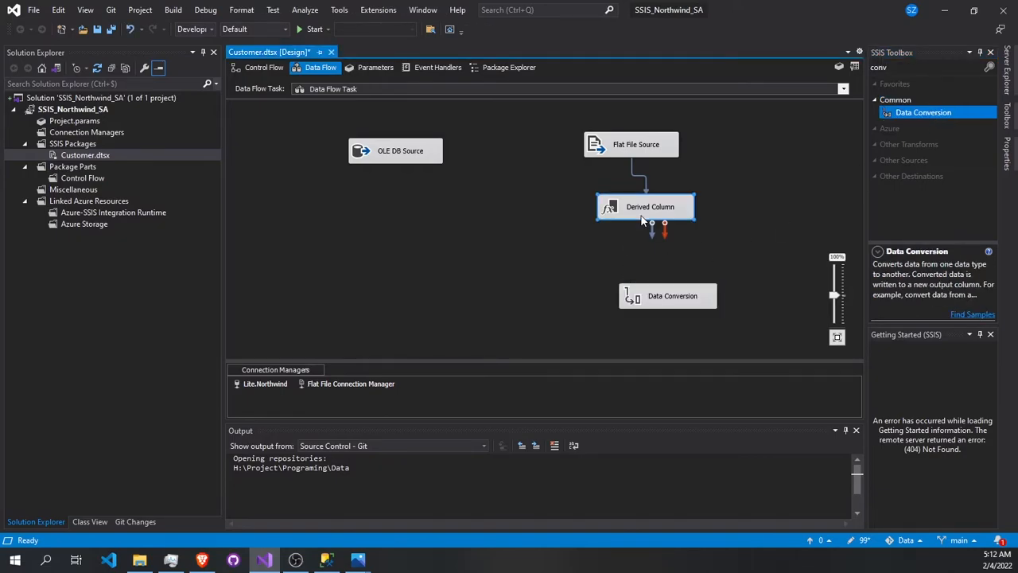
drag(652, 236, 666, 297)
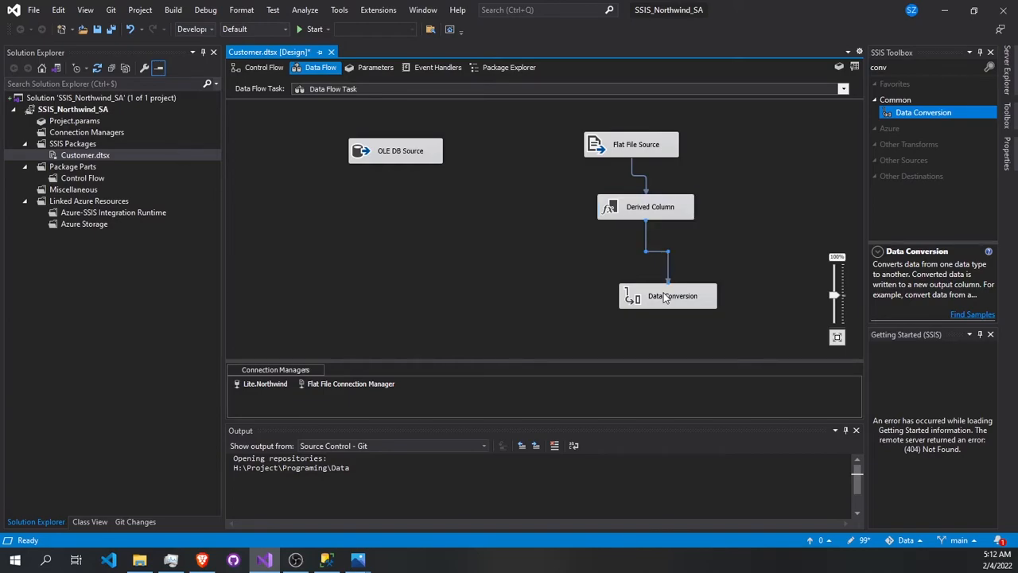
- Open the Data Conversion below the Derived Column and select the derived ID, Company, Customer and Country columns as its inputs
double_click(669, 297)
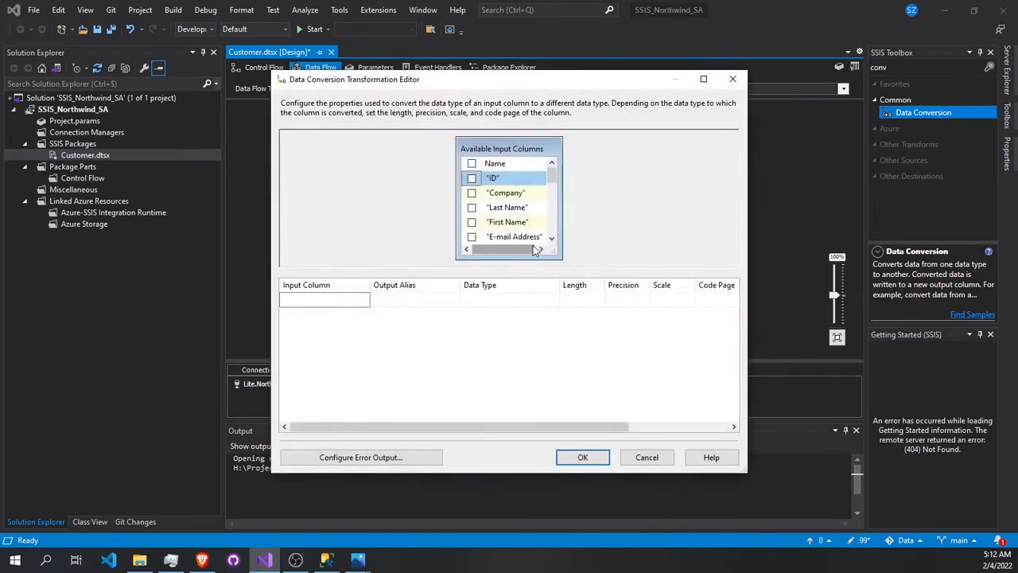
key(alt+Tab)
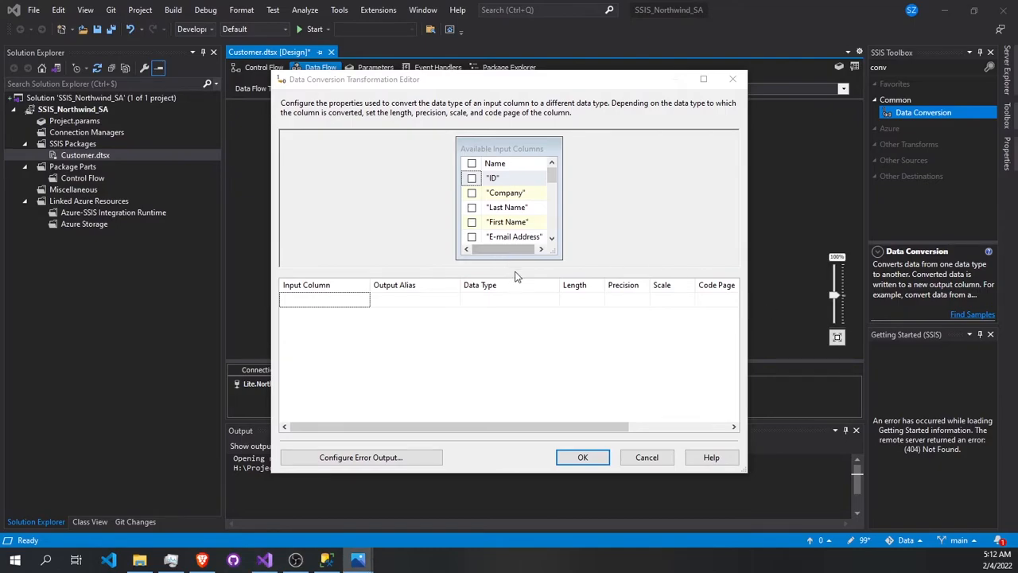
scroll(491, 206, down, 5)
scroll(491, 205, up, 5)
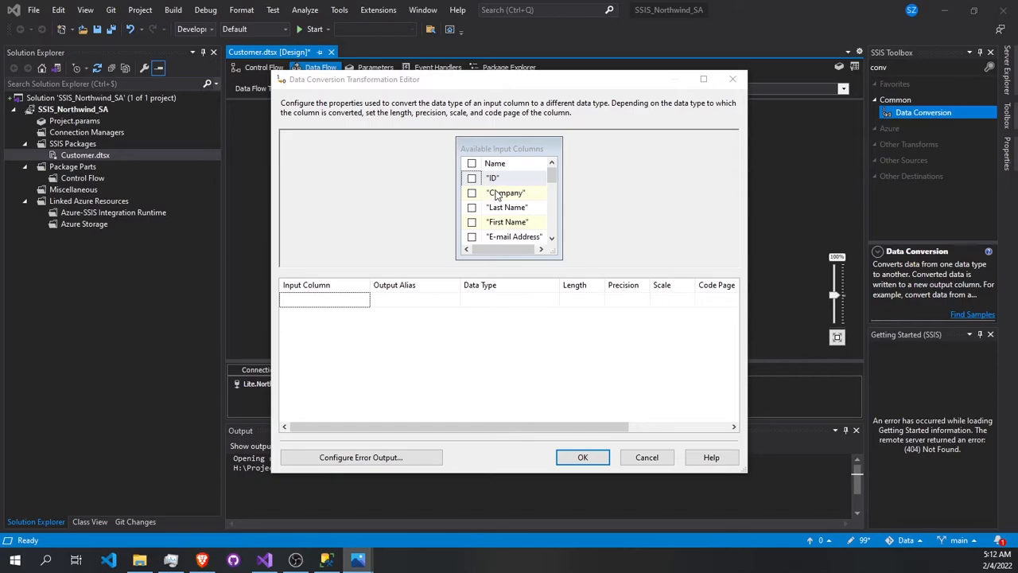
scroll(493, 210, down, 5)
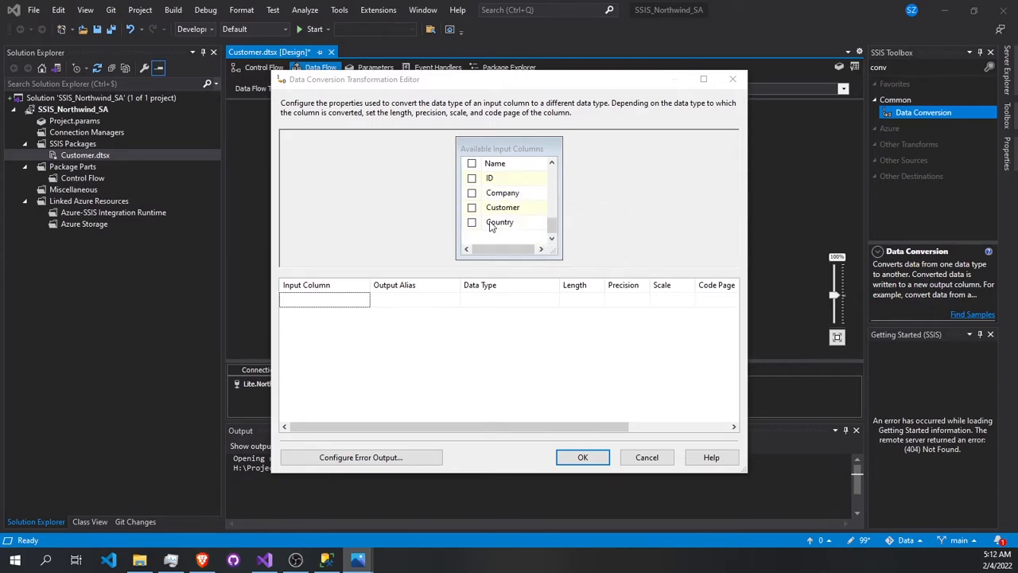
click(471, 178)
click(472, 193)
click(472, 207)
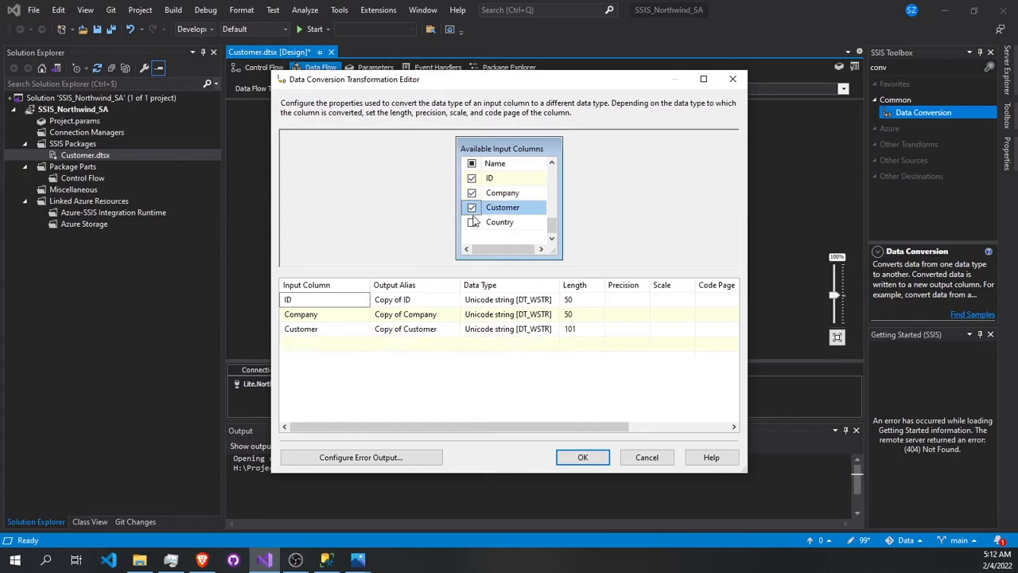
click(473, 222)
- Set the data type of the ID and Company conversions to string [DT_STR]
click(530, 302)
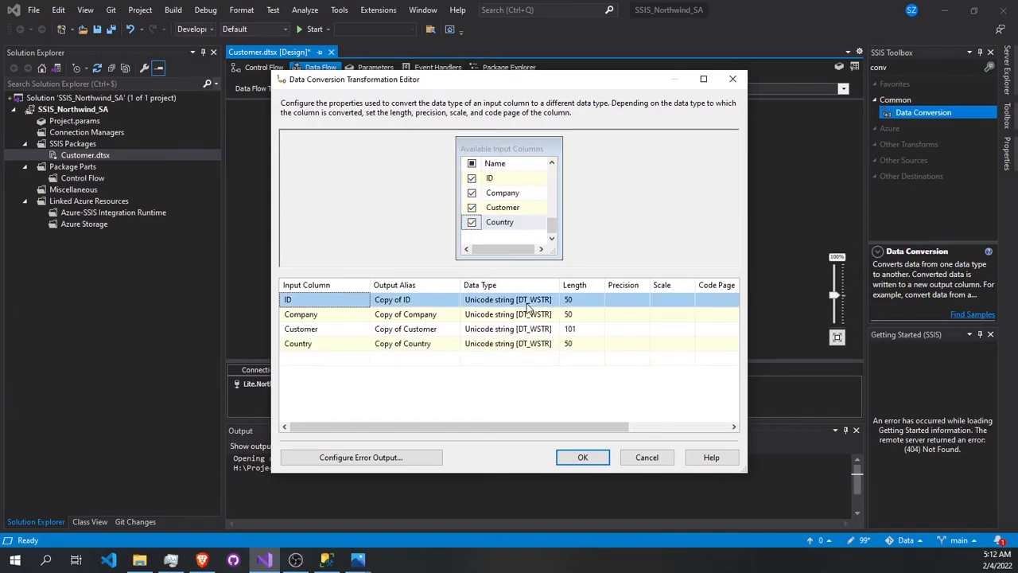
click(554, 300)
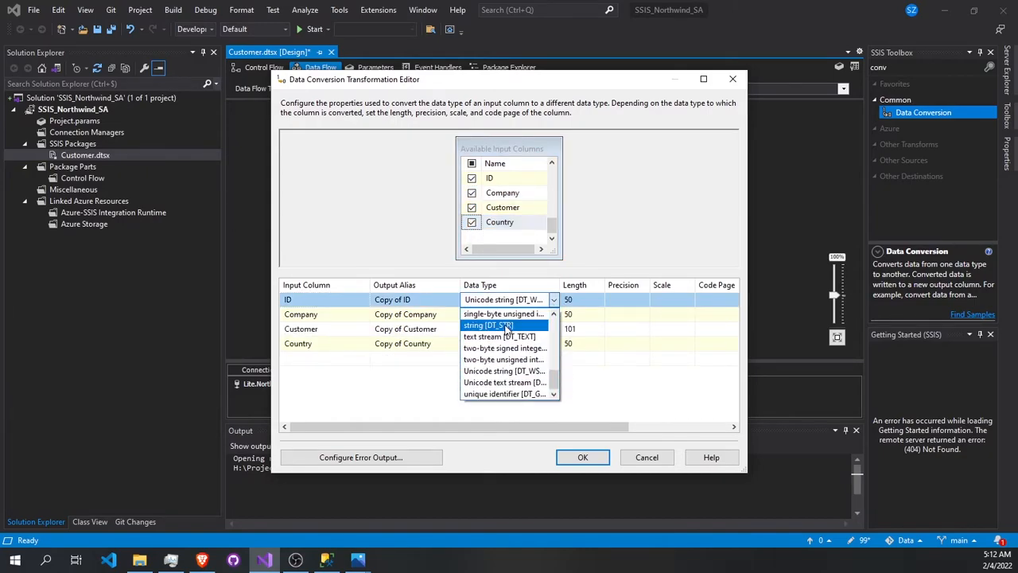
click(505, 326)
click(509, 314)
click(554, 315)
click(510, 340)
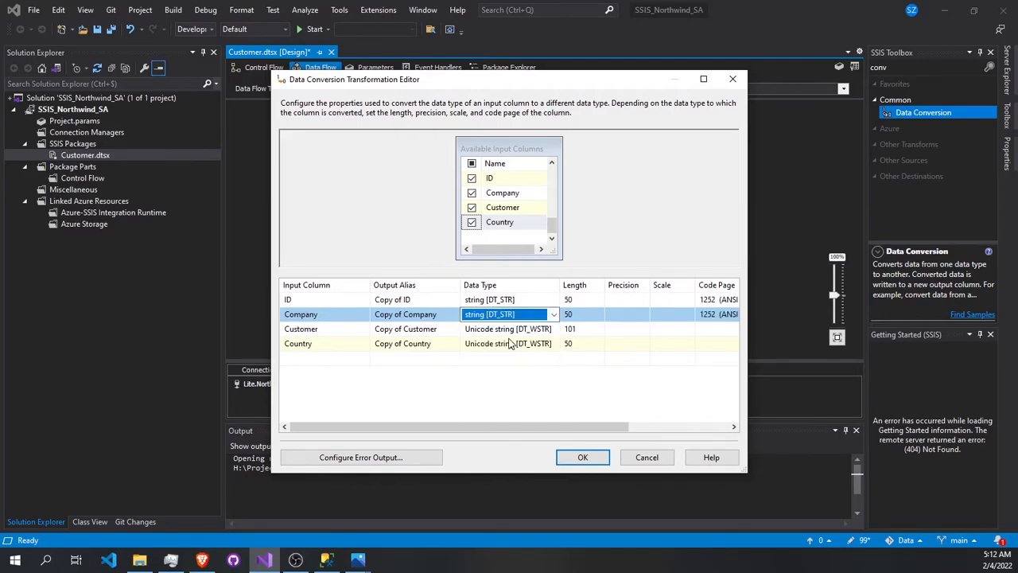
- Set the data type of the Customer and Country conversions to string [DT_STR] and accept the Data Conversion
click(516, 329)
click(516, 329)
click(510, 354)
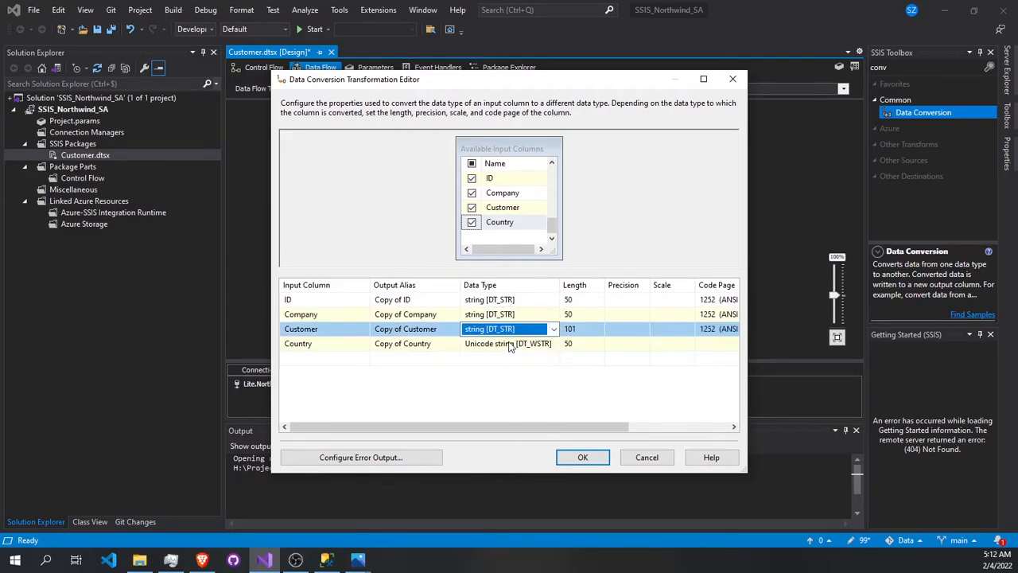
click(509, 343)
click(509, 342)
click(495, 370)
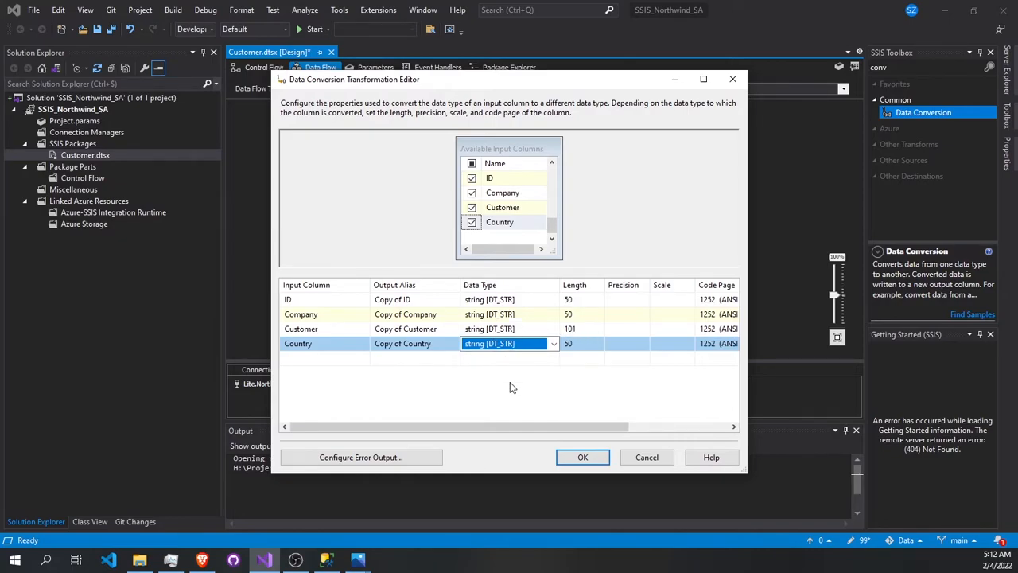
click(510, 382)
click(582, 458)
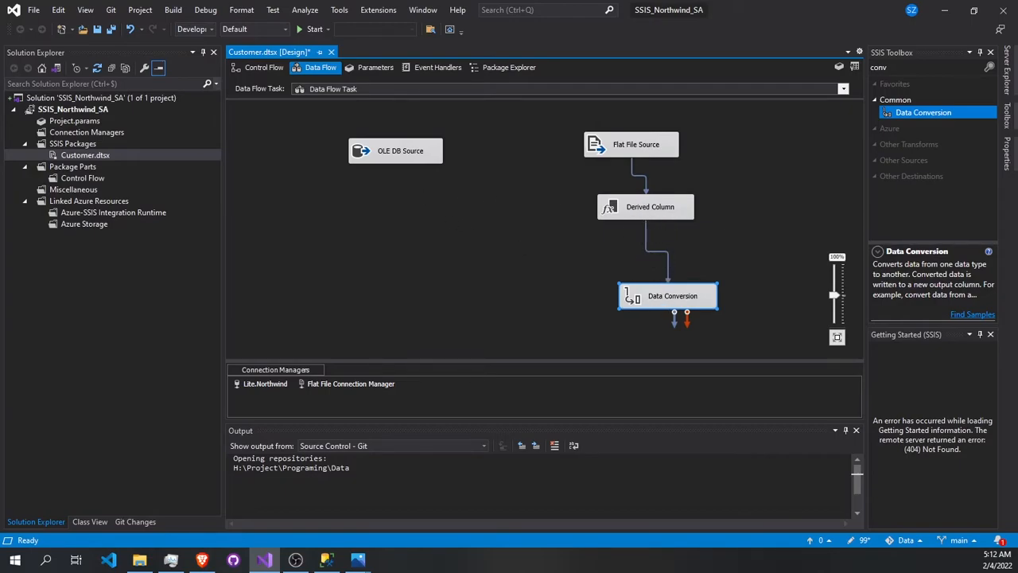
- Search the toolbox for "der", preview the [dbo].[Customers] rows of the OLE DB Source, and close its editor
click(902, 67)
text(der)
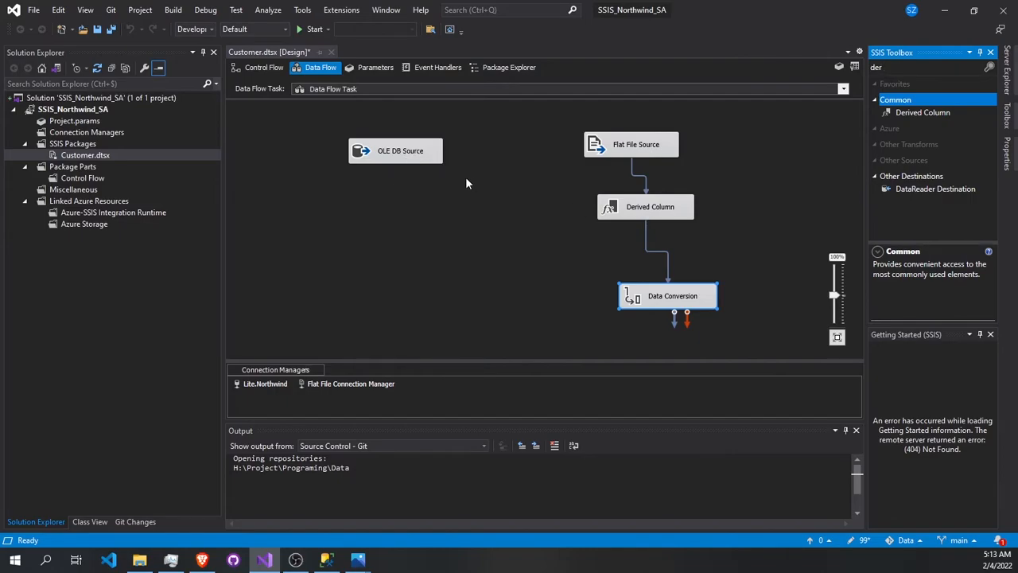
double_click(418, 158)
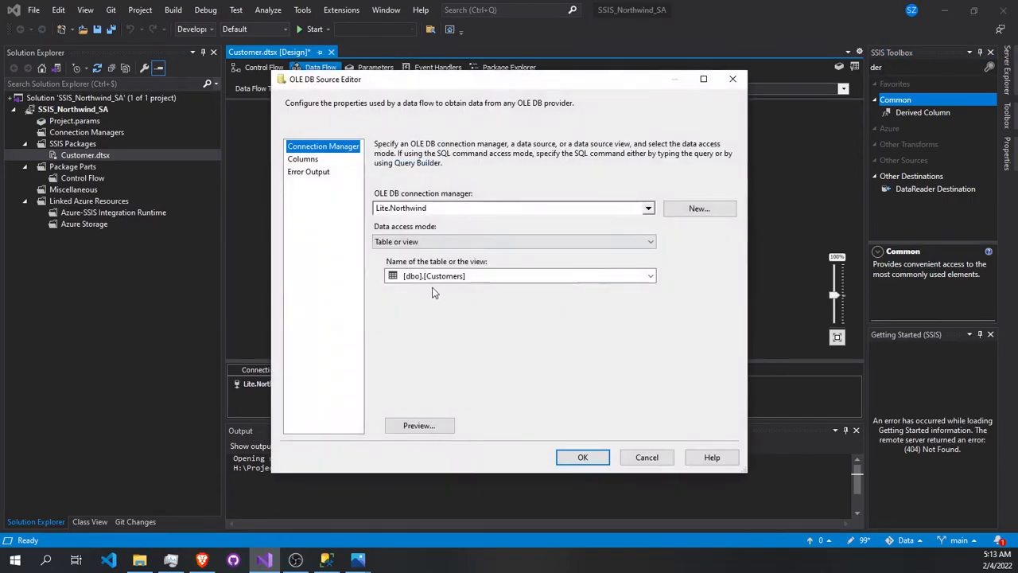
click(419, 426)
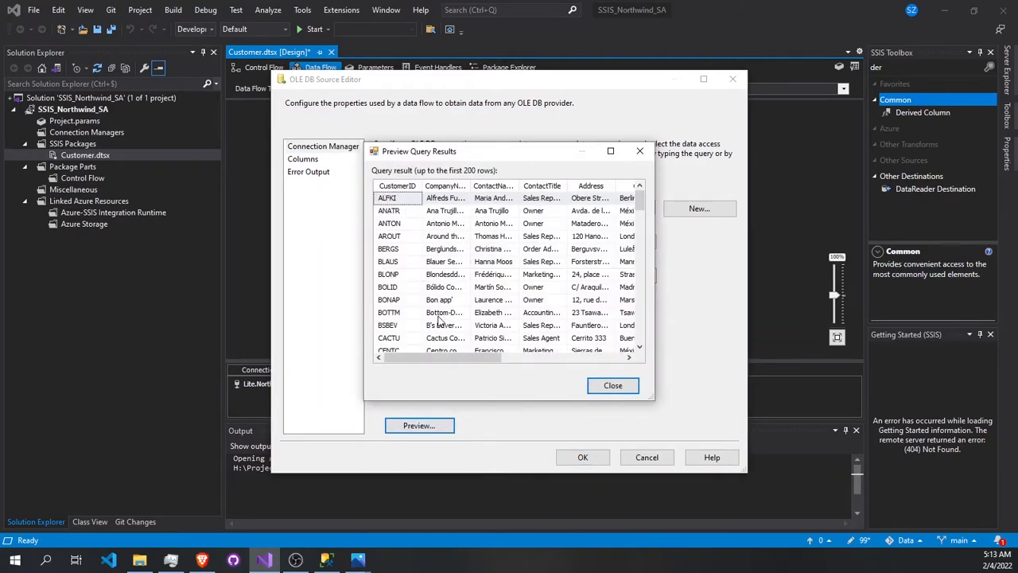
mouse_move(493, 357)
mouse_down()
mouse_move(557, 357)
mouse_move(490, 357)
mouse_up()
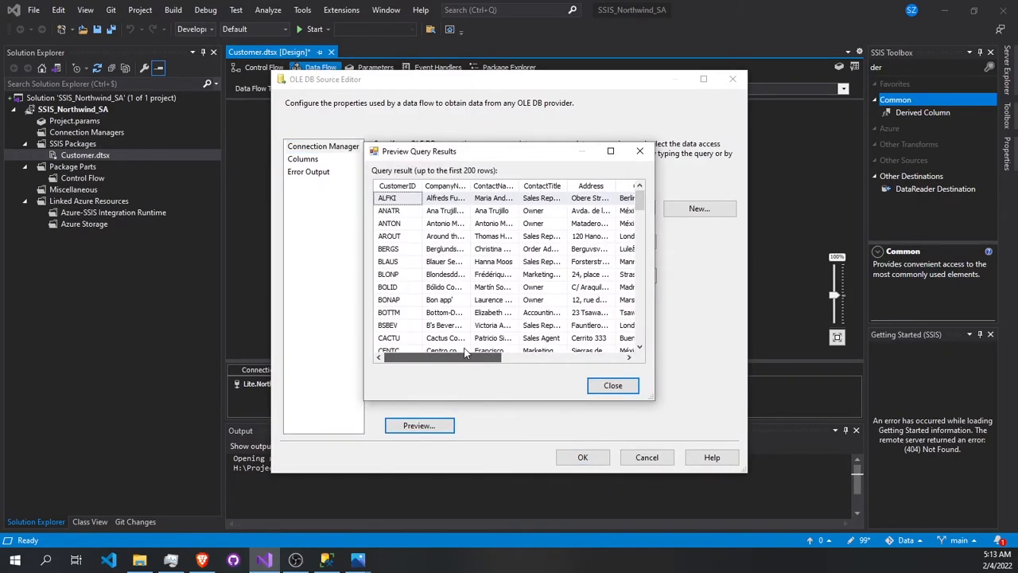
click(639, 151)
click(733, 79)
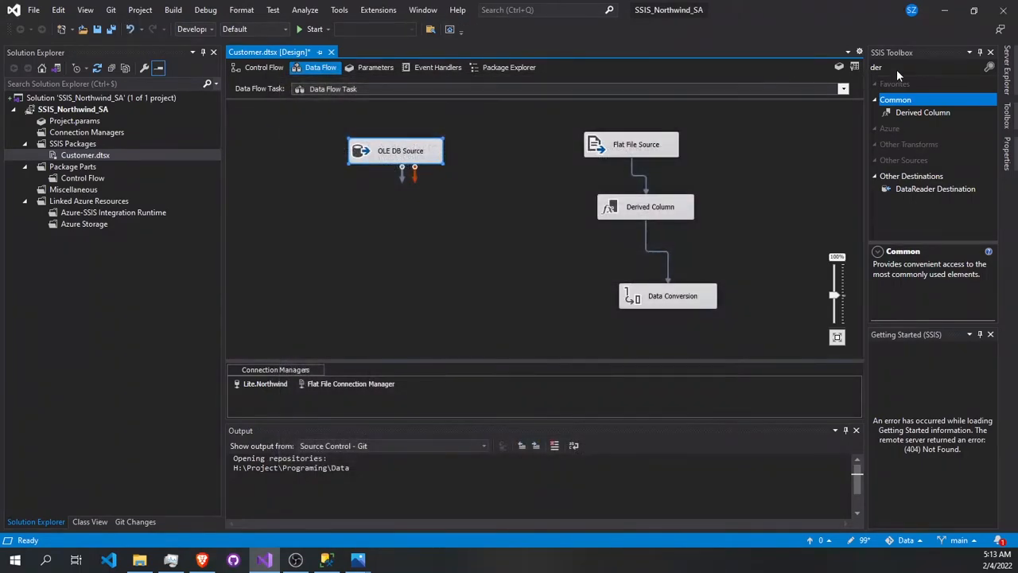
- Find "conv" in the toolbox, add a Data Conversion below the OLE DB Source and connect the source's output to it
click(897, 69)
text(conv)
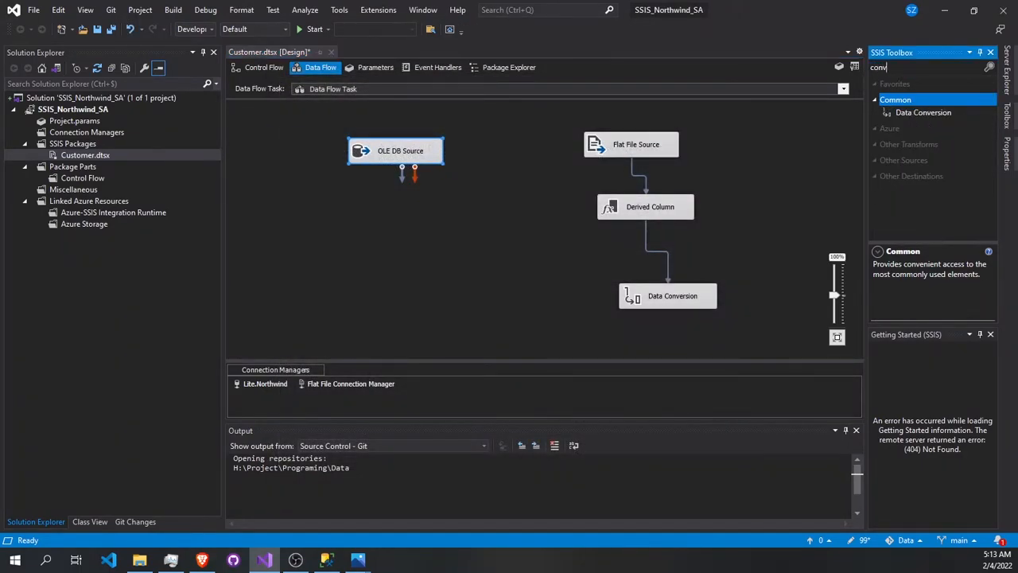
drag(954, 114, 357, 221)
click(400, 156)
drag(404, 170, 403, 229)
- Open the new Data Conversion and select CustomerID, CompanyName, ContactName and Country as its input columns
double_click(404, 233)
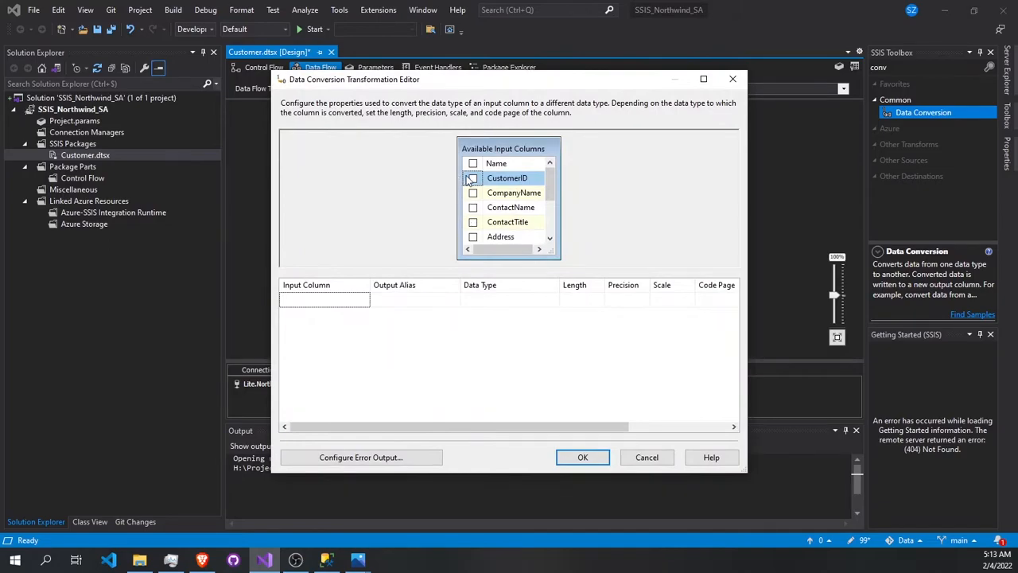
click(474, 179)
click(473, 194)
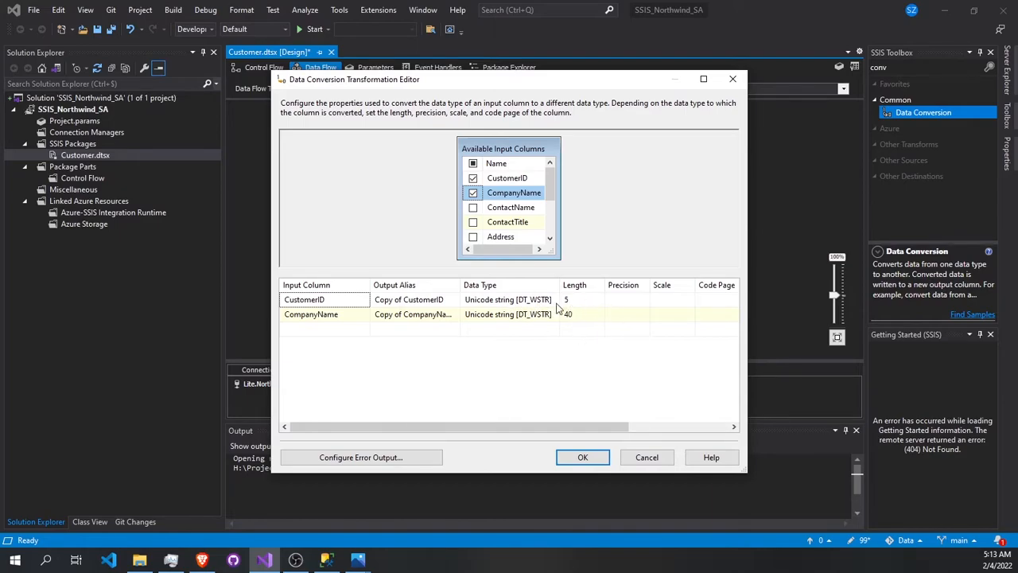
drag(578, 83, 269, 167)
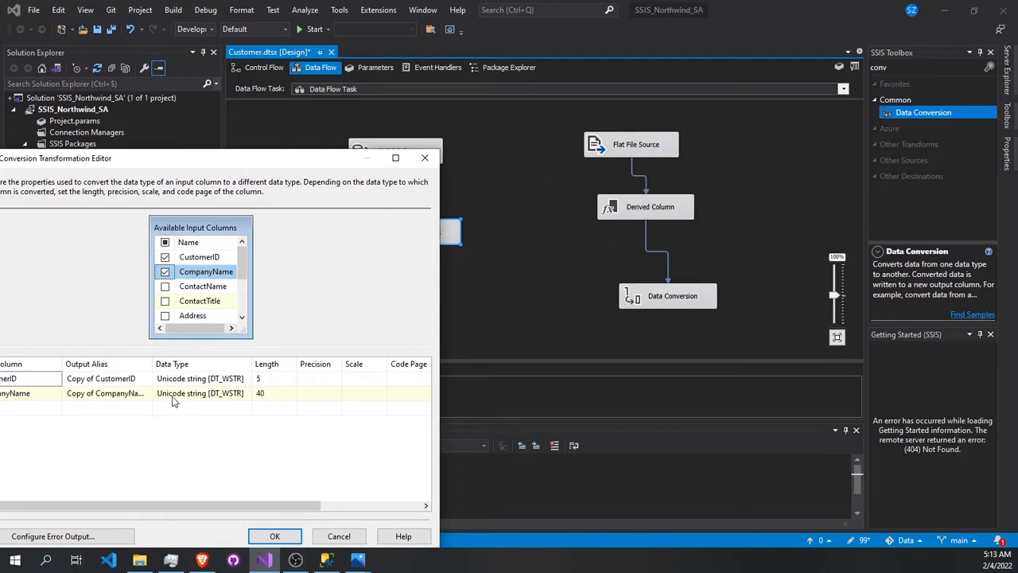
drag(310, 168, 579, 136)
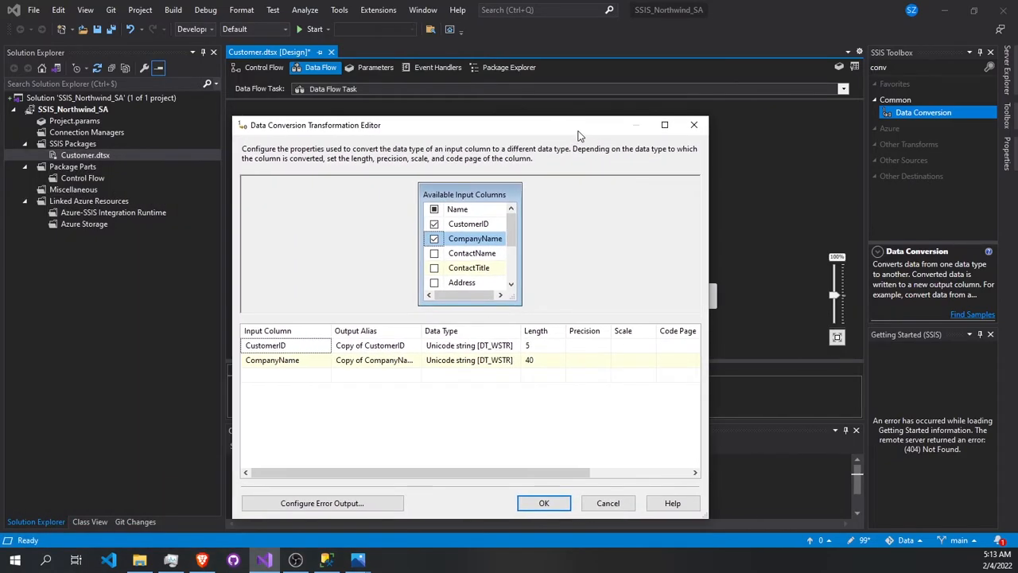
click(434, 255)
scroll(434, 254, down, 2)
click(434, 269)
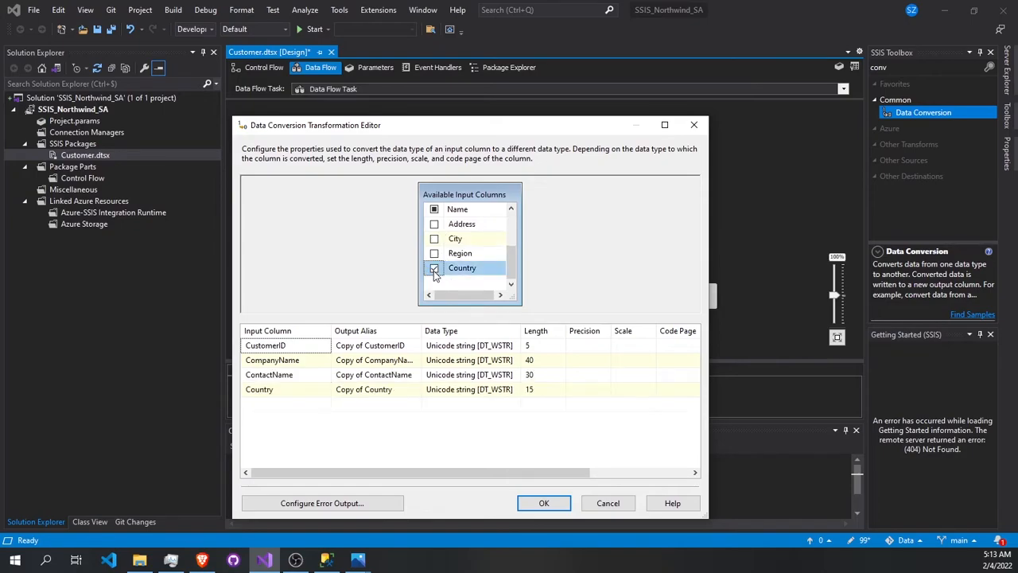
- Set the data type of the CustomerID and CompanyName conversions to string [DT_STR]
click(466, 345)
click(465, 345)
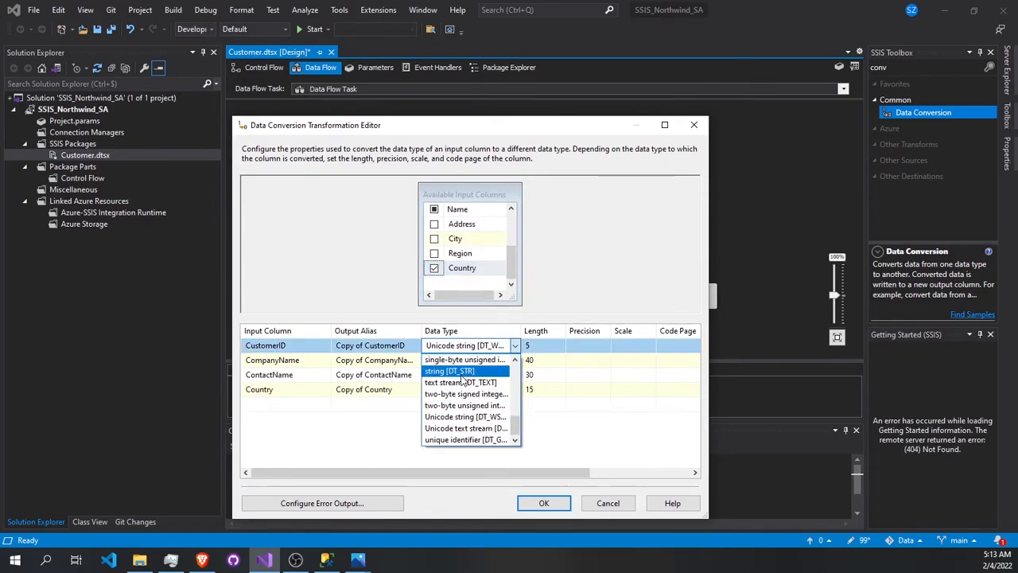
click(461, 373)
click(477, 362)
click(477, 362)
click(467, 384)
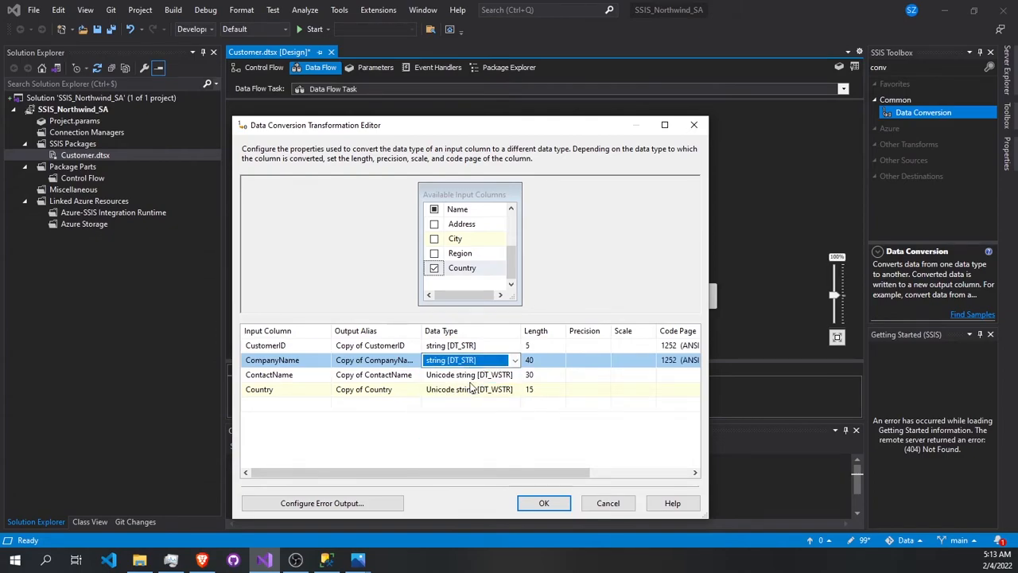
- Set the data type of the ContactName and Country conversions to string [DT_STR] and accept the Data Conversion
click(469, 374)
click(469, 375)
click(466, 402)
click(476, 391)
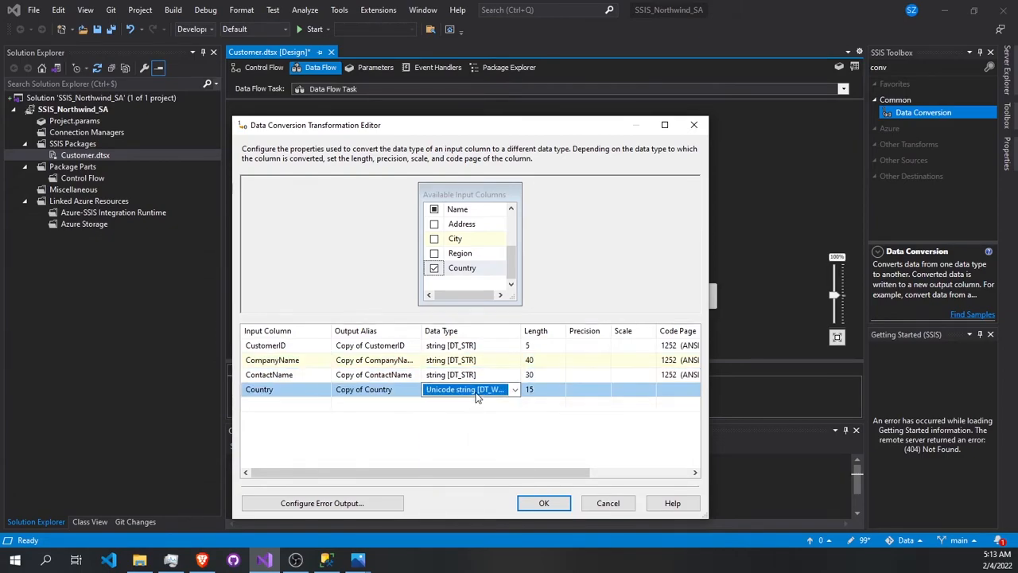
click(477, 395)
click(477, 414)
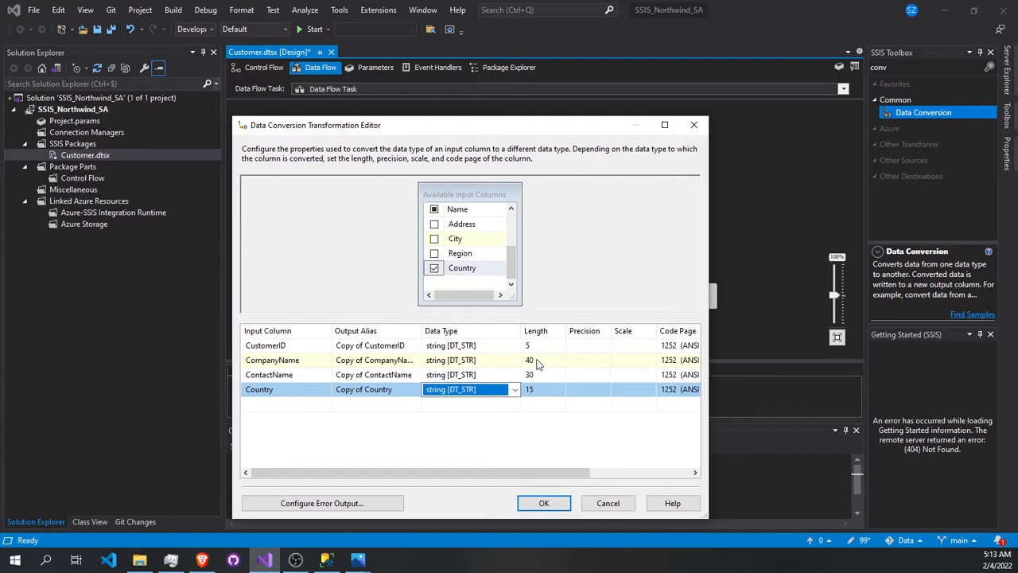
click(543, 502)
- Reopen the flat file branch's Data Conversion and examine the lengths of its four output columns
double_click(676, 298)
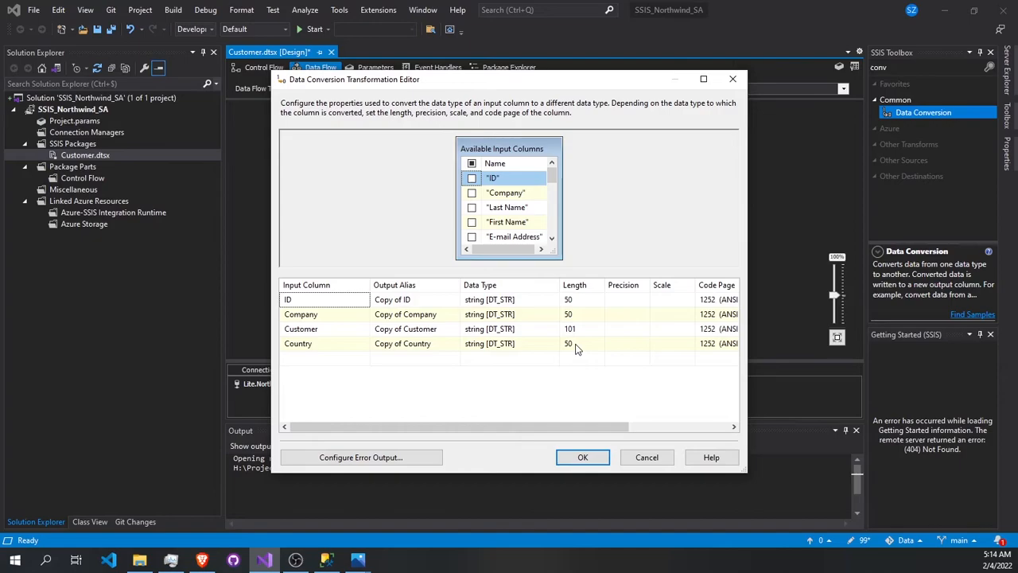
click(583, 457)
click(444, 254)
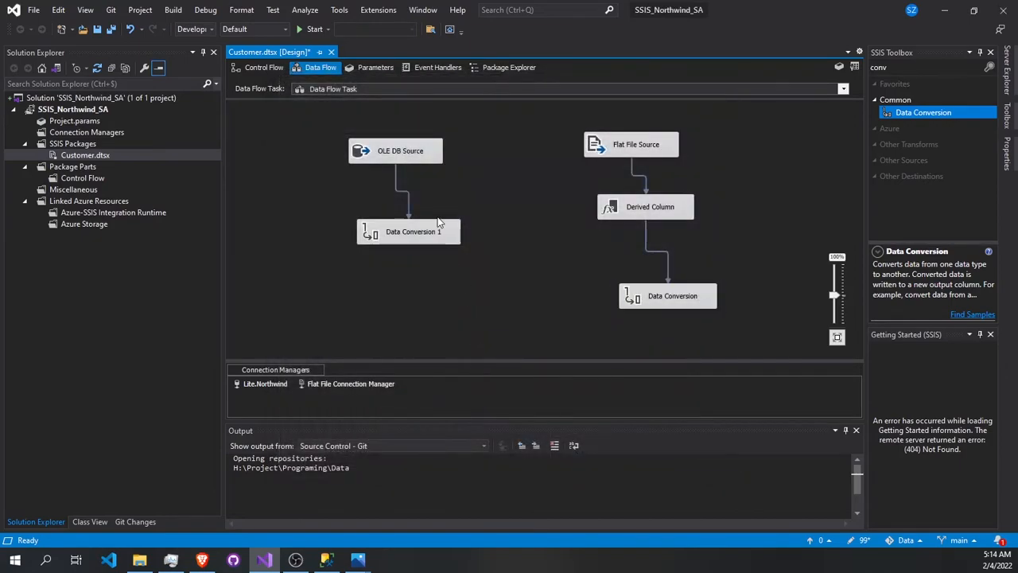
- In Data Conversion 1, set the lengths of CustomerID, CompanyName and Country to 50 and ContactName to 101, and accept
double_click(440, 230)
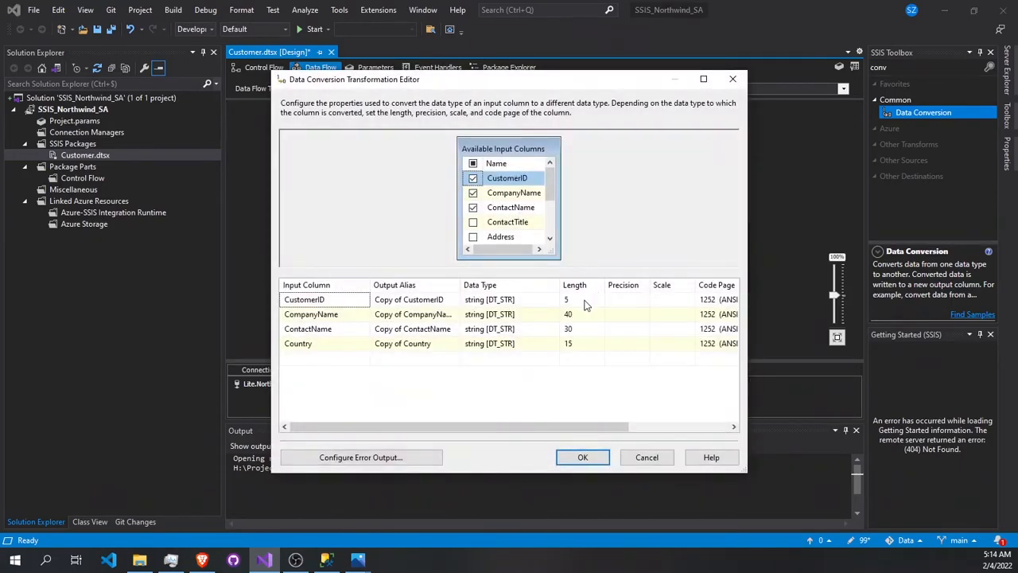
click(585, 299)
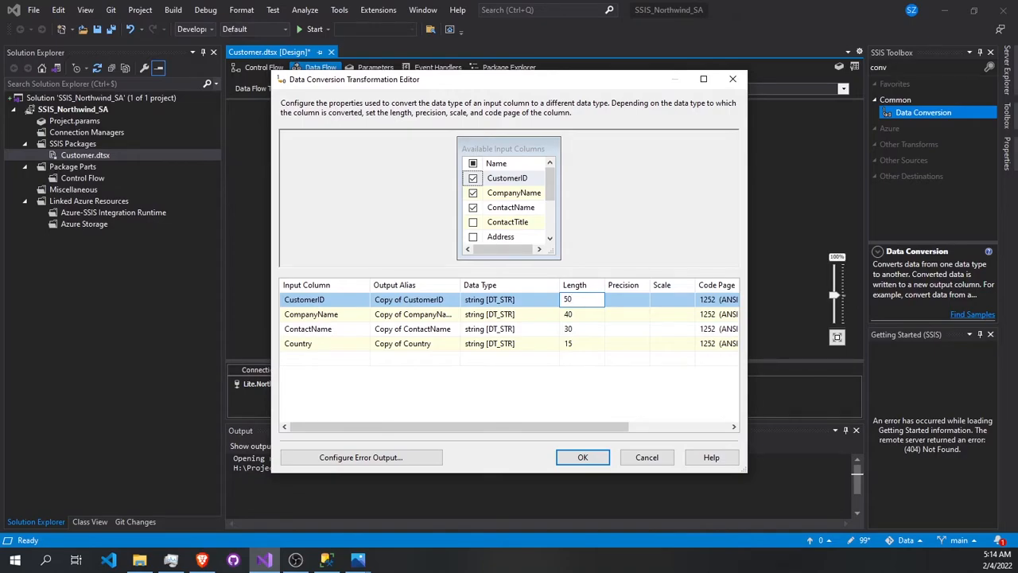
key(Tab)
key(Tab)
click(589, 300)
click(589, 314)
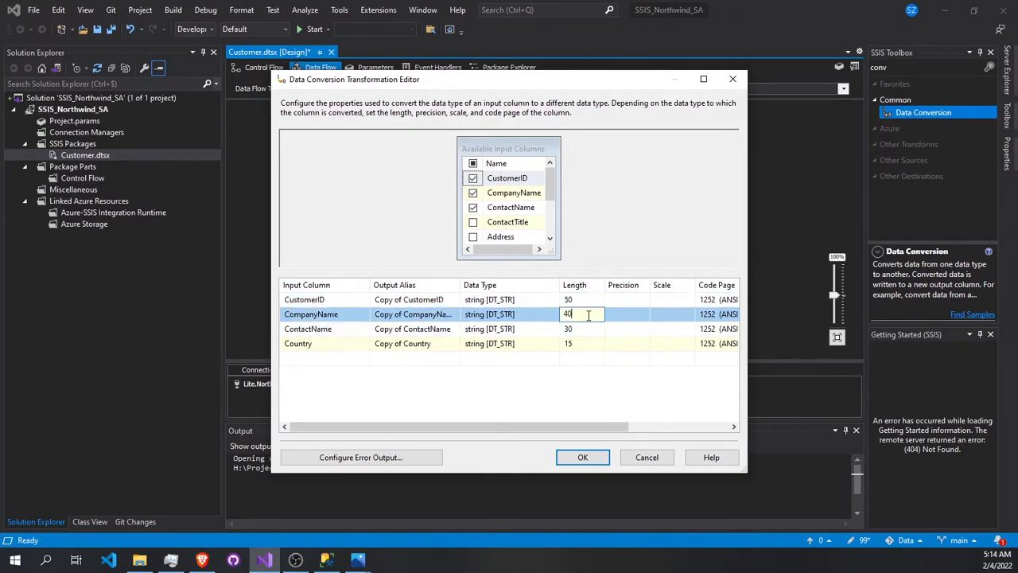
click(588, 343)
text(50)
click(580, 329)
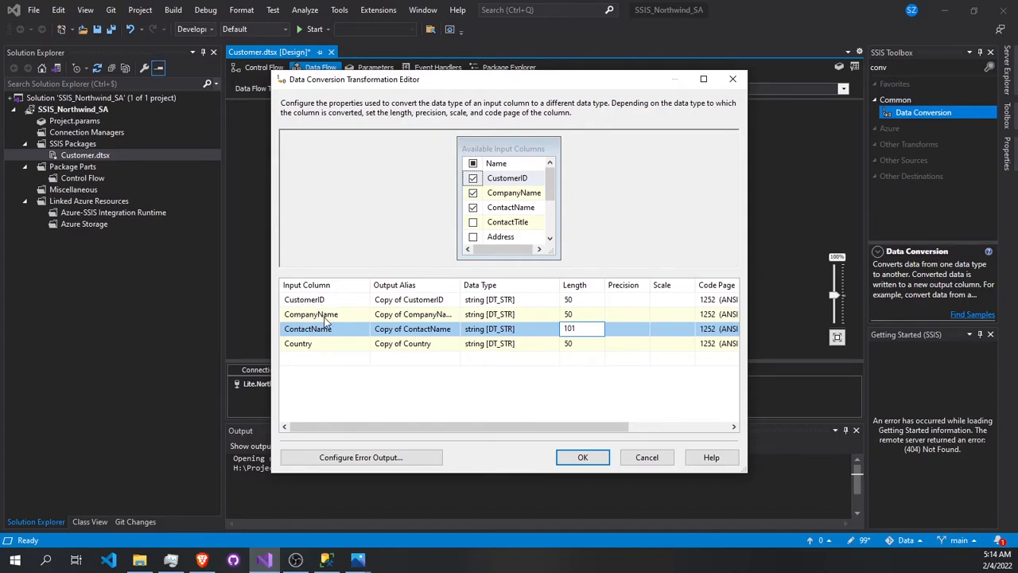
click(582, 457)
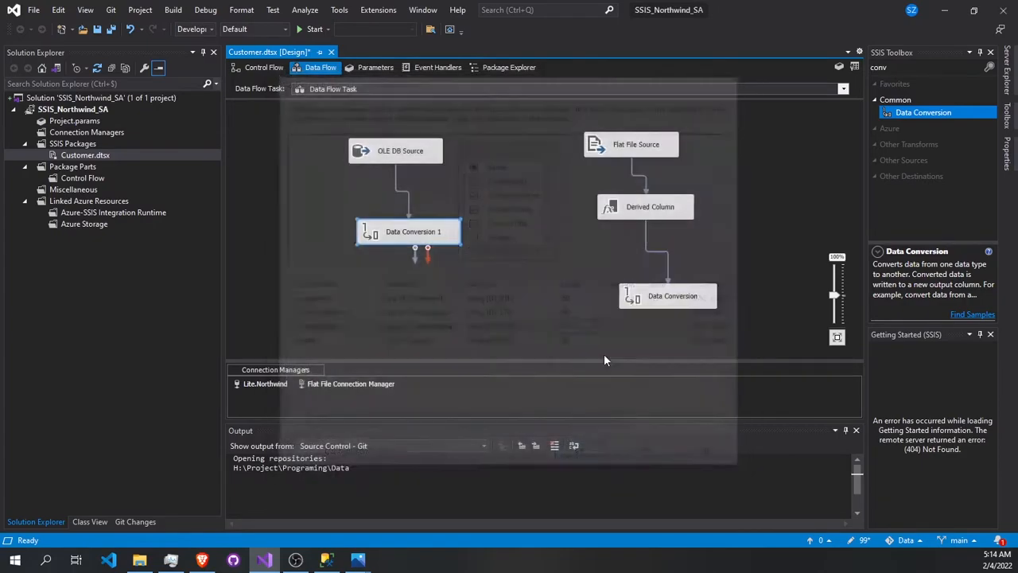
- Compare the flat file branch's Data Conversion types and lengths with those set for the OLE DB branch
double_click(659, 295)
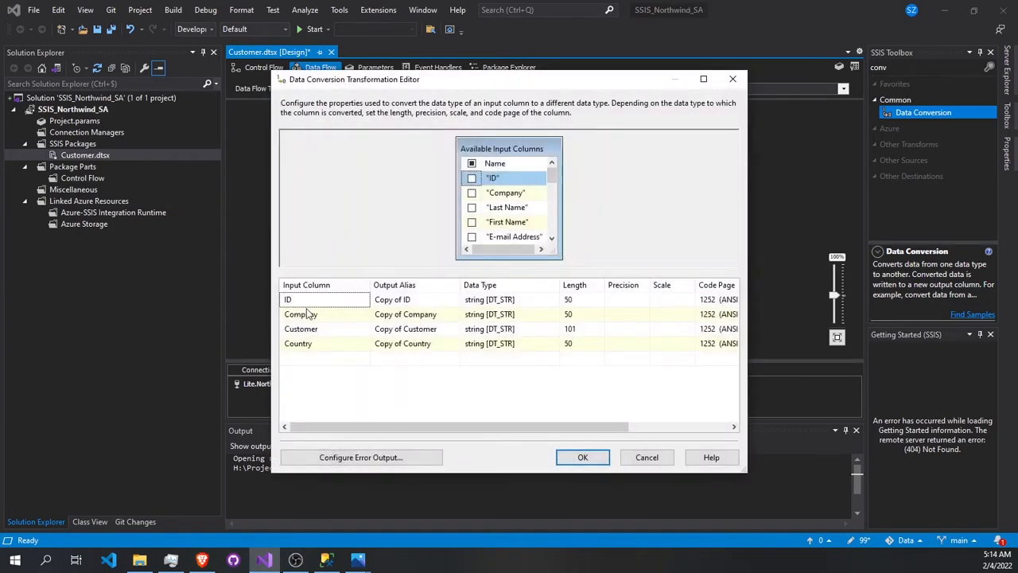
click(590, 459)
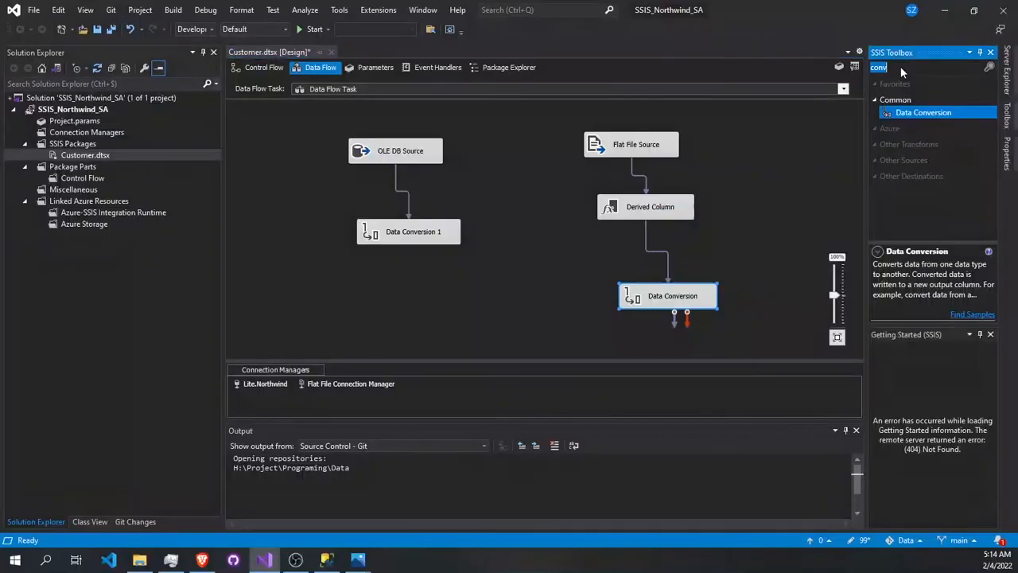
- Add a Union All transformation between the two branches and connect the outputs of Data Conversion and Data Conversion 1 to it
click(901, 66)
text(un)
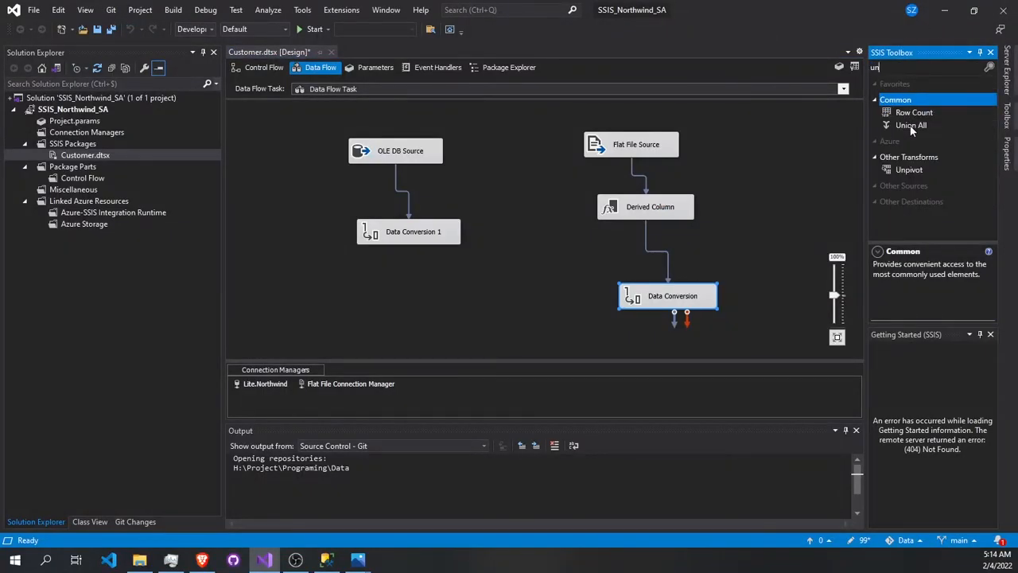
click(911, 125)
drag(910, 125, 444, 322)
click(668, 284)
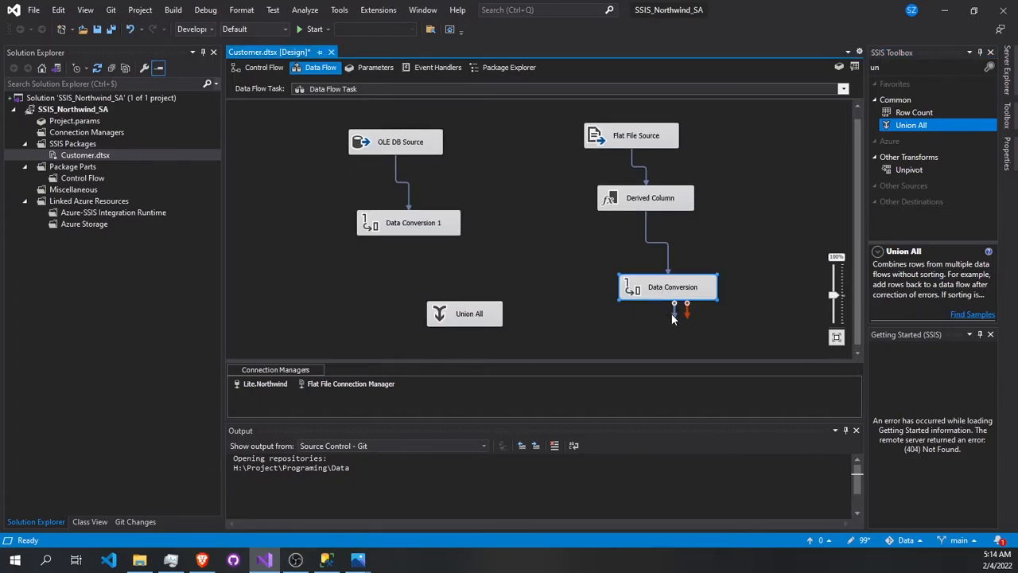
drag(637, 325, 476, 318)
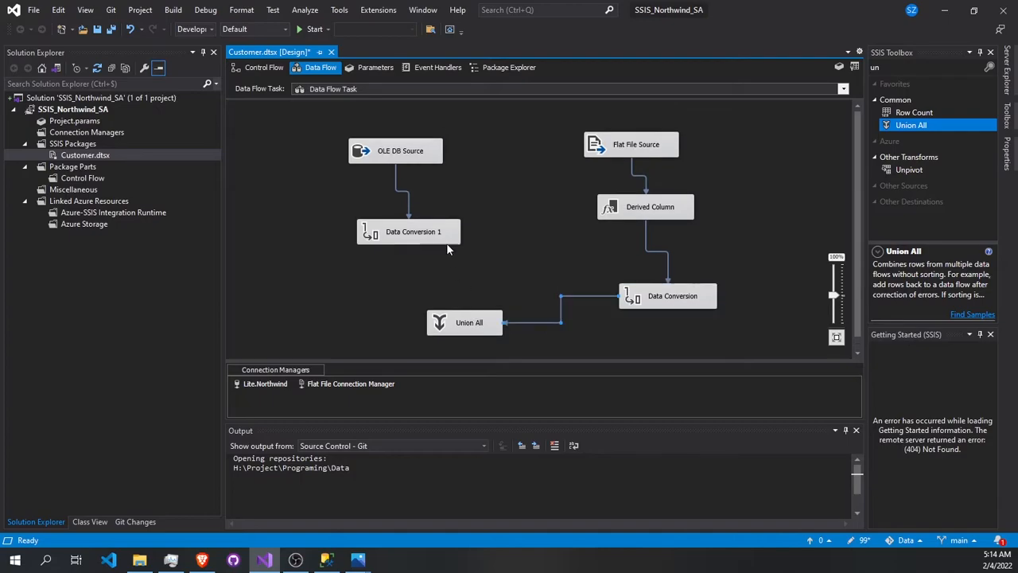
drag(418, 259, 462, 323)
- Examine the Union All column mappings and available Input 2 columns, and review the flat file branch's Data Conversion aliases, leaving both unchanged
double_click(462, 323)
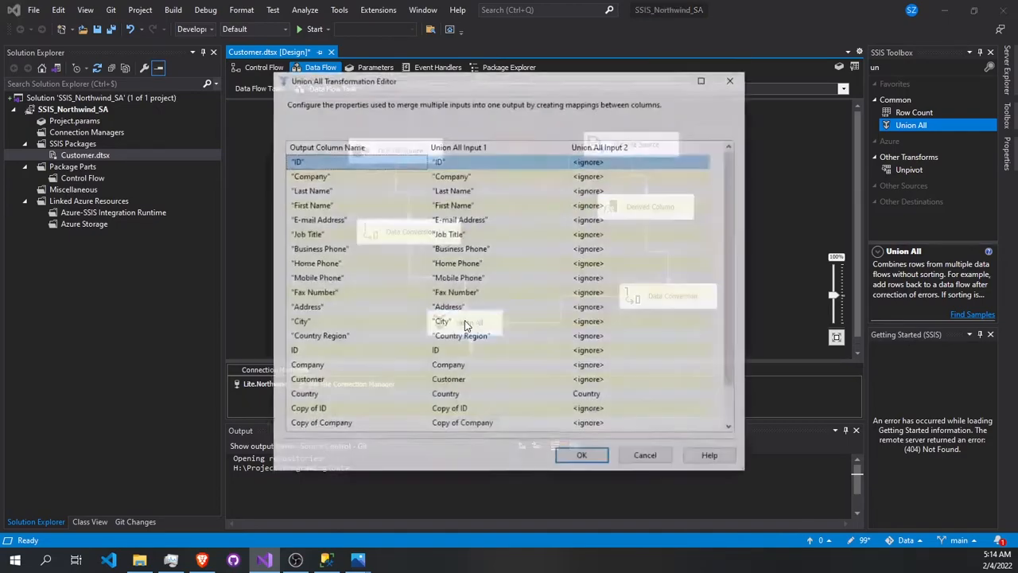
scroll(487, 211, down, 1)
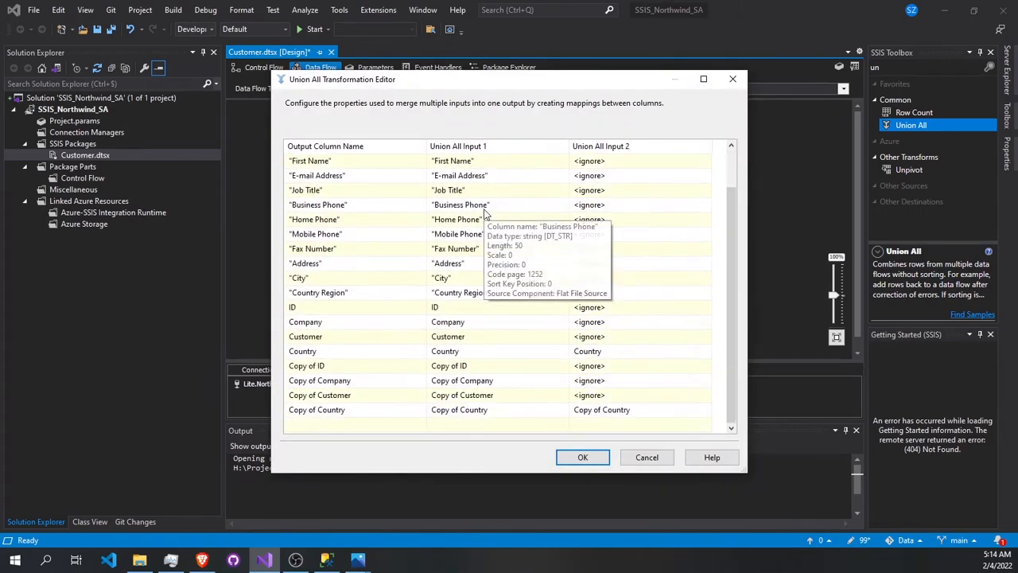
scroll(487, 214, up, 1)
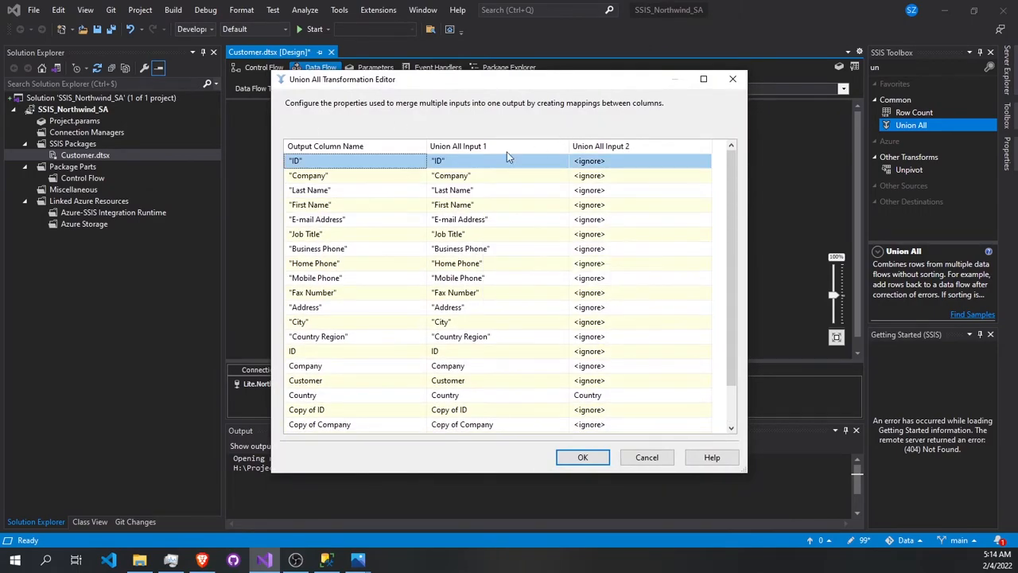
scroll(439, 306, down, 1)
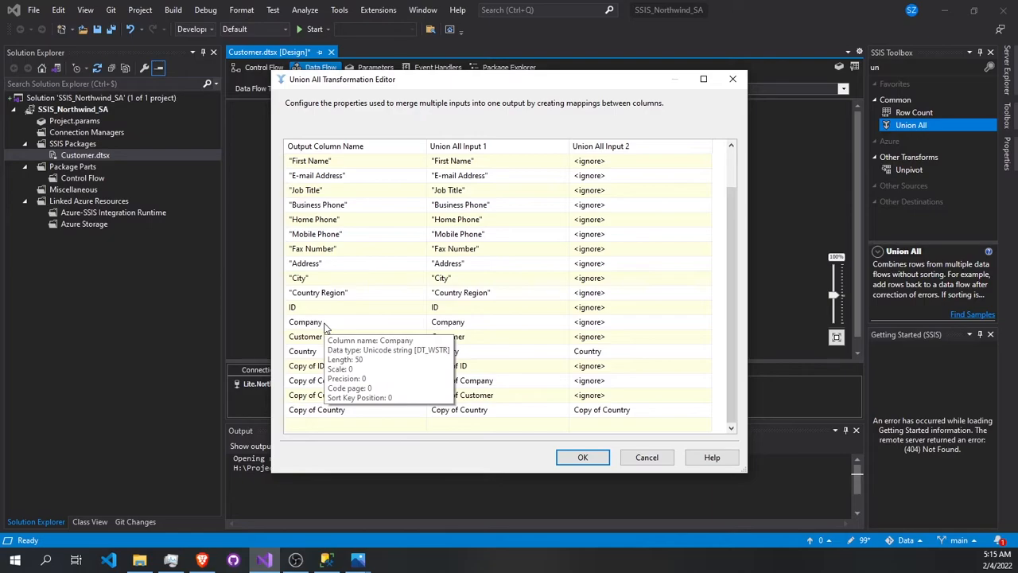
click(637, 323)
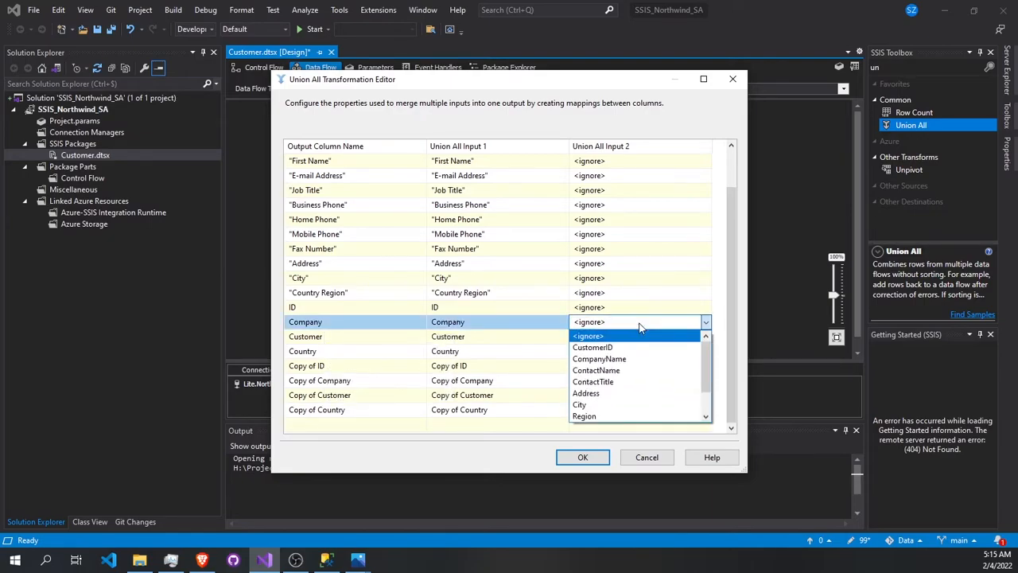
scroll(602, 397, down, 1)
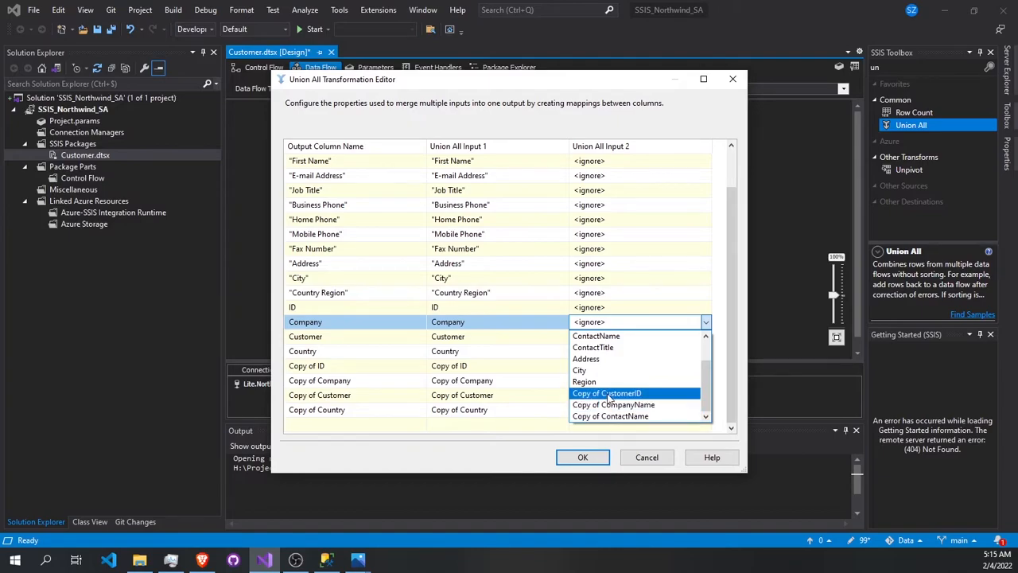
scroll(635, 411, up, 1)
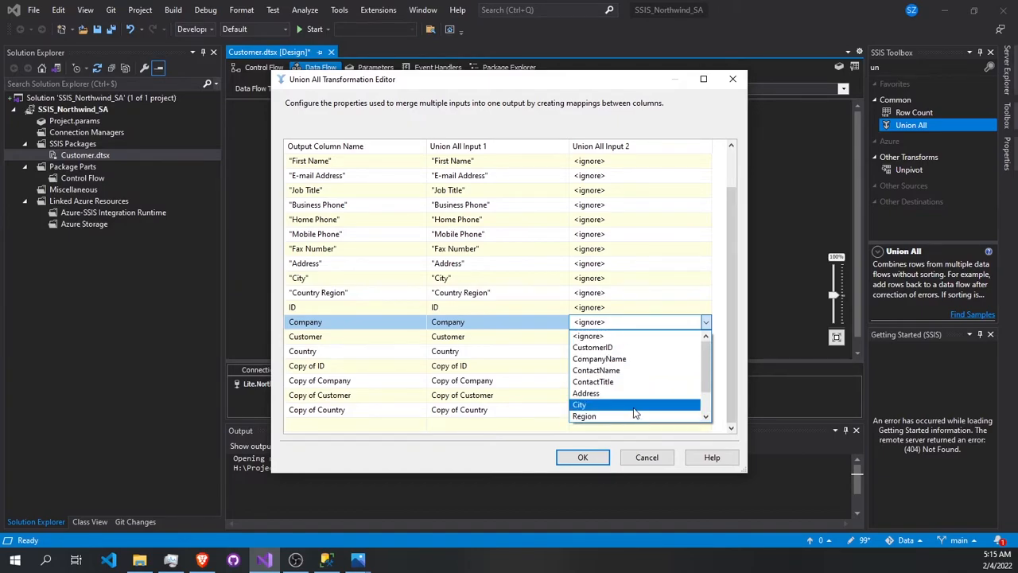
scroll(634, 411, down, 1)
click(648, 454)
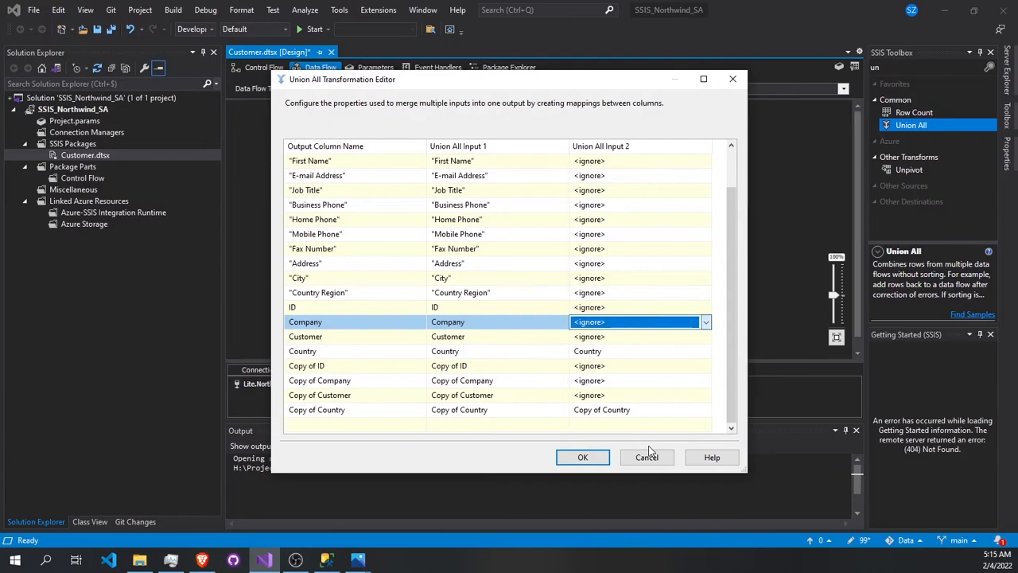
click(639, 452)
double_click(672, 298)
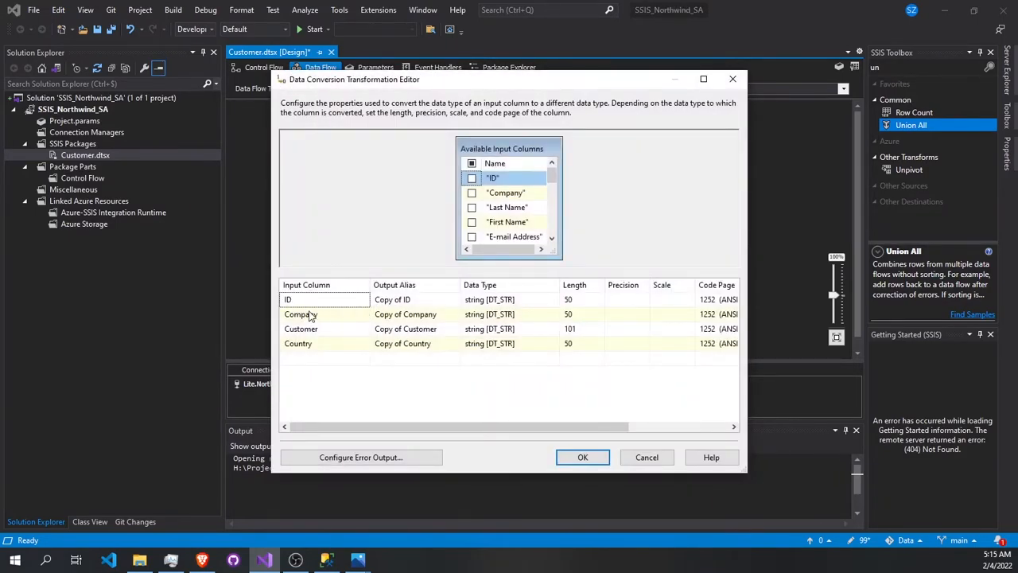
click(645, 457)
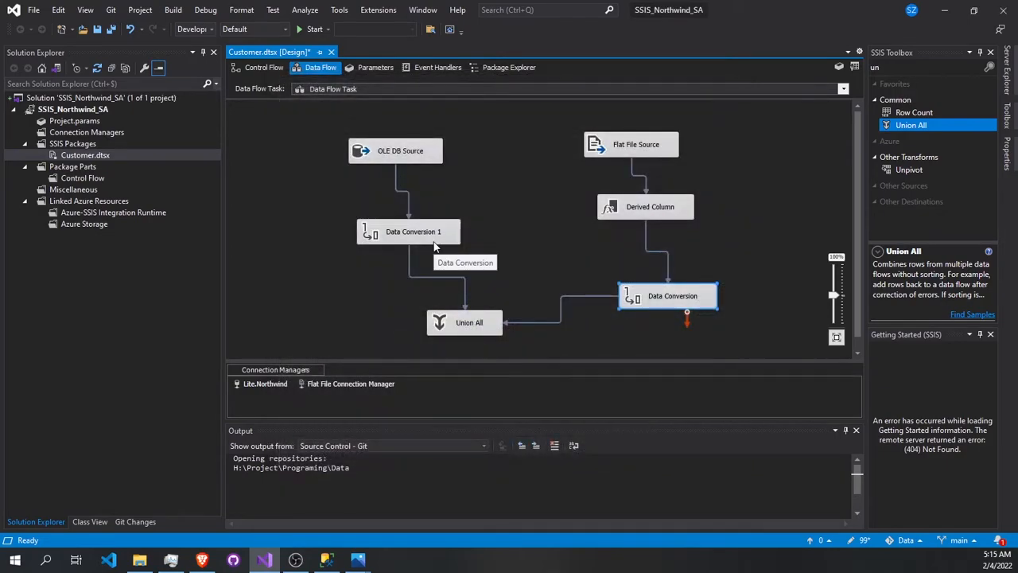
- In the Union All, map Copy of CustomerID from Input 2 to the Copy of ID output column
double_click(480, 326)
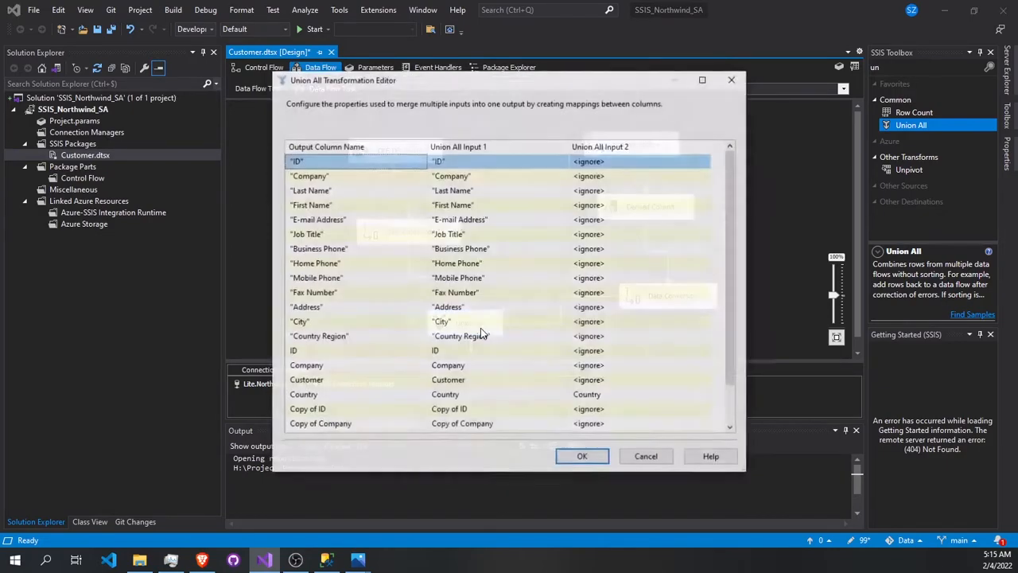
scroll(398, 317, down, 1)
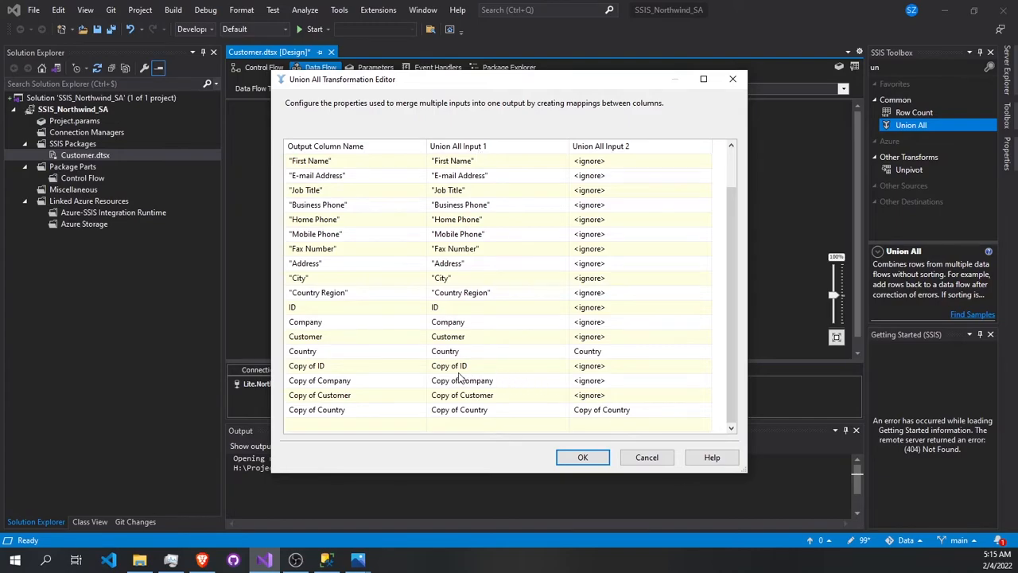
click(629, 367)
scroll(629, 372, down, 2)
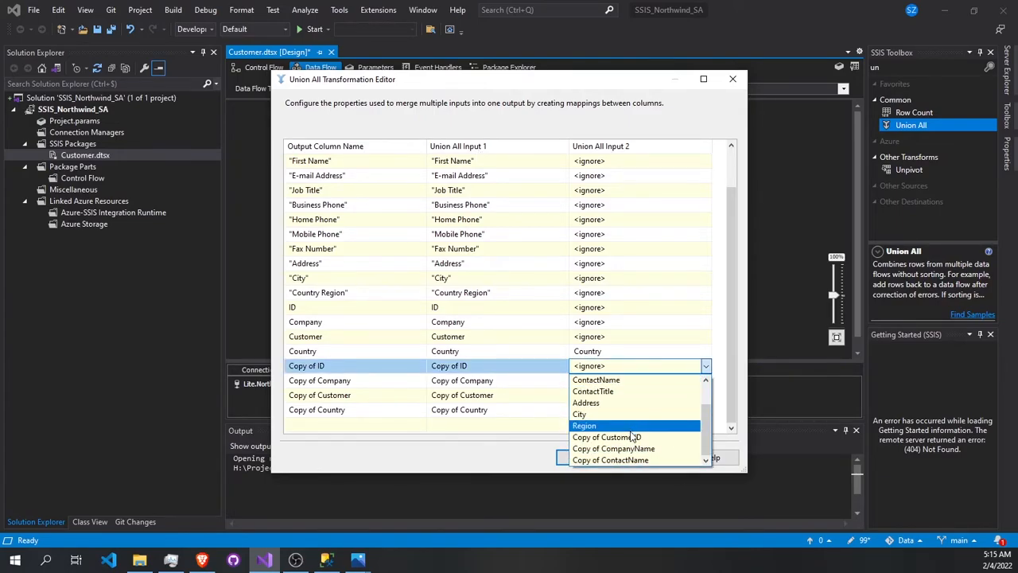
scroll(631, 440, up, 1)
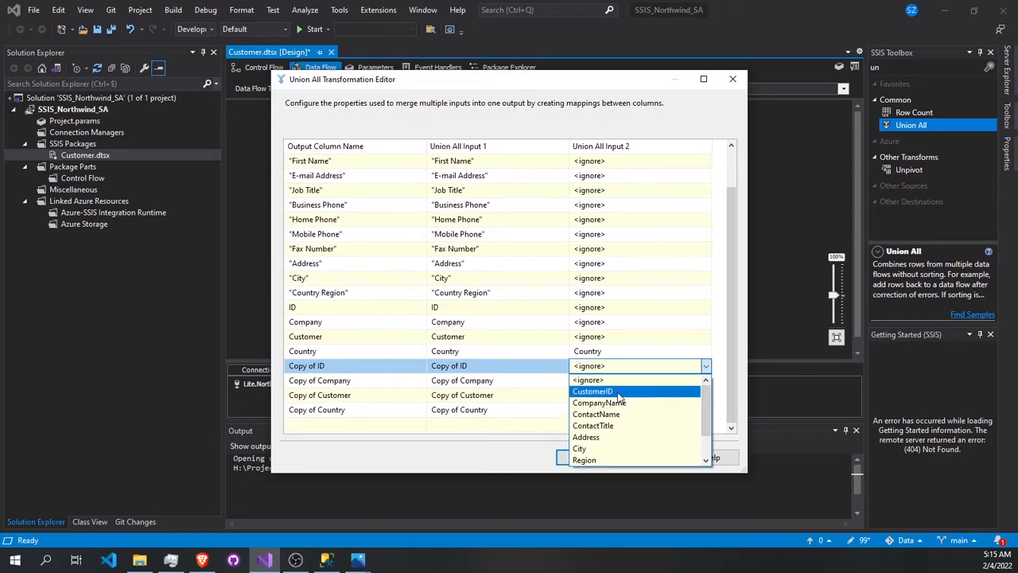
scroll(628, 414, down, 2)
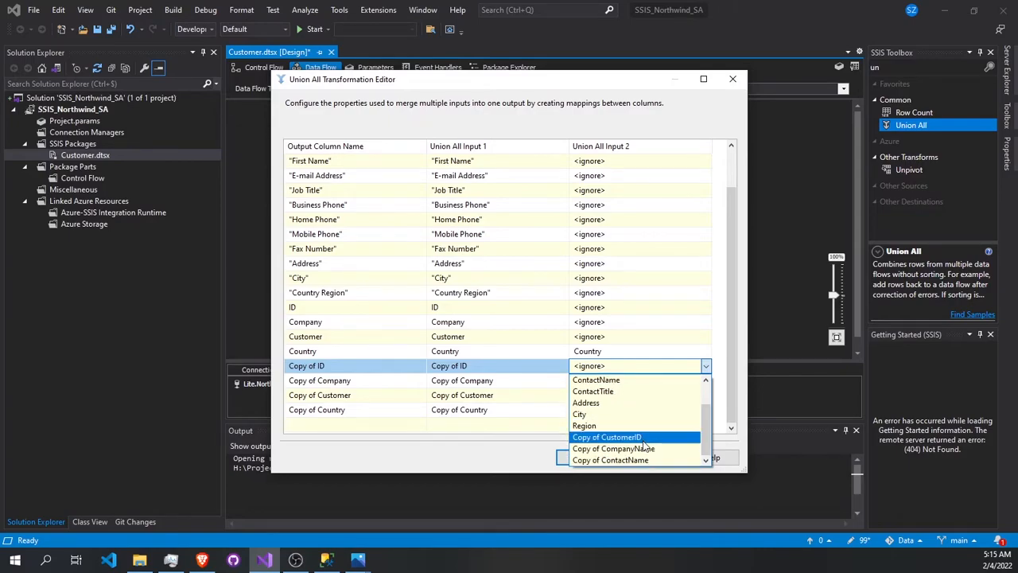
click(629, 438)
- Map Input 2's Copy of CompanyName to Copy of Company and Copy of ContactName to Copy of Customer, and accept the Union All
click(623, 381)
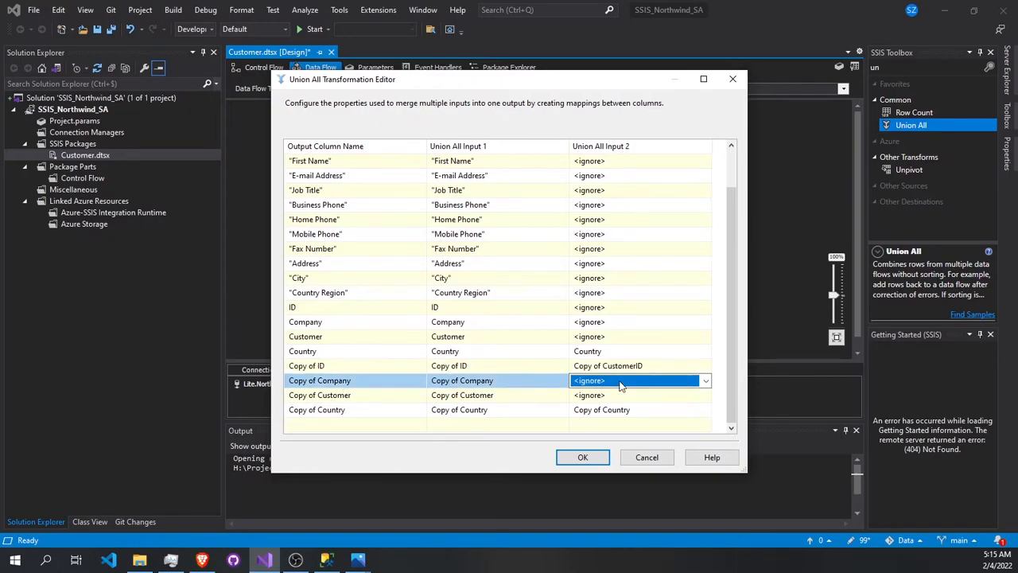
click(625, 382)
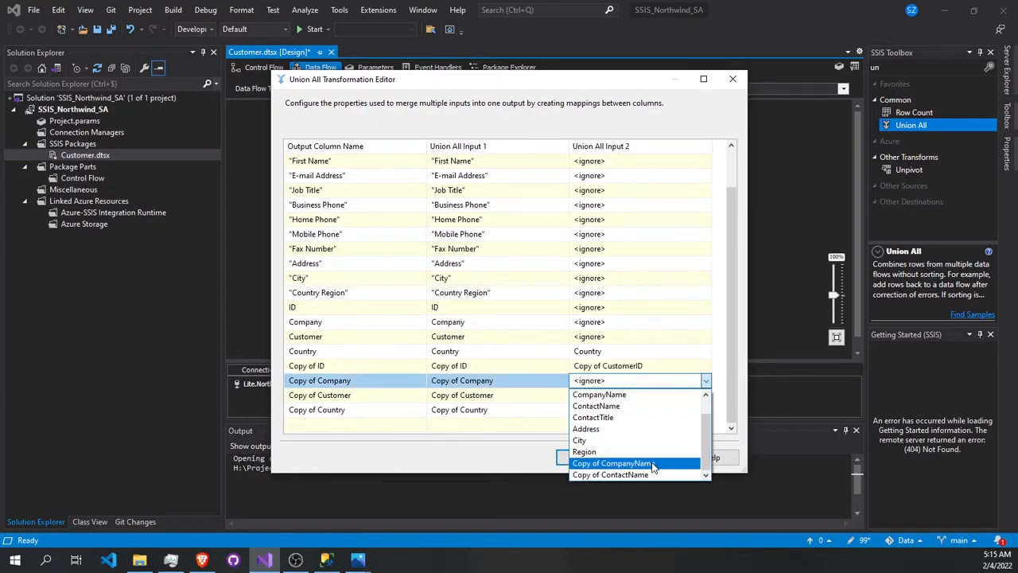
click(652, 464)
click(609, 395)
click(611, 395)
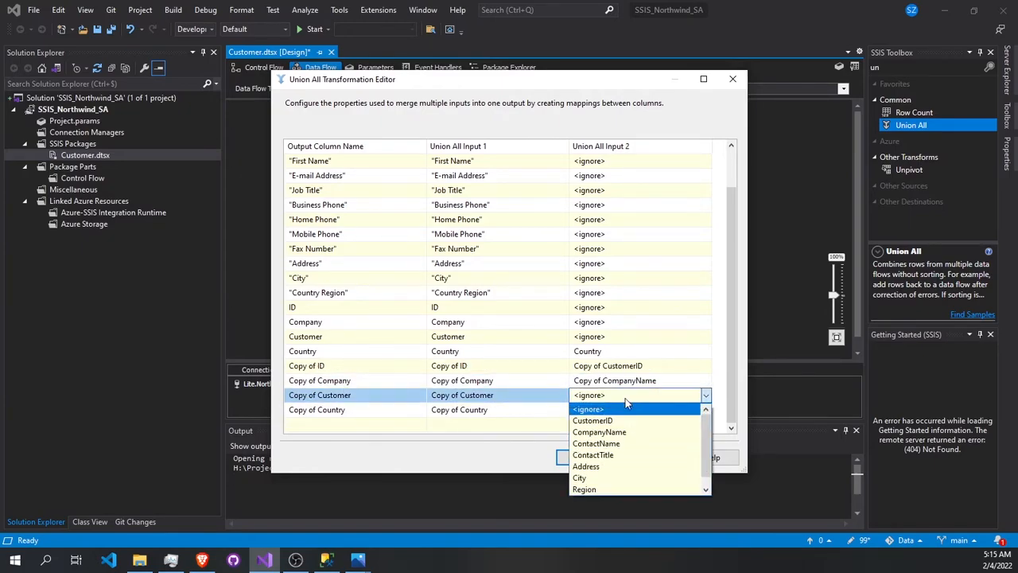
click(625, 489)
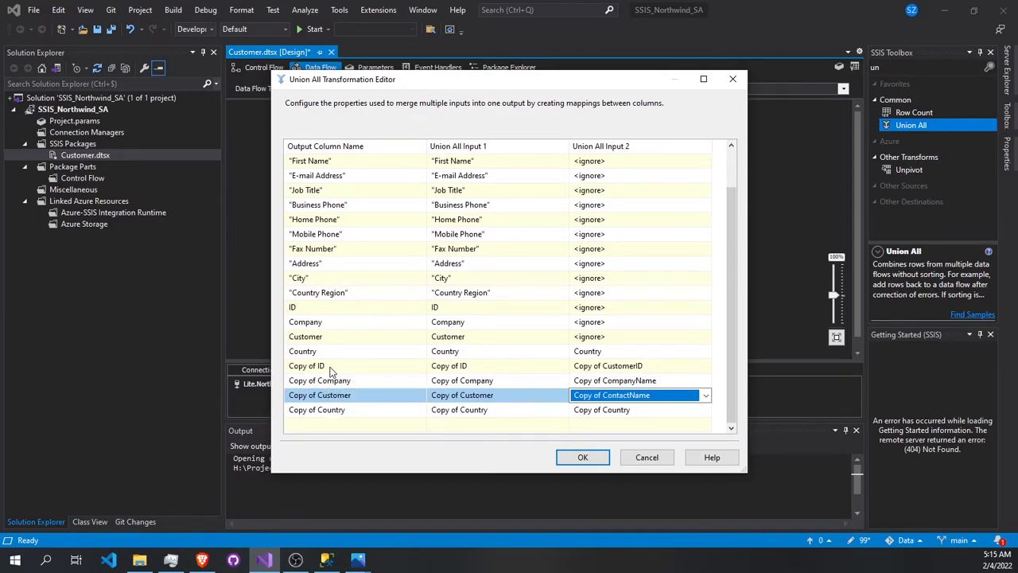
click(583, 456)
- In Data Conversion 1, set the output alias of CustomerID to 1 and of CompanyName to 2
double_click(414, 232)
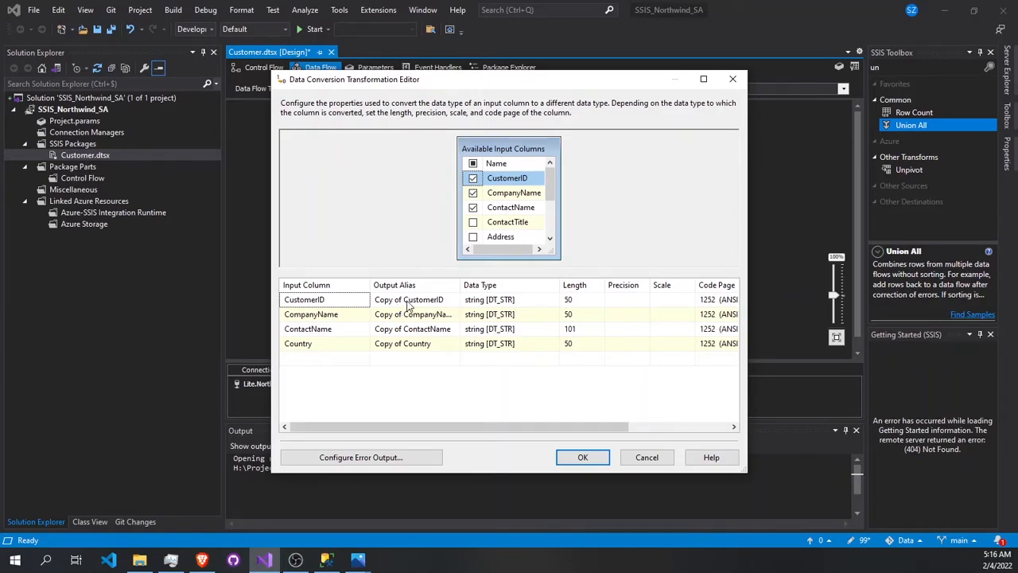
click(408, 303)
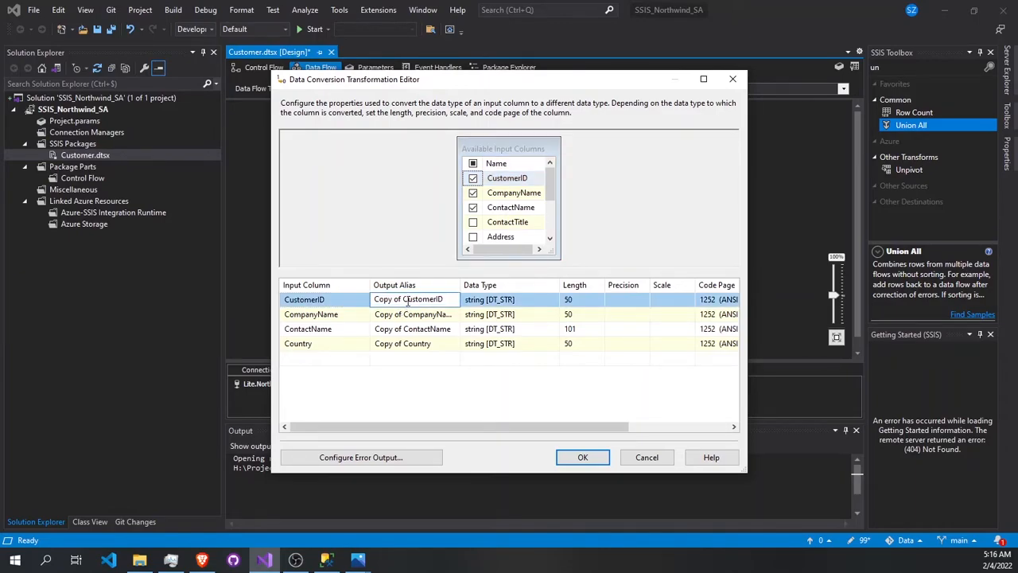
key(ctrl+a)
text(1)
key(Tab)
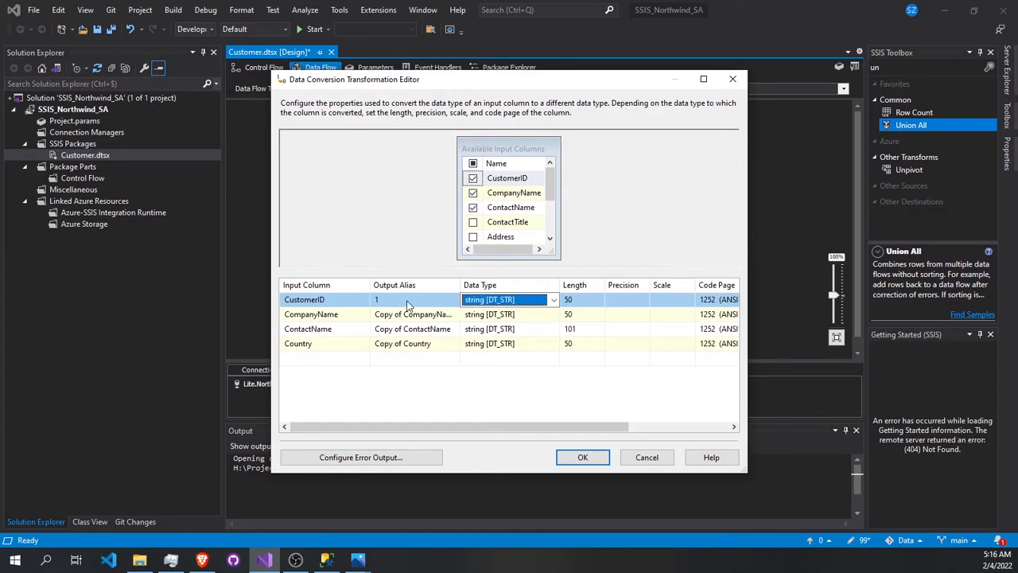
click(412, 312)
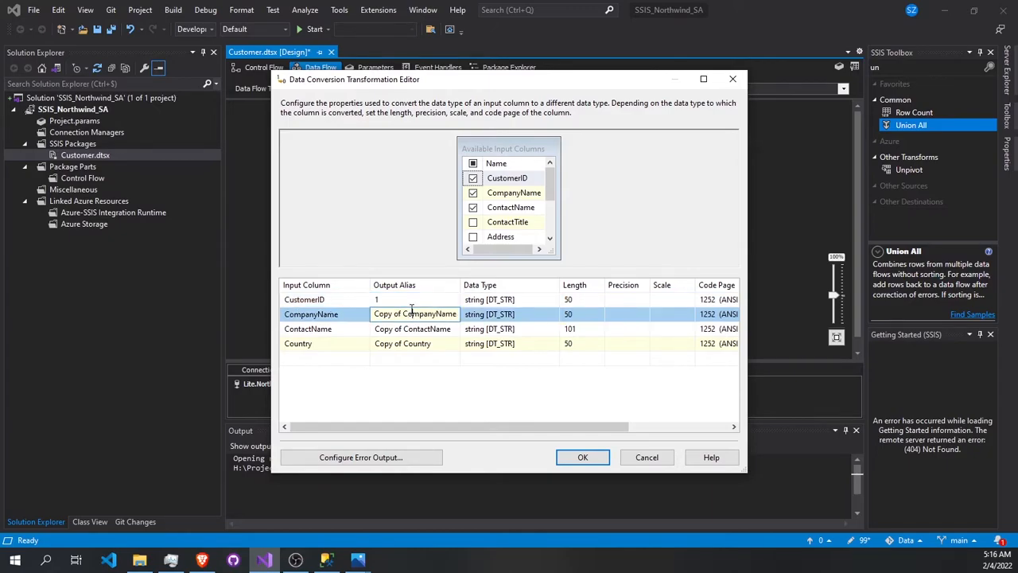
key(ctrl+a)
text(2)
key(Tab)
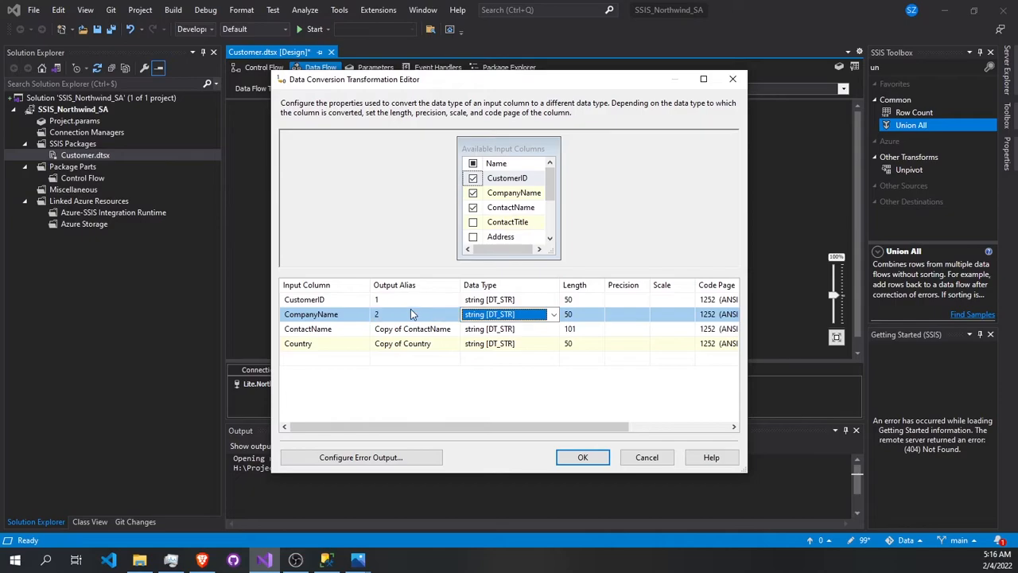
- Set the output alias of ContactName to 3 and of Country to 4, and accept Data Conversion 1
click(408, 330)
key(ctrl+a)
text(3)
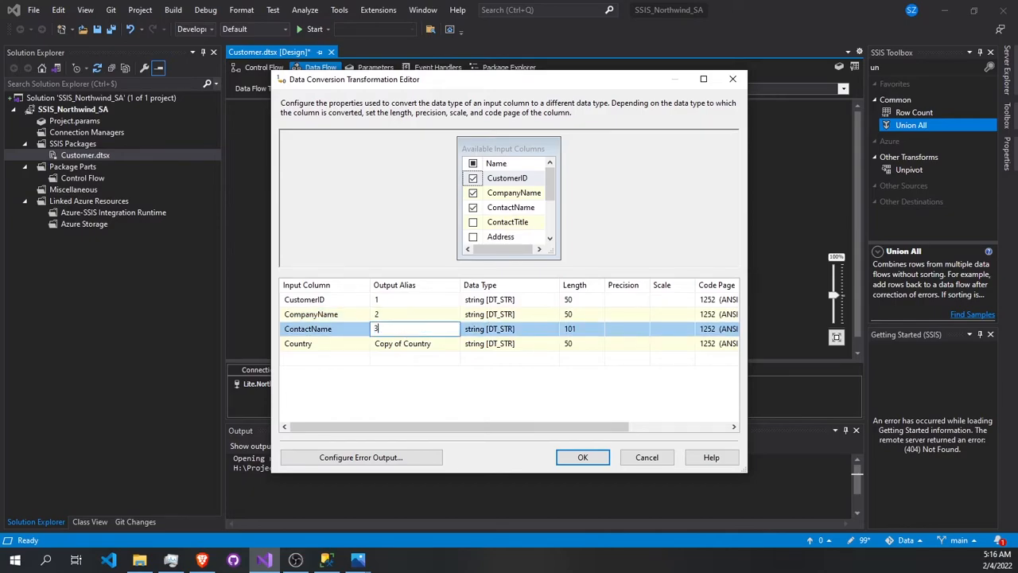
click(412, 346)
key(ctrl+a)
text(4)
click(580, 457)
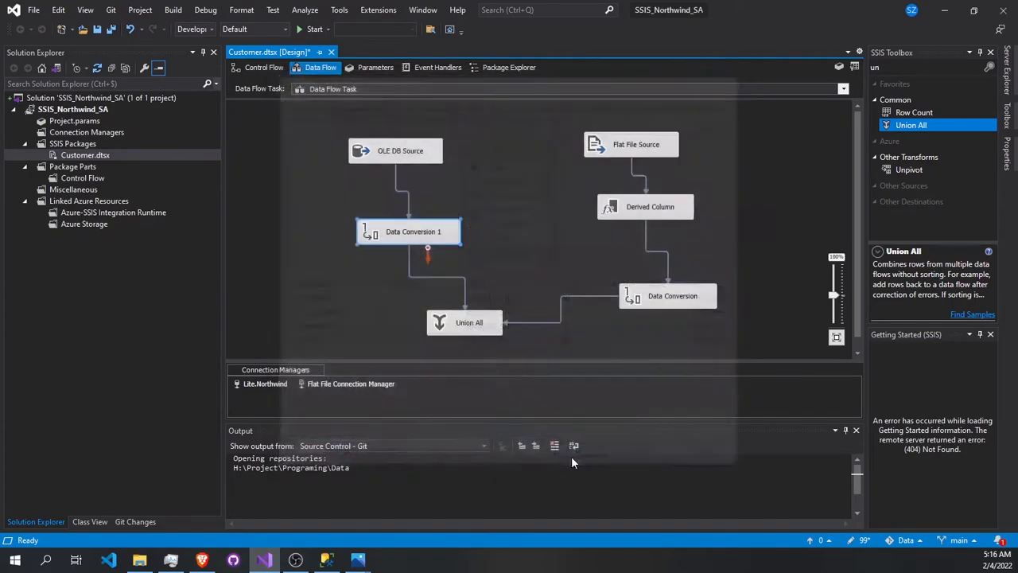
- Check how the renamed Data Conversion 1 aliases are mapped in the Union All, and accept it
click(471, 328)
double_click(471, 327)
scroll(592, 418, down, 1)
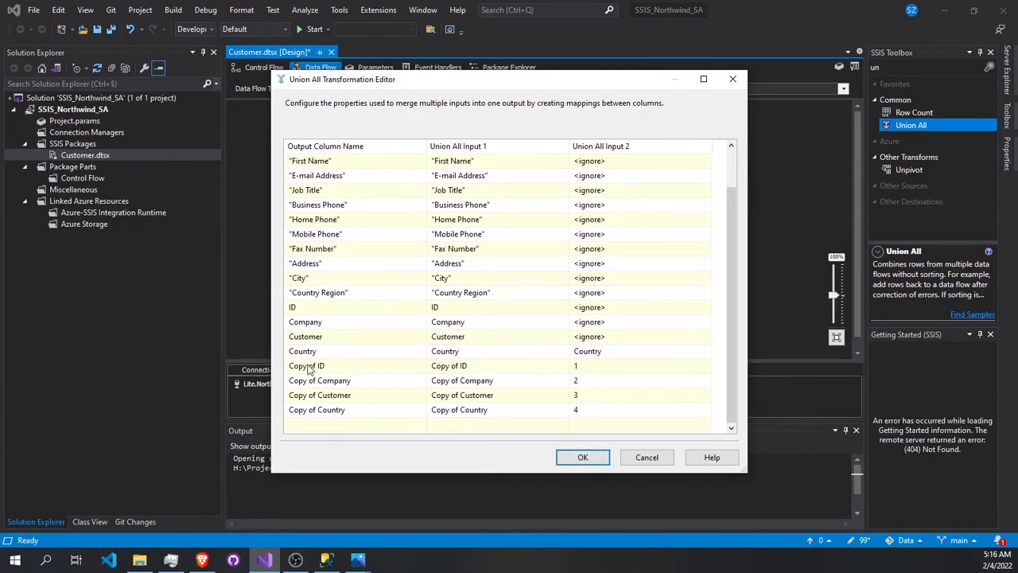
click(584, 456)
- In the flat file branch's Data Conversion, sort the rows by output alias in descending order and set the ID alias to 1
click(669, 298)
double_click(668, 297)
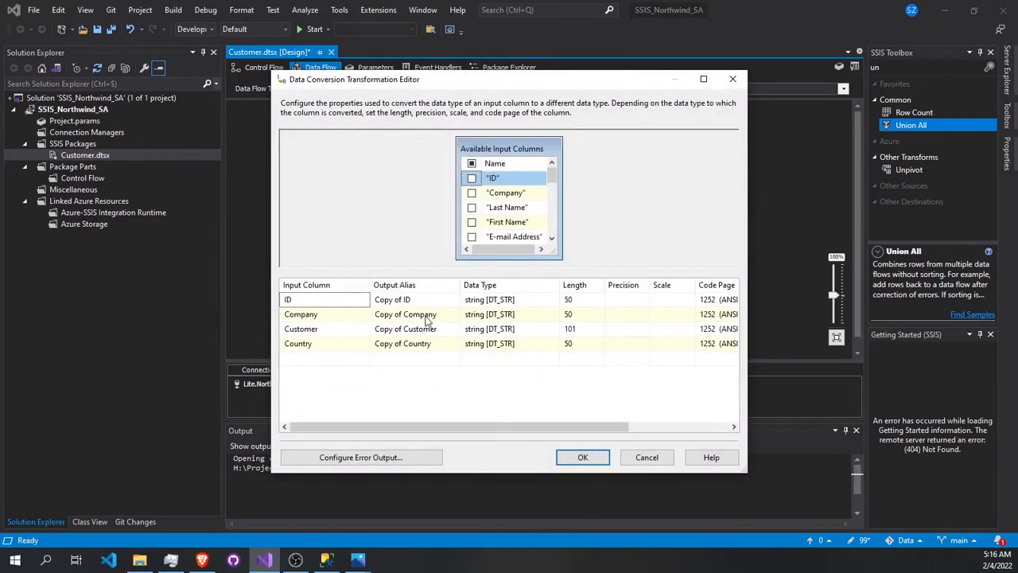
click(407, 286)
click(402, 285)
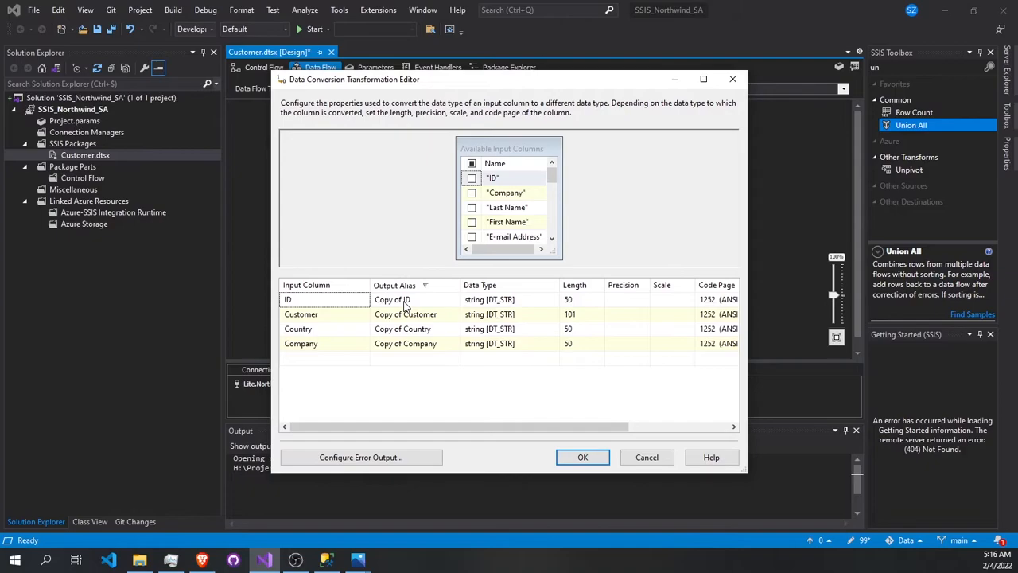
click(405, 299)
key(ctrl+a)
text(1)
key(Tab)
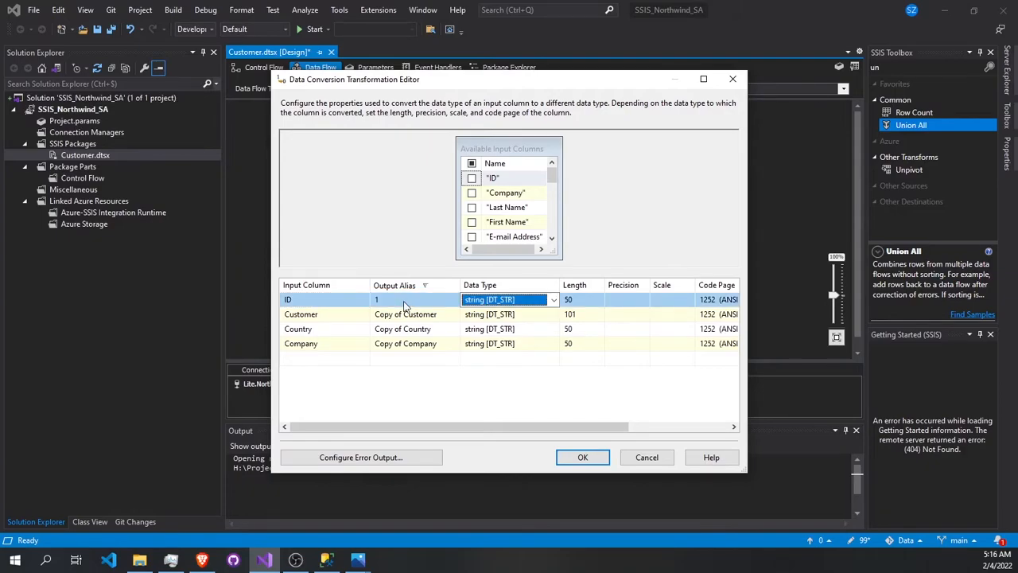
- Set the output alias of Customer to 2, Country to 3 and Company to 4, and accept the flat file branch's Data Conversion
click(412, 314)
key(ctrl+a)
text(2)
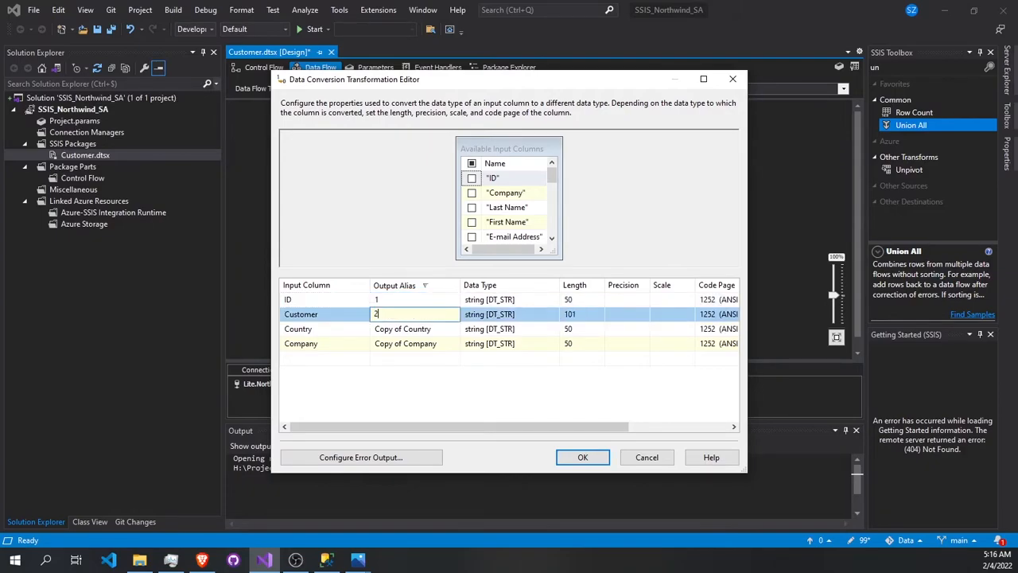
click(410, 333)
key(ctrl+a)
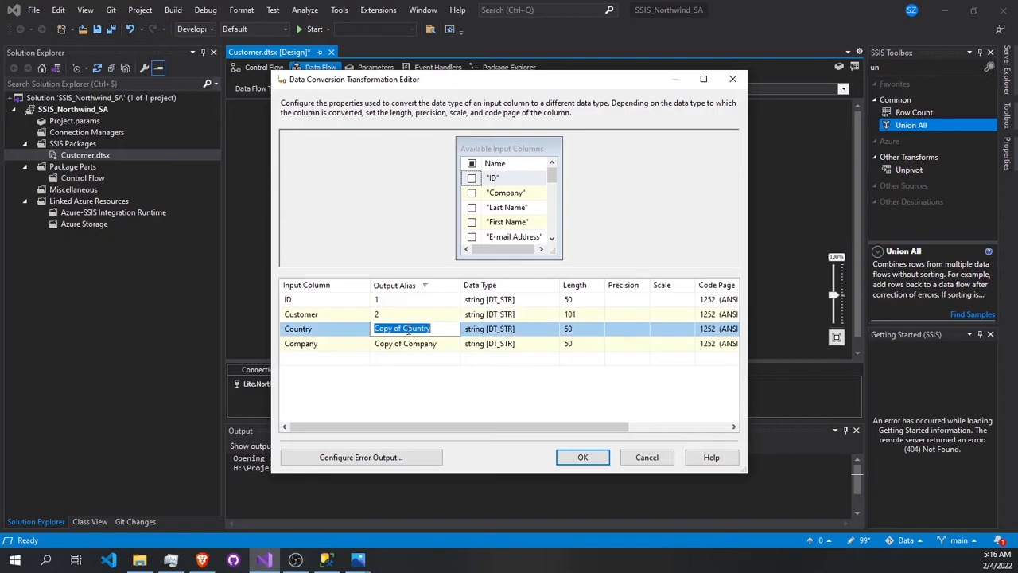
text(3)
key(Tab)
click(406, 345)
key(ctrl+a)
text(4)
click(583, 456)
- Check how the numbered aliases of both inputs are paired in the Union All, and accept it
double_click(447, 320)
scroll(448, 373, down, 1)
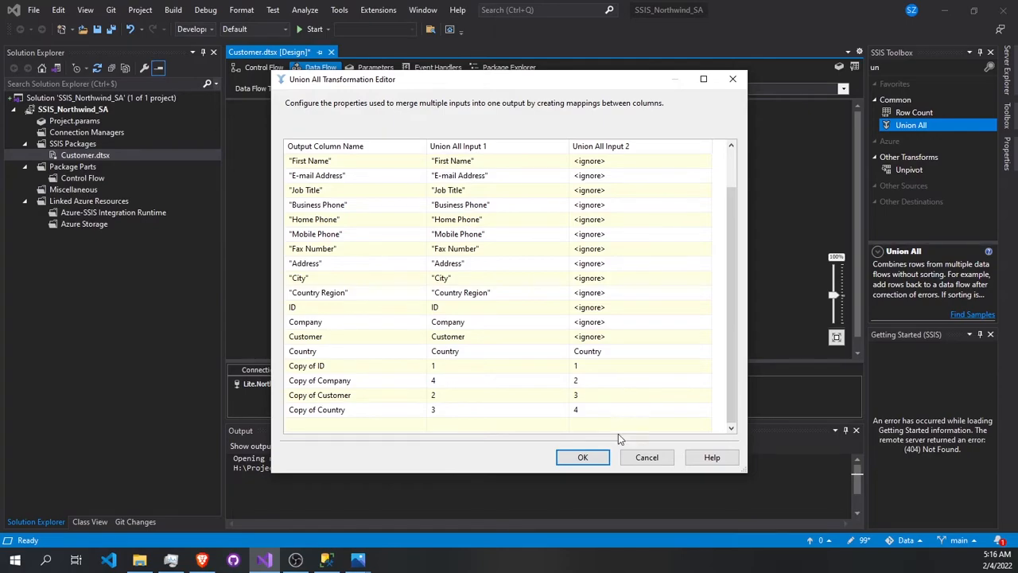
click(585, 457)
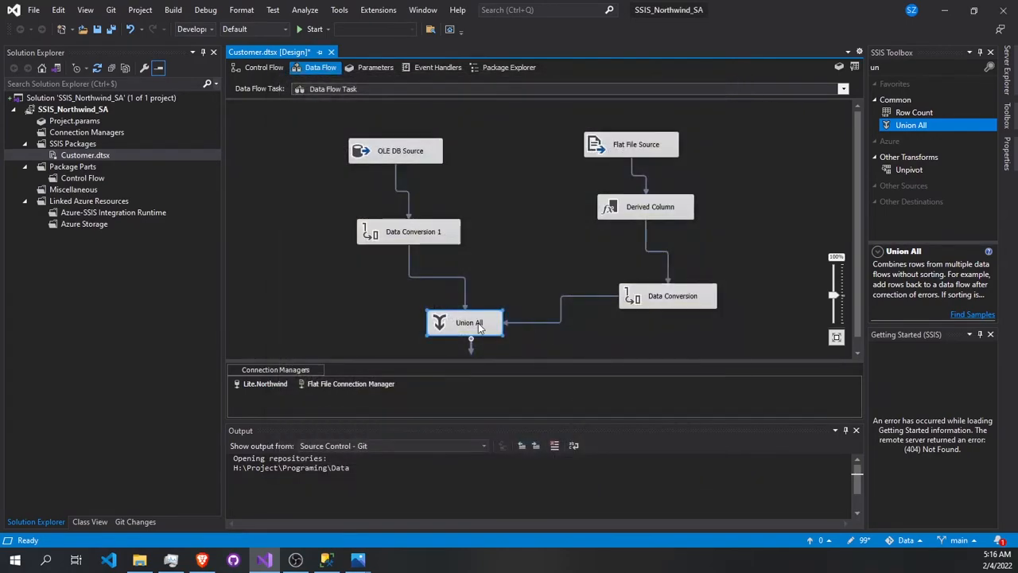
- Review the flat file branch's Data Conversion sorted by output alias, and compare its numbering with the Union All mappings without changing them
double_click(676, 306)
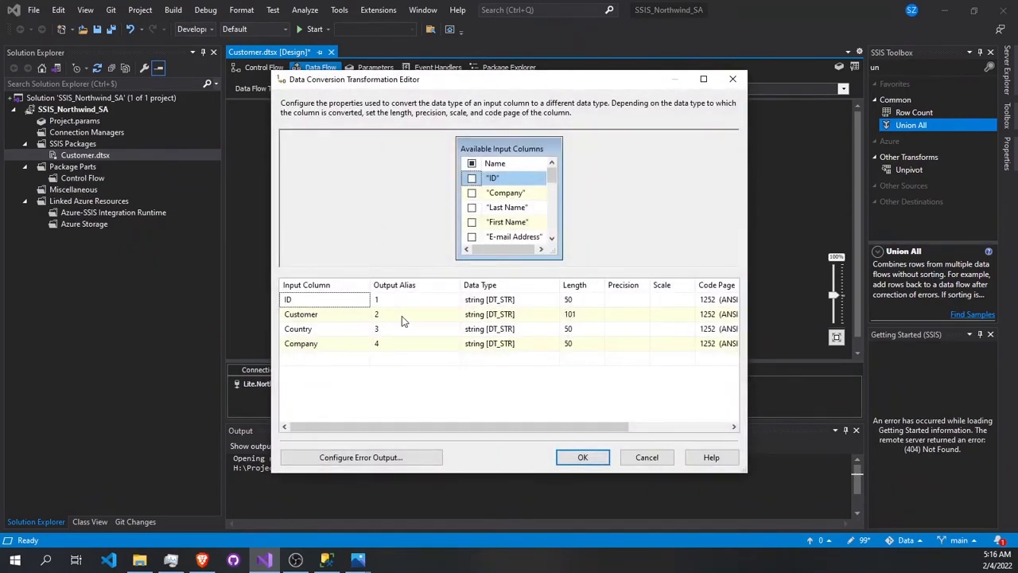
click(409, 286)
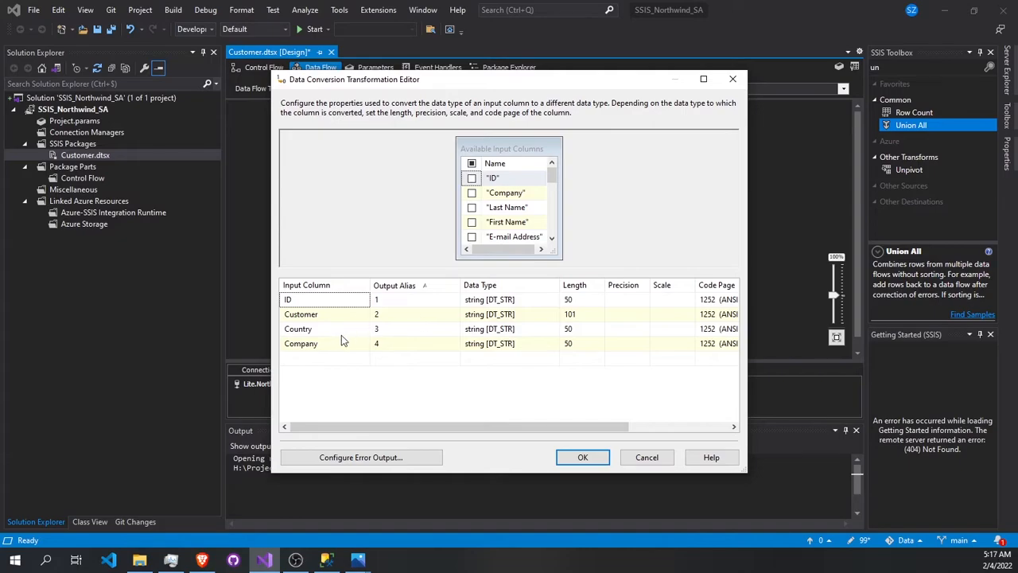
click(584, 455)
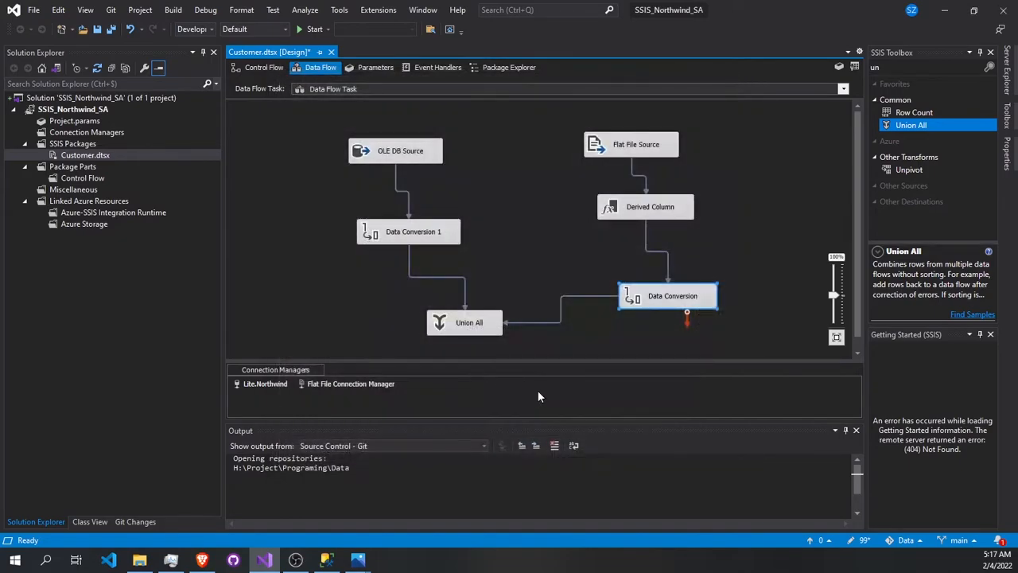
double_click(477, 330)
scroll(509, 357, down, 1)
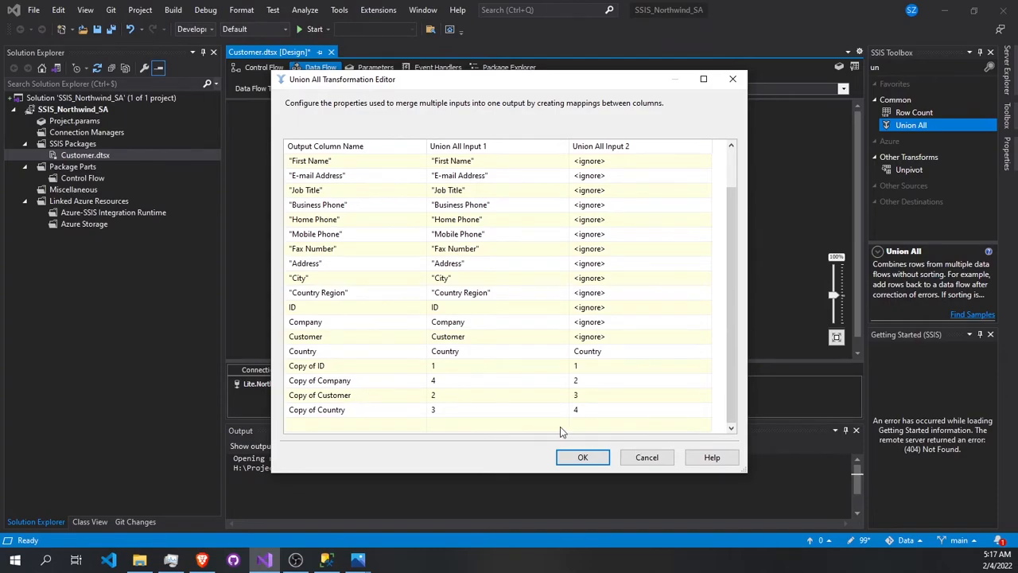
click(644, 457)
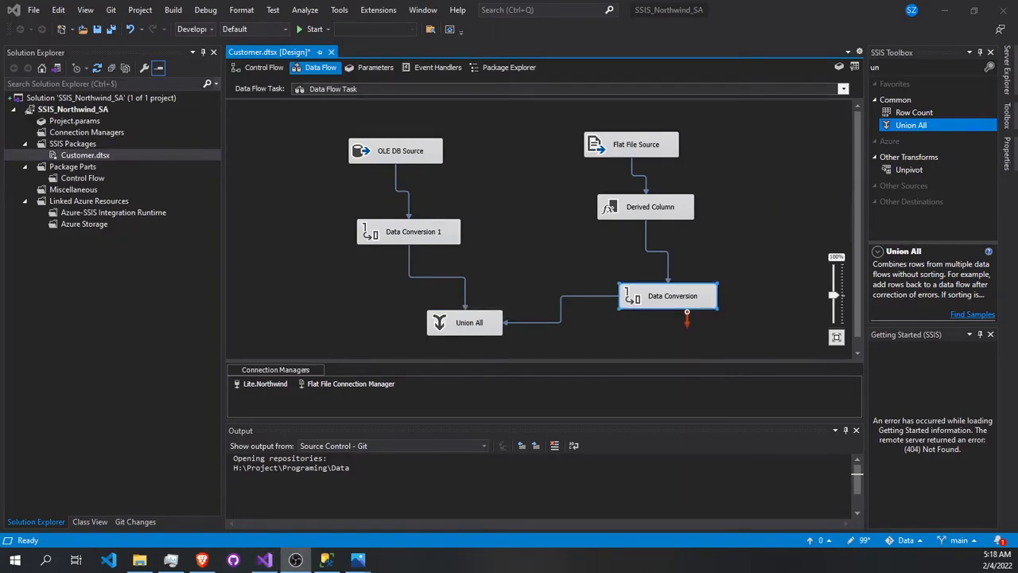
- Check the C_ output aliases in Data Conversion 1 and their pairing with the flat file columns in the Union All, accepting both editors
double_click(412, 231)
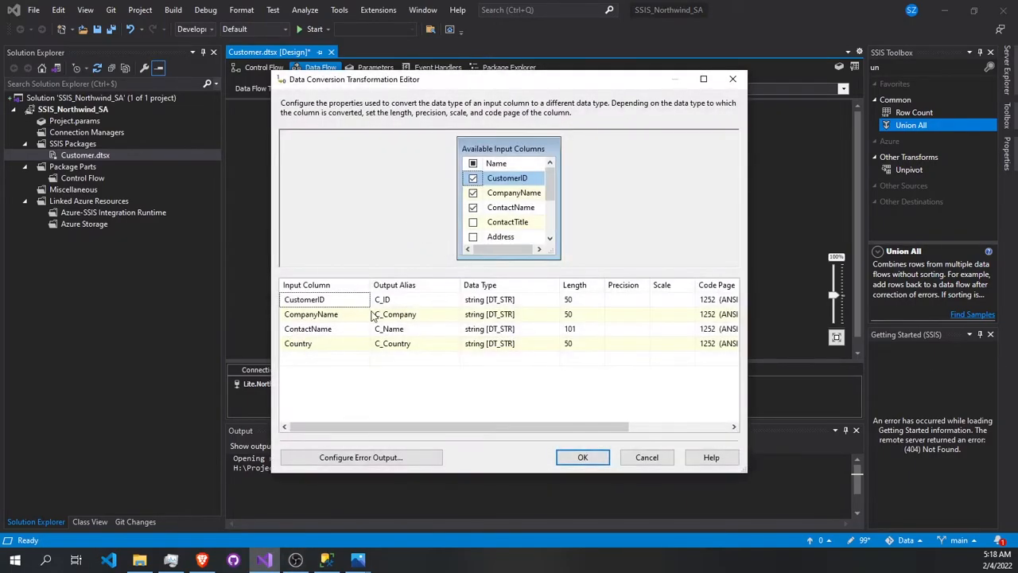
click(582, 456)
click(463, 327)
double_click(463, 324)
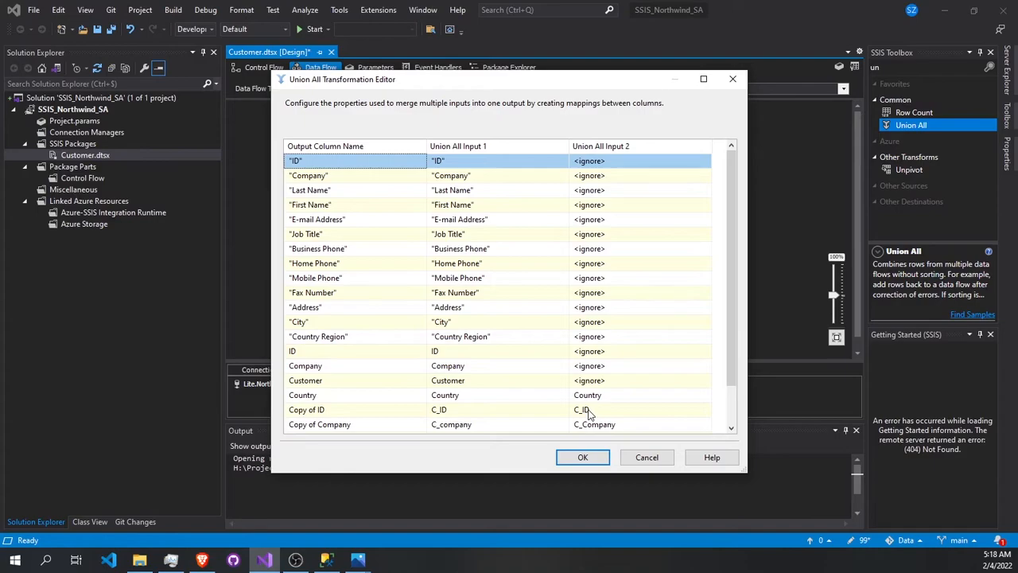
scroll(589, 412, down, 1)
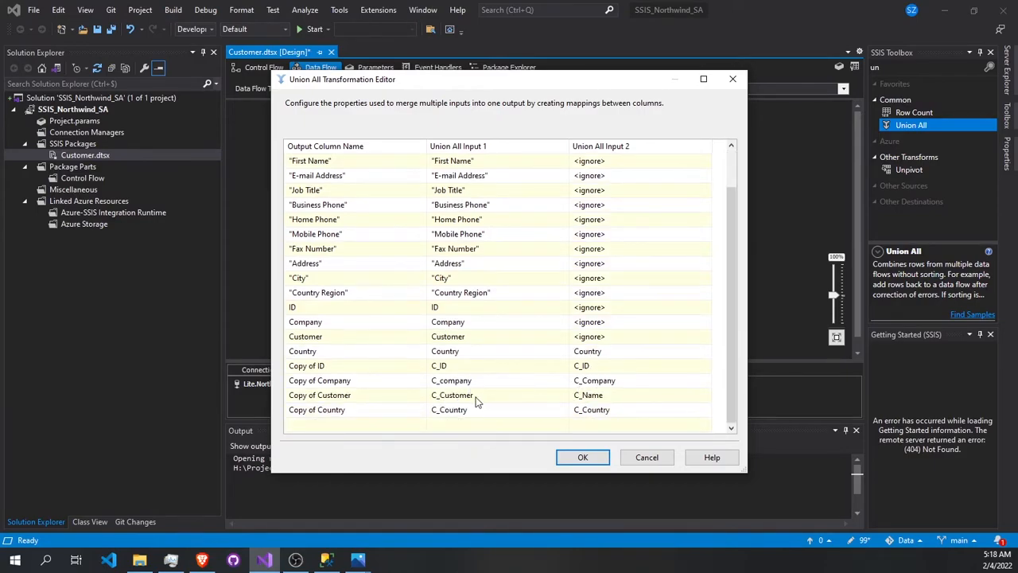
click(479, 401)
click(583, 457)
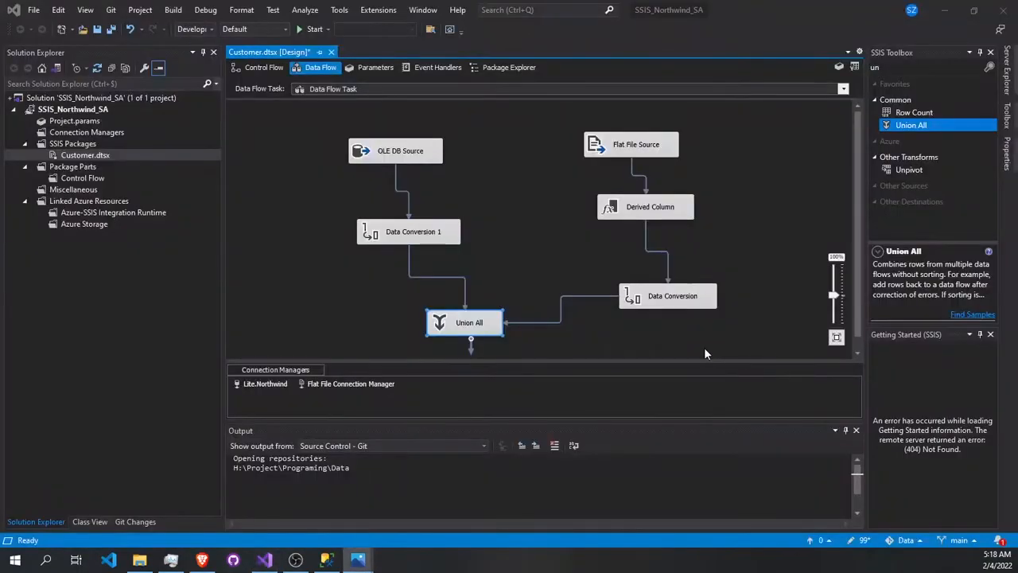
scroll(696, 340, down, 1)
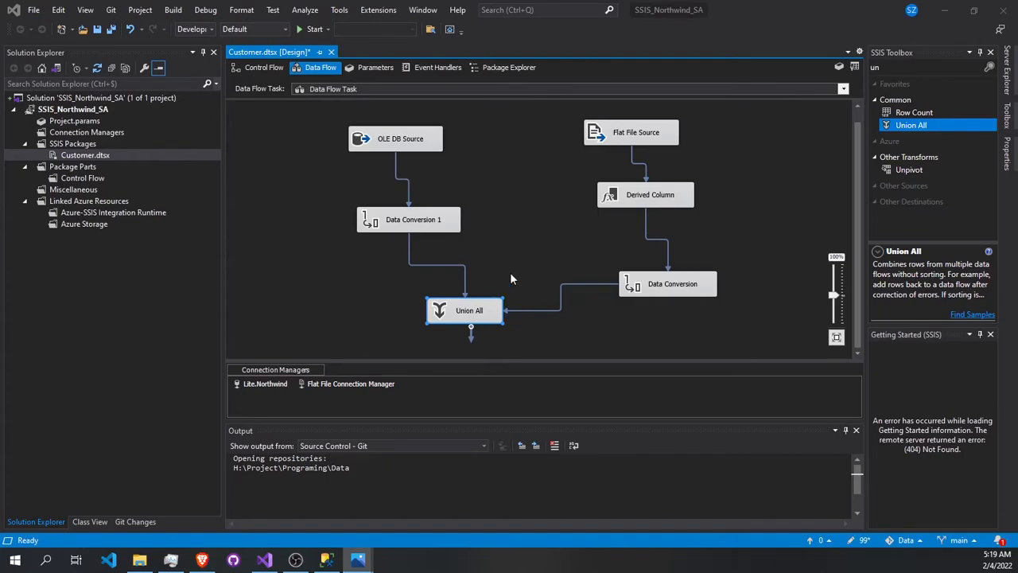
- Add an Aggregate transformation to the data flow and connect the Union All output to it
click(895, 70)
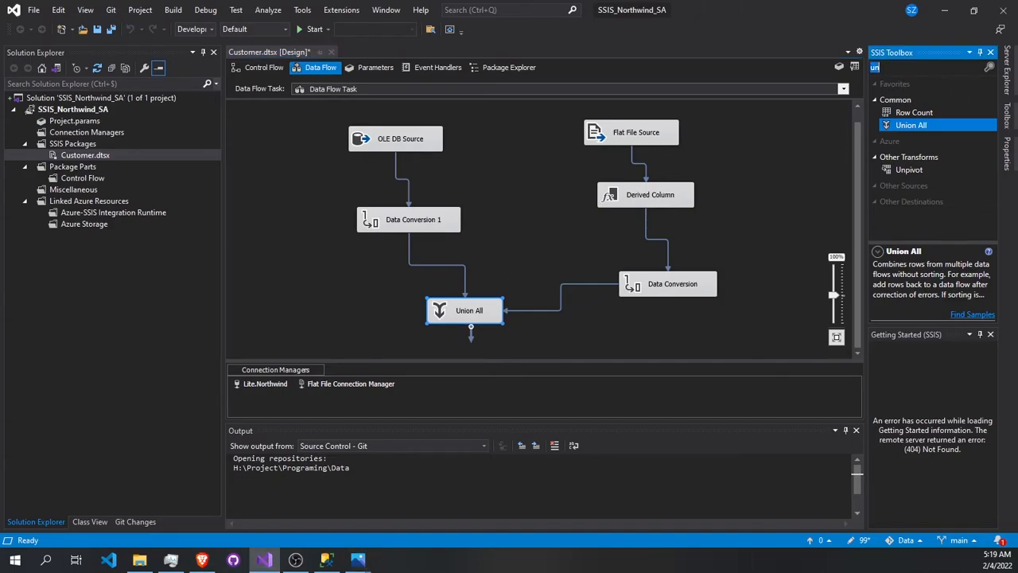
text(agg)
drag(922, 116, 326, 324)
click(462, 307)
drag(471, 333, 375, 317)
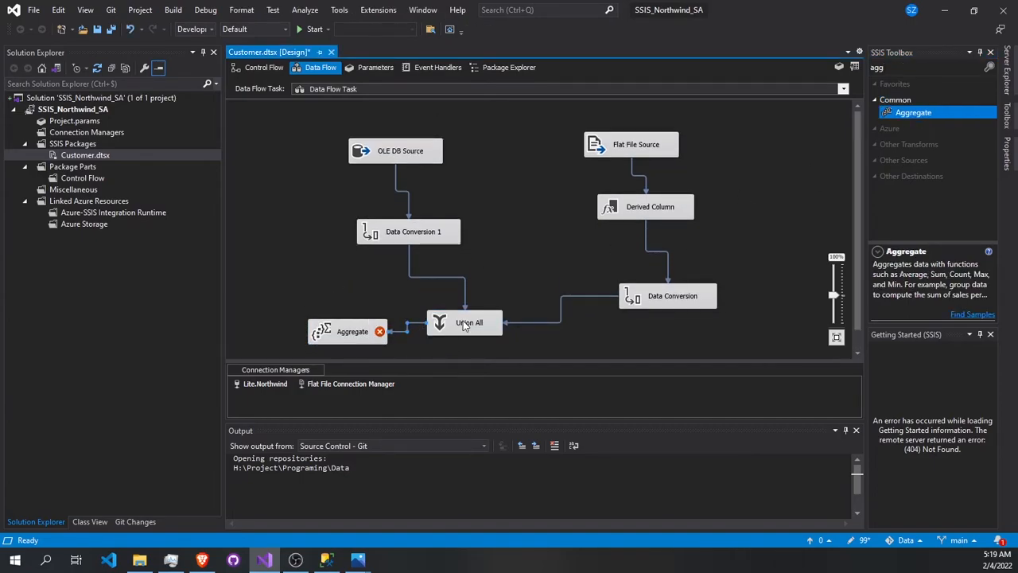
- Configure the Aggregate to group by Copy of ID, Copy of Company, Copy of Customer and Copy of Country, and count all rows with (*)
click(354, 335)
double_click(354, 336)
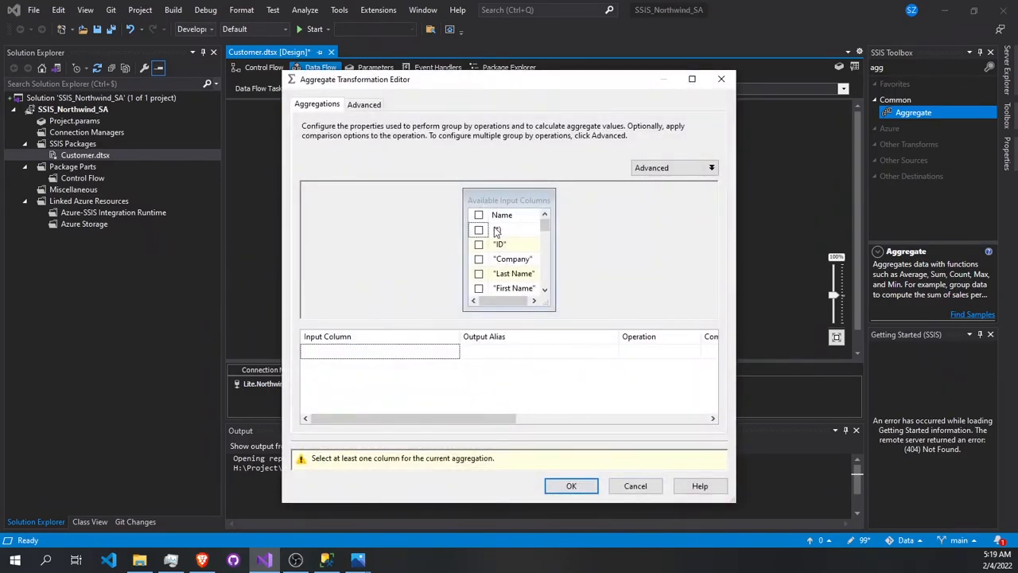
scroll(484, 259, down, 3)
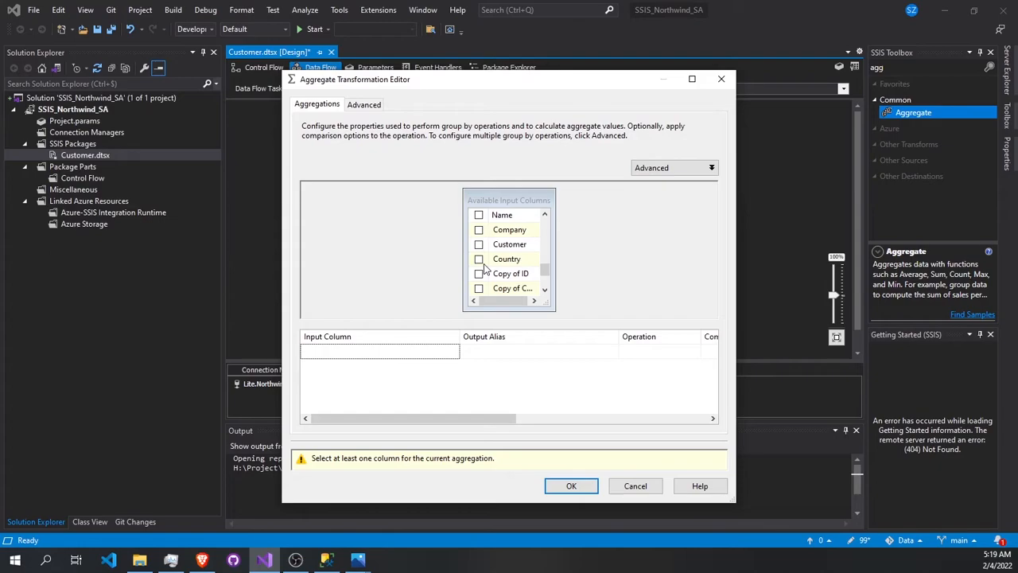
scroll(484, 270, down, 2)
scroll(484, 271, up, 5)
scroll(483, 275, down, 3)
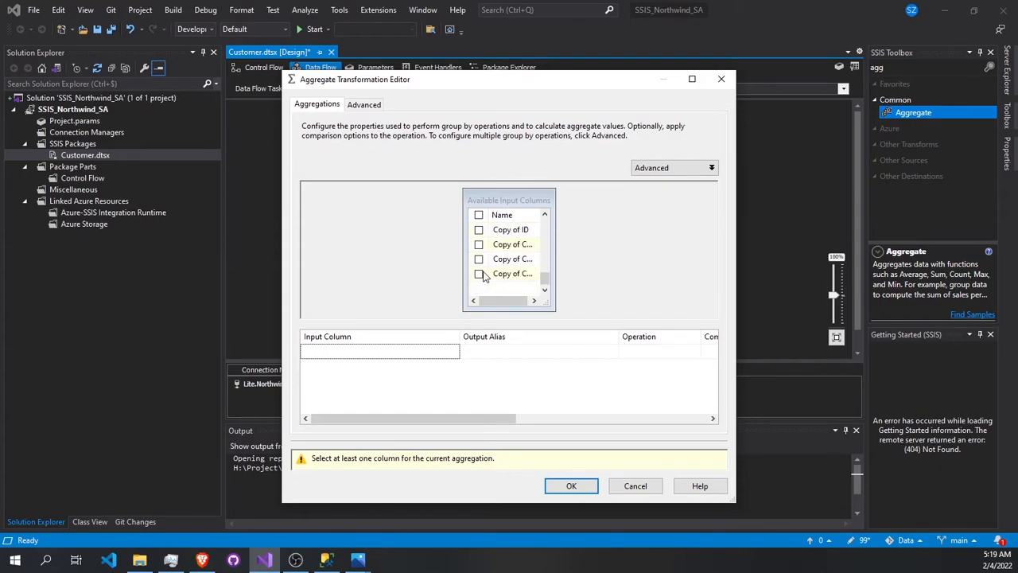
click(478, 230)
click(478, 244)
click(478, 258)
click(478, 273)
scroll(481, 275, up, 4)
click(478, 230)
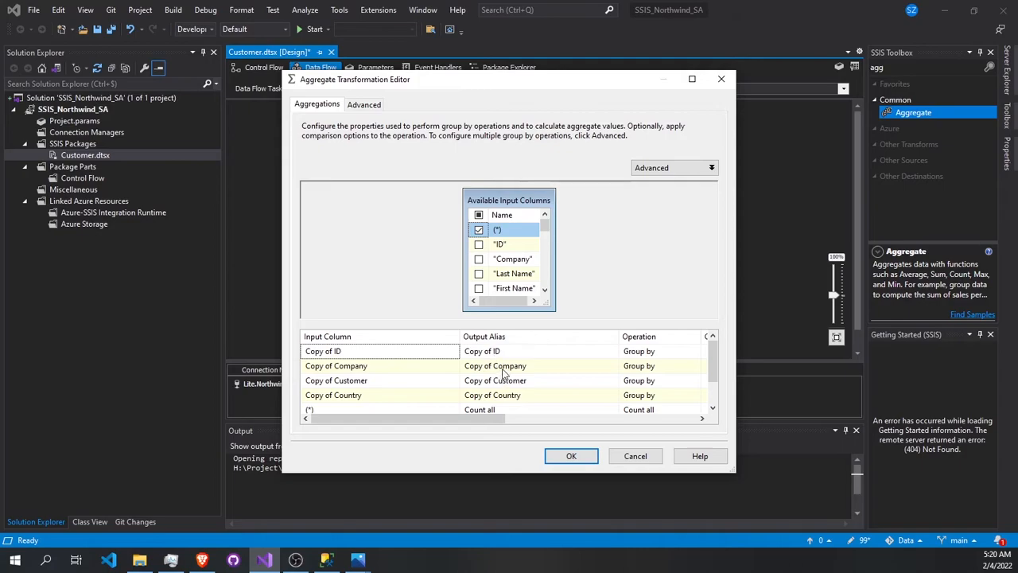
click(573, 455)
- Add a Conditional Split below the Aggregate and connect the Aggregate output to it
scroll(490, 296, down, 1)
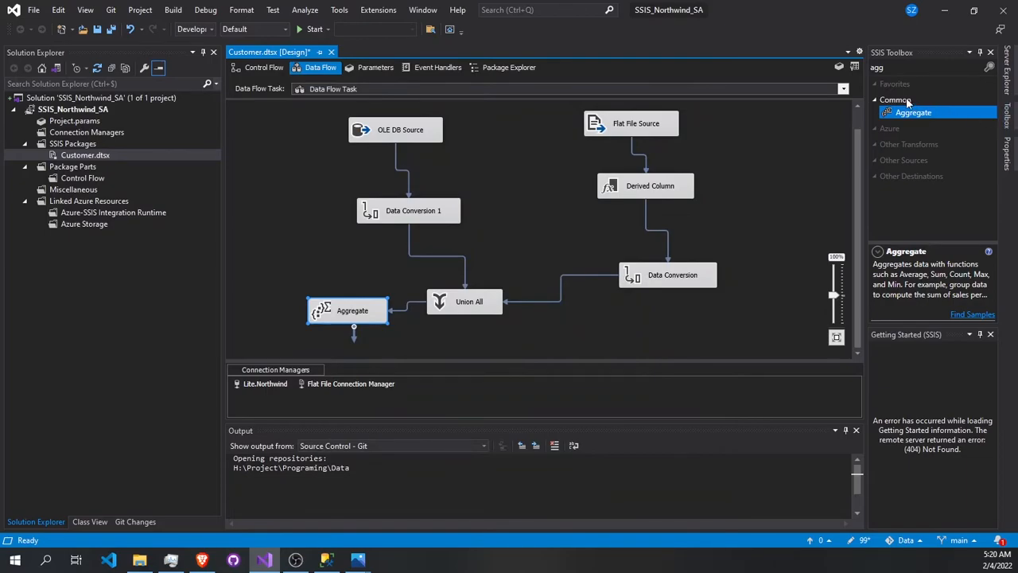
click(896, 71)
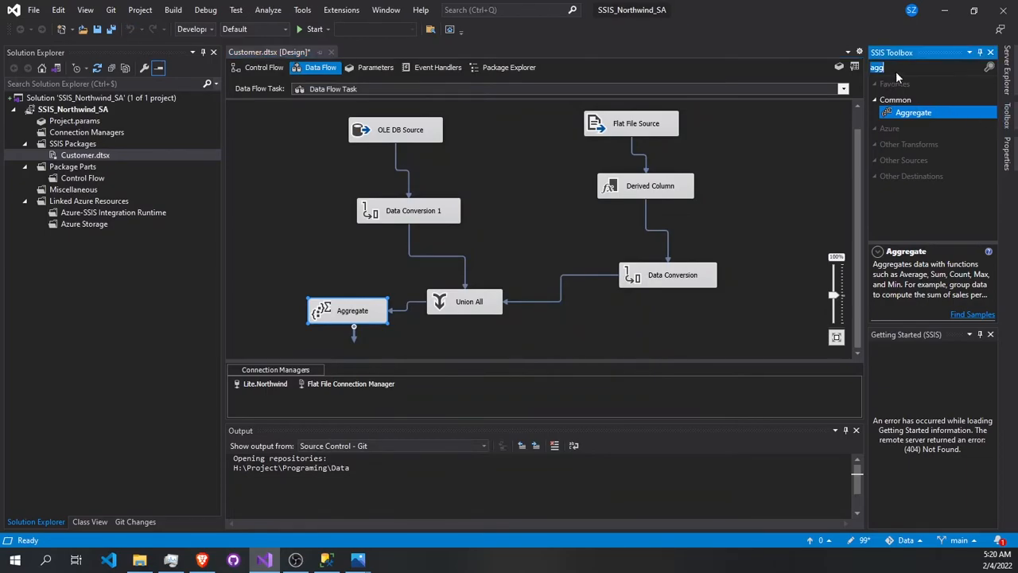
text(co)
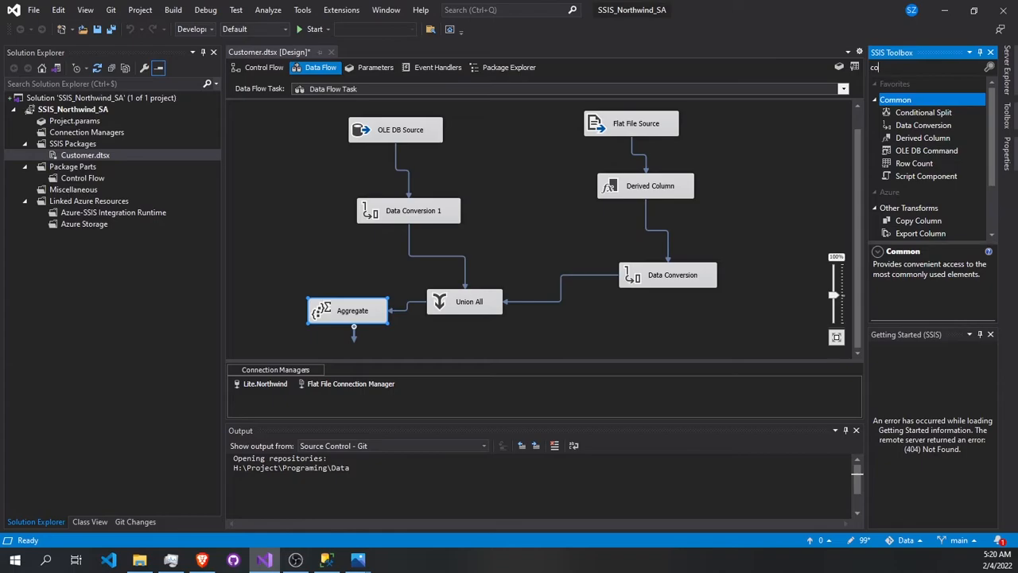
drag(921, 112, 256, 335)
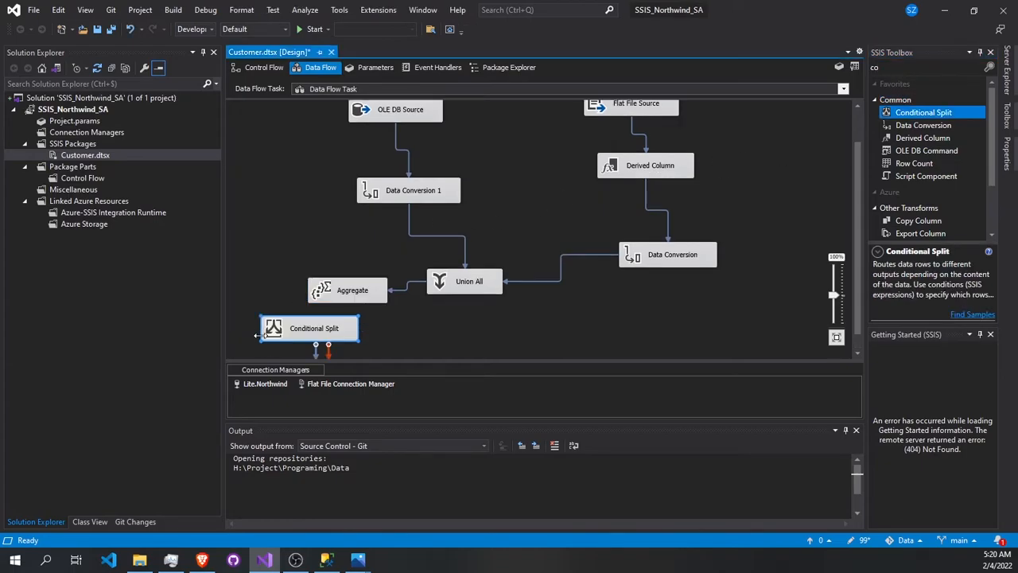
click(342, 296)
drag(354, 305, 339, 328)
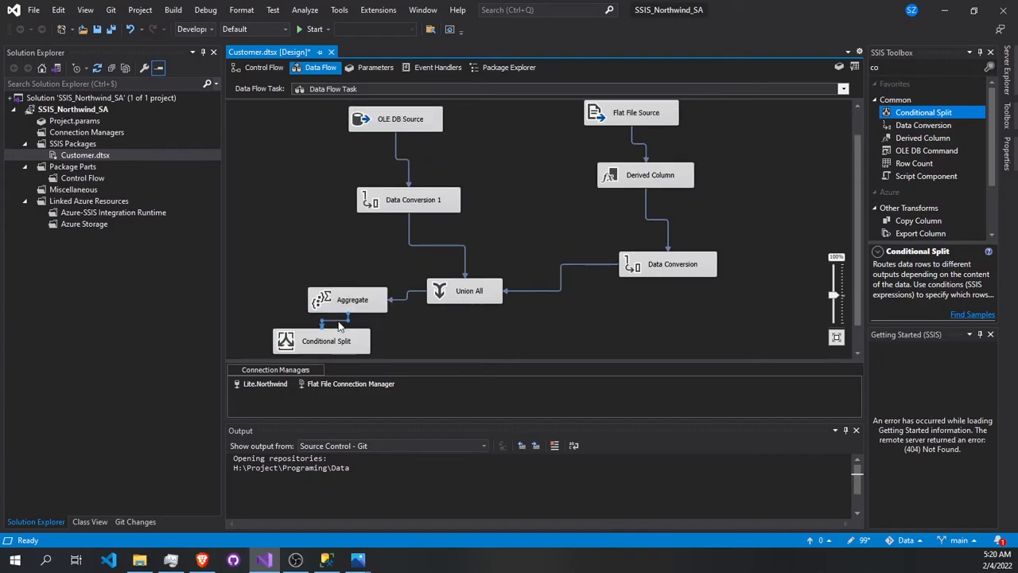
- Add output Case 1 to the Conditional Split with the condition [Count all], and try to accept it
double_click(338, 318)
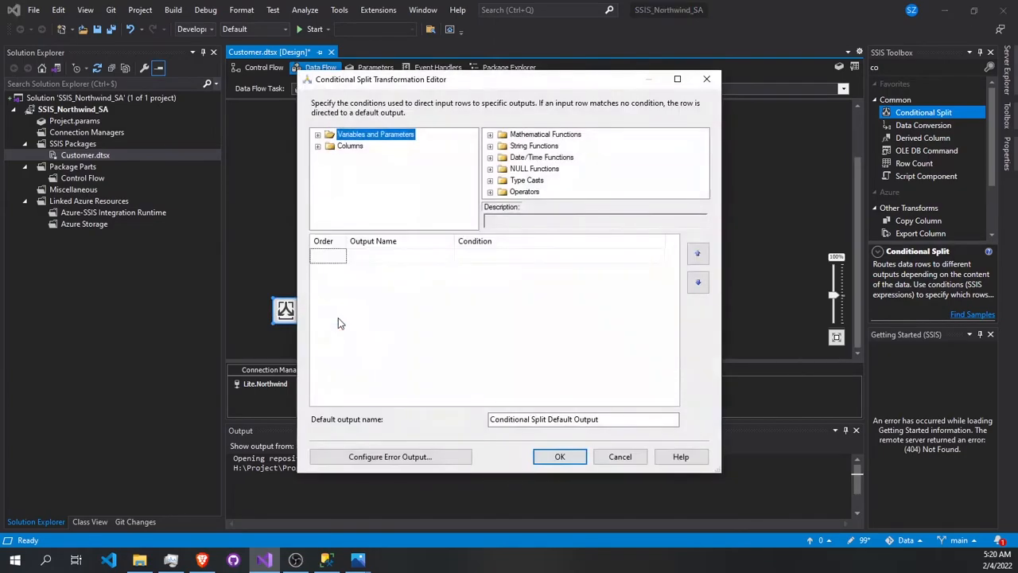
click(318, 148)
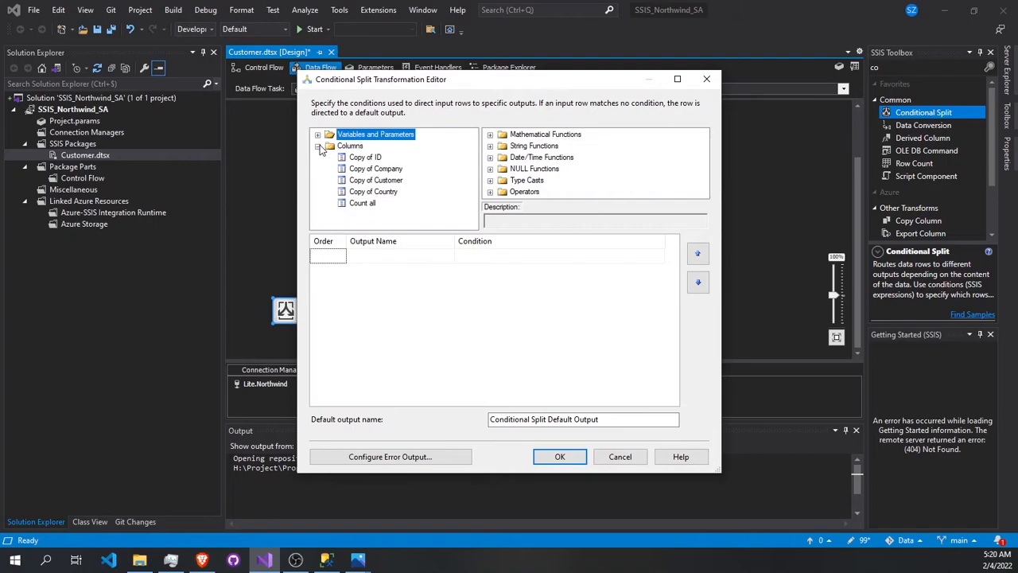
drag(362, 203, 323, 261)
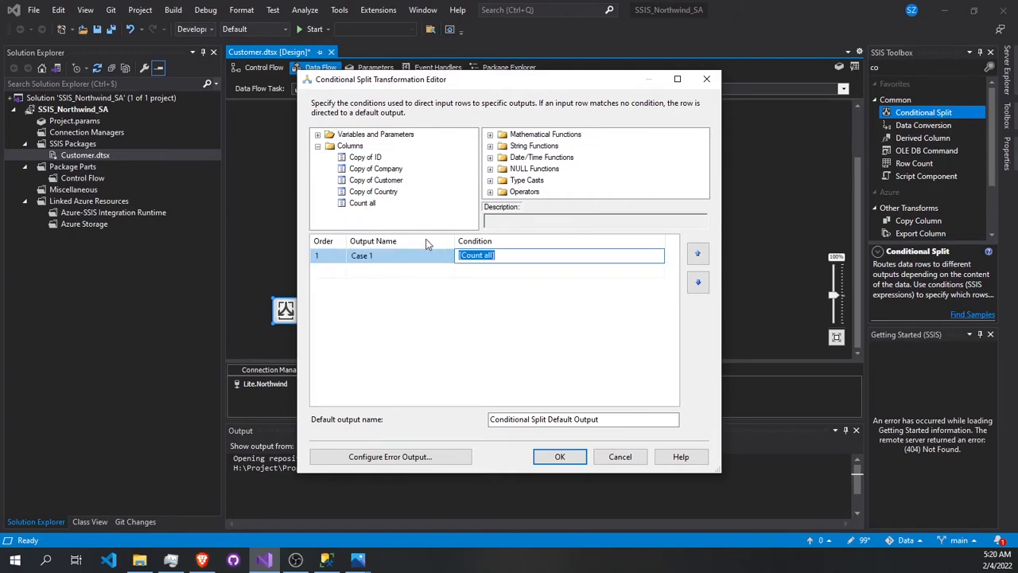
click(501, 256)
click(572, 420)
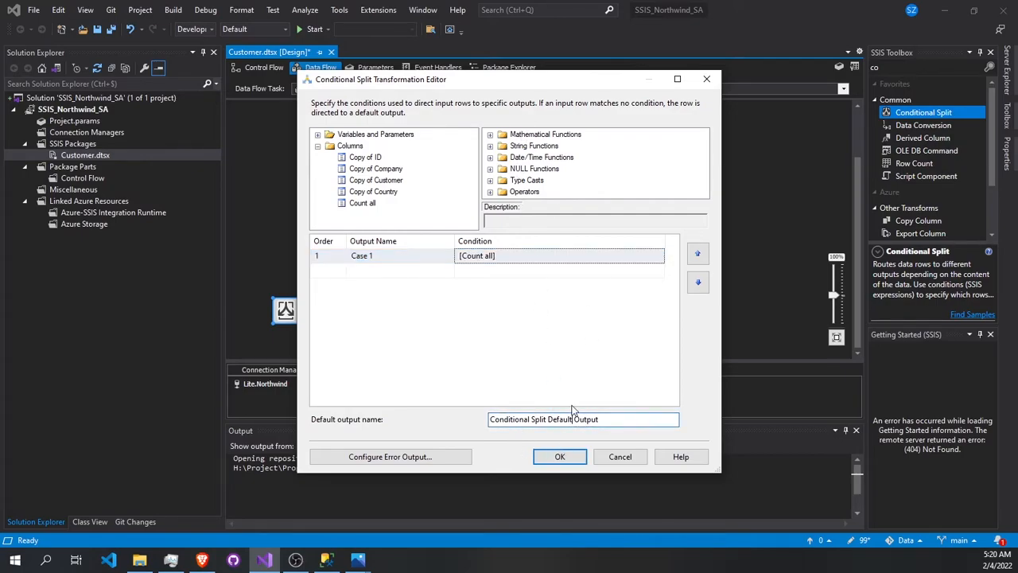
click(561, 457)
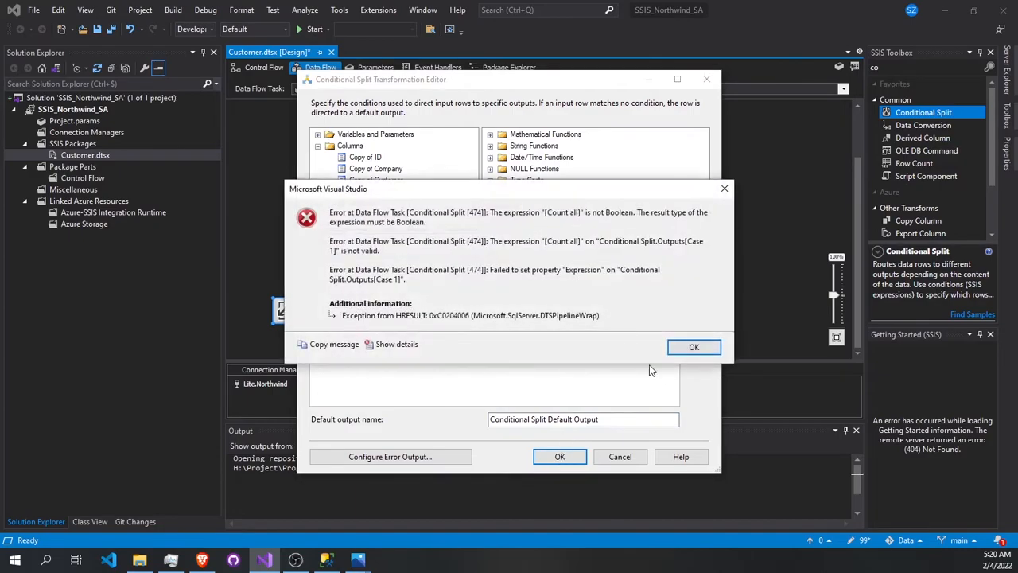
click(693, 348)
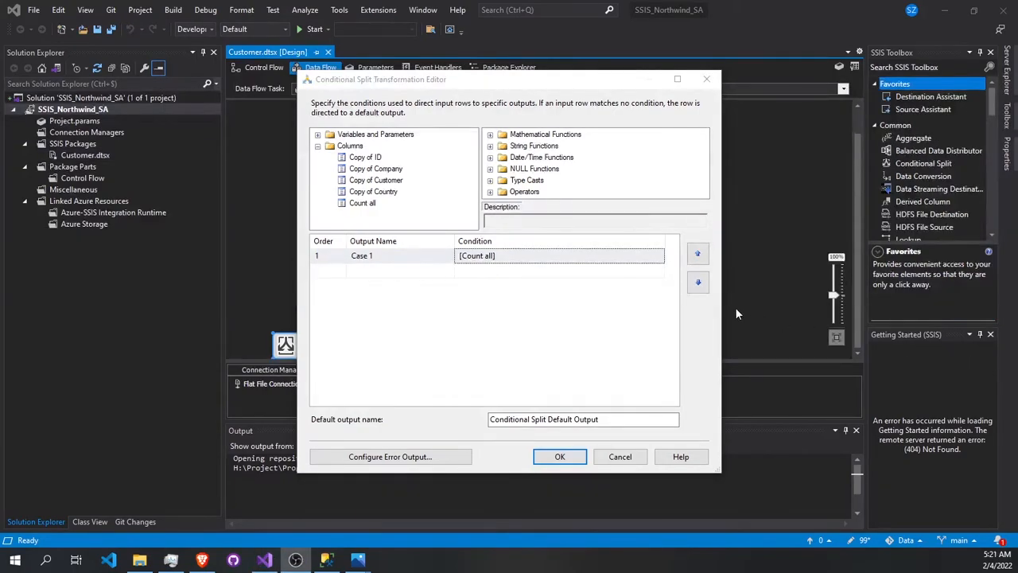
- Set the Case 1 condition to (DT_UI8)[Count all] == (DT_UI8)1 and accept the Conditional Split
click(593, 256)
key(ctrl+a)
text((DT_UI8)[Count all] == (DT_UI8)1)
click(541, 291)
click(569, 257)
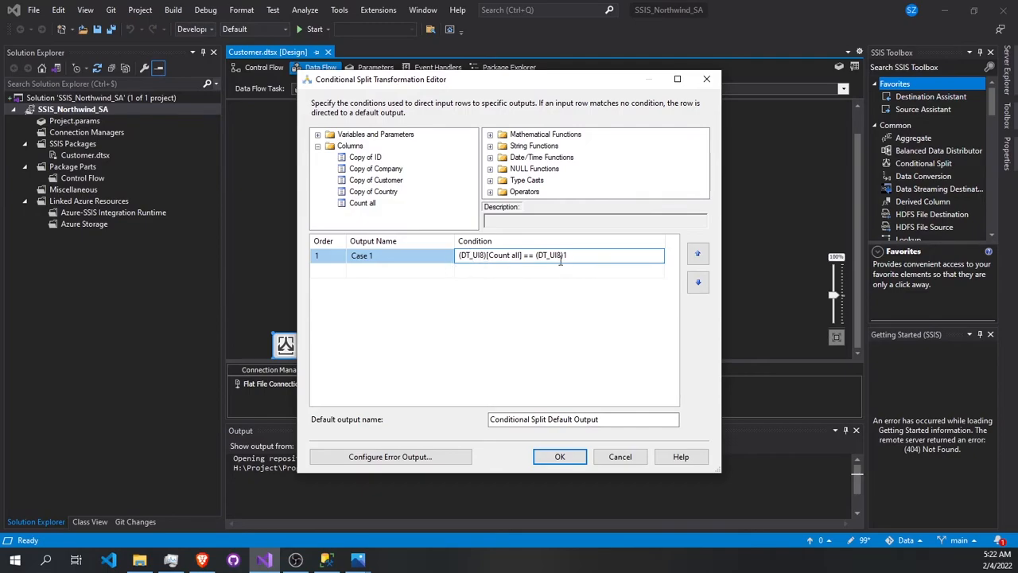
click(543, 458)
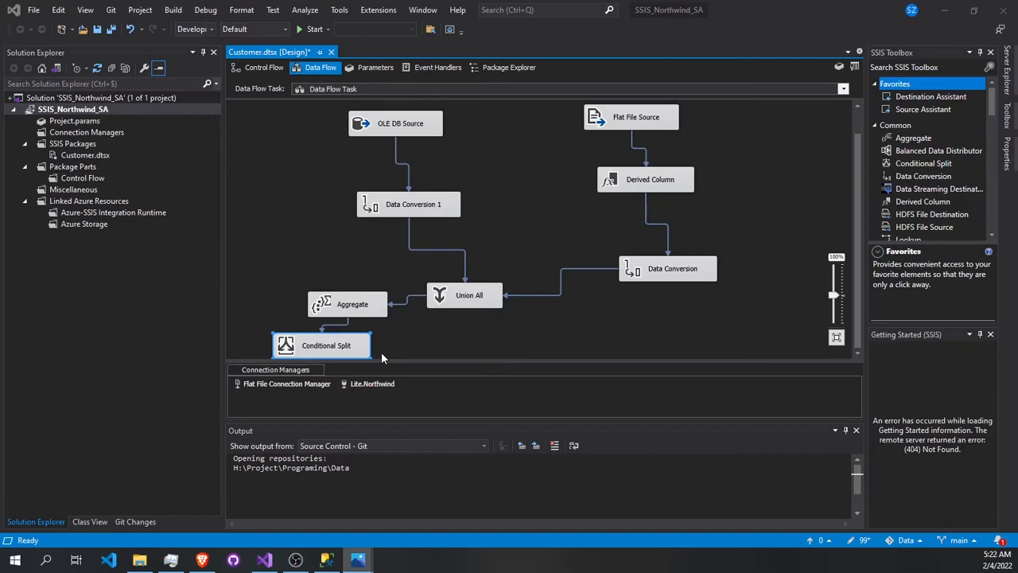
- Add an OLE DB Destination to the data flow, to the right of the Conditional Split
click(890, 70)
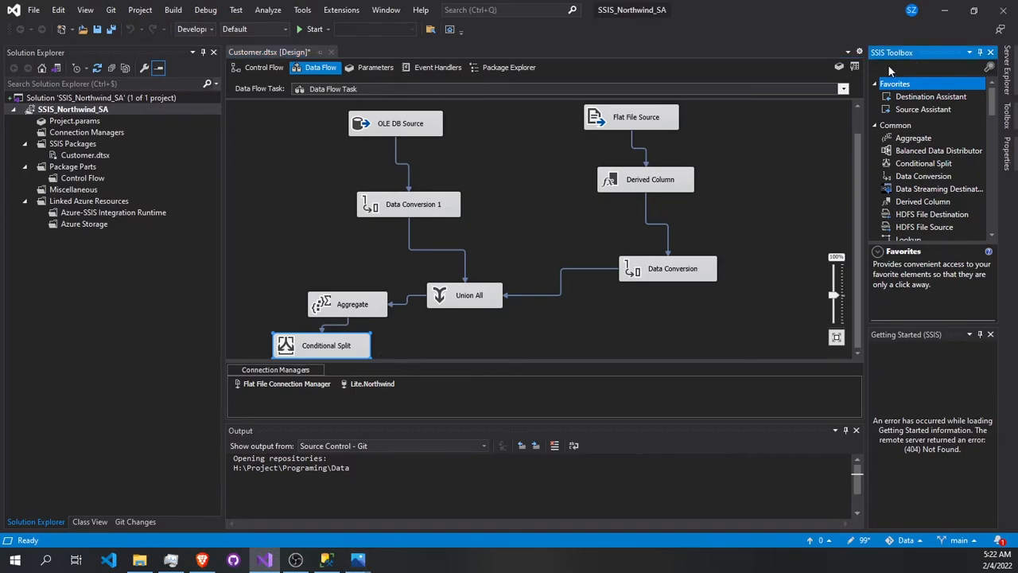
text(Ole)
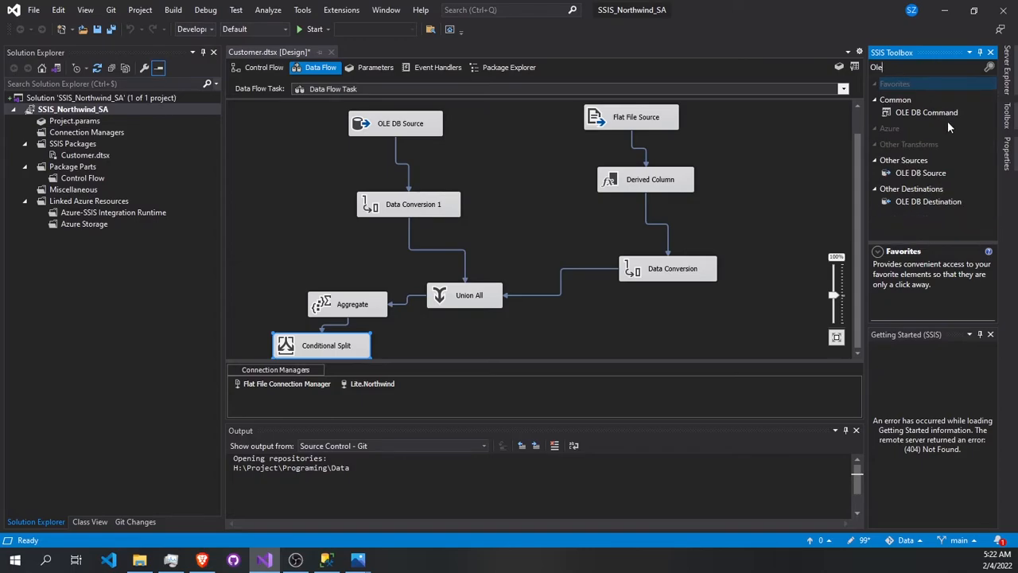
click(929, 202)
mouse_move(514, 338)
mouse_down()
mouse_move(525, 338)
mouse_move(501, 333)
mouse_up()
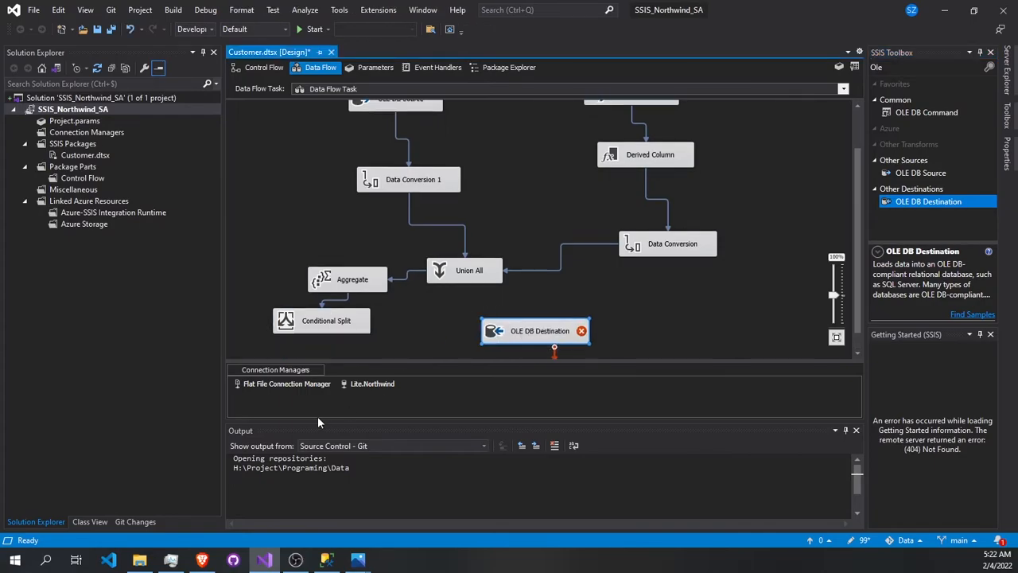
- Switch to SQL Server Management Studio and create a new database named Northwind_SSIS_SA on the LITE server
click(327, 559)
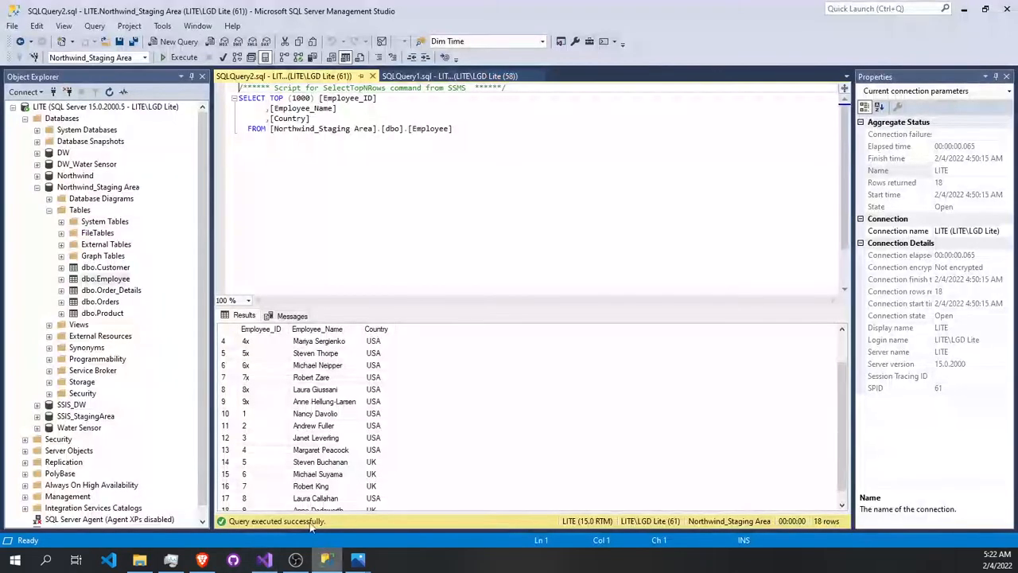
click(36, 188)
right_click(62, 118)
click(70, 124)
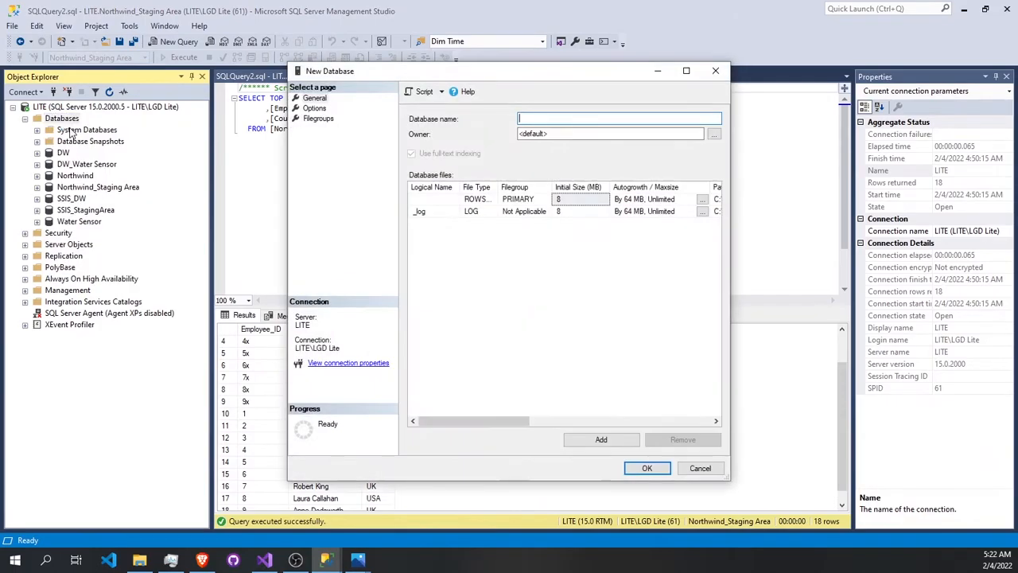
text(Northwind_SSIS)
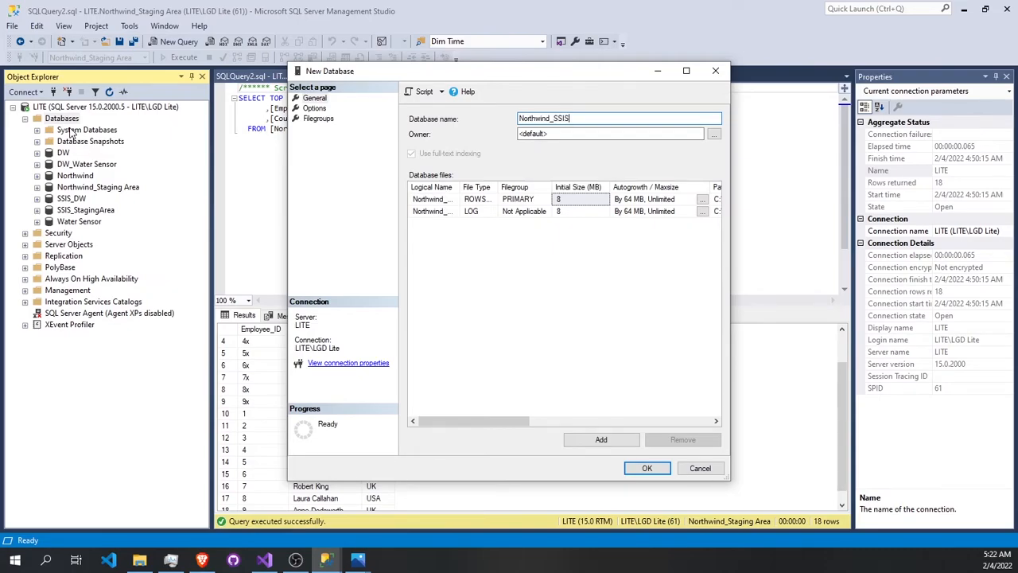
text(_SA)
click(633, 468)
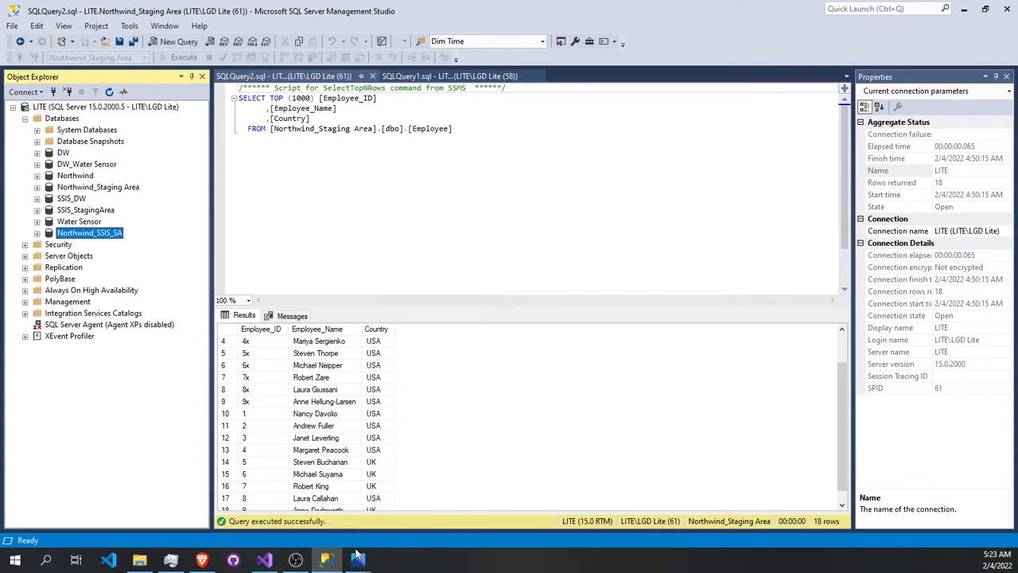
- Copy the new database's name, return to Visual Studio and start a new connection manager from the OLE DB Destination
click(107, 236)
key(ctrl+c)
click(266, 560)
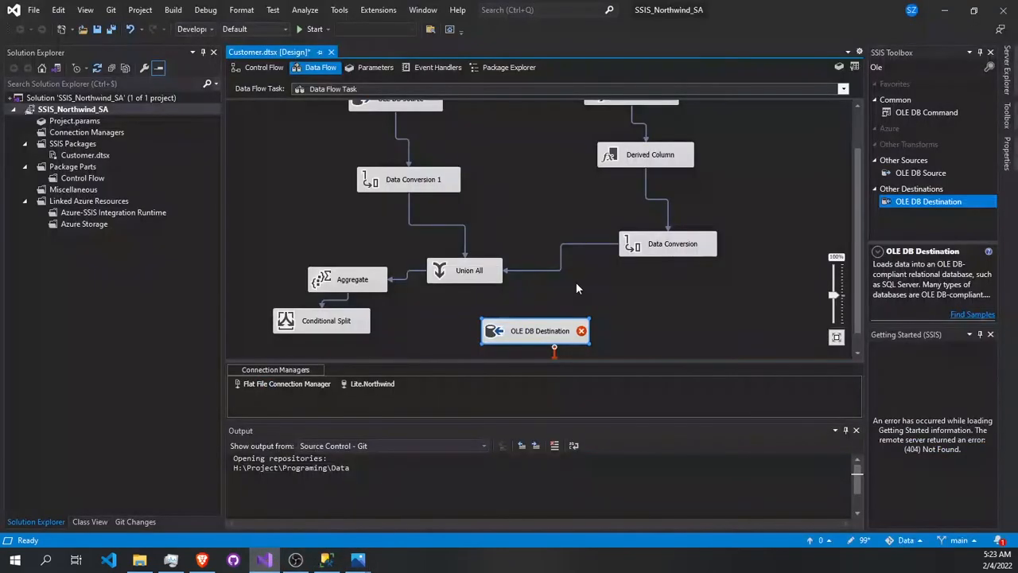
double_click(544, 334)
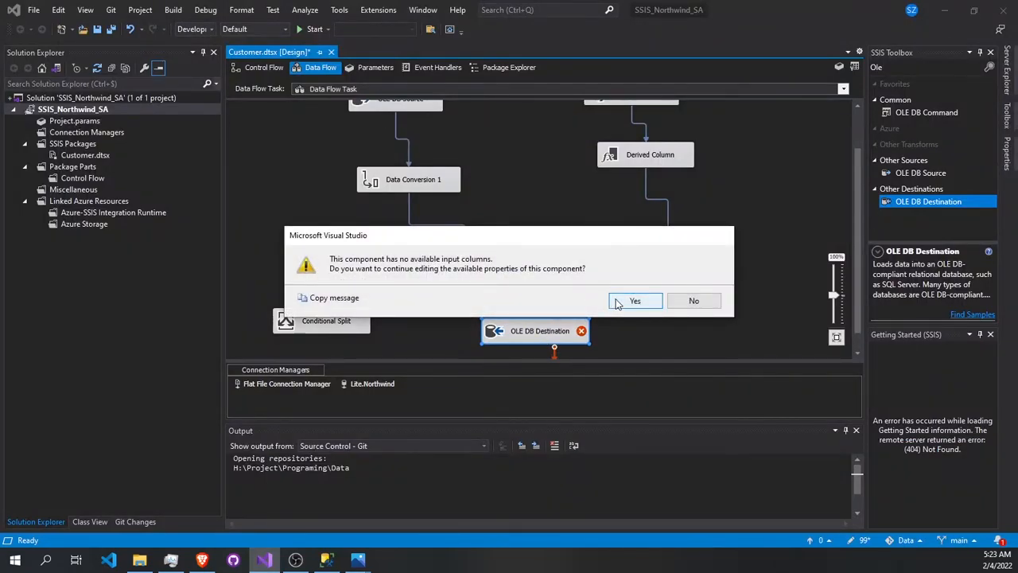
click(619, 303)
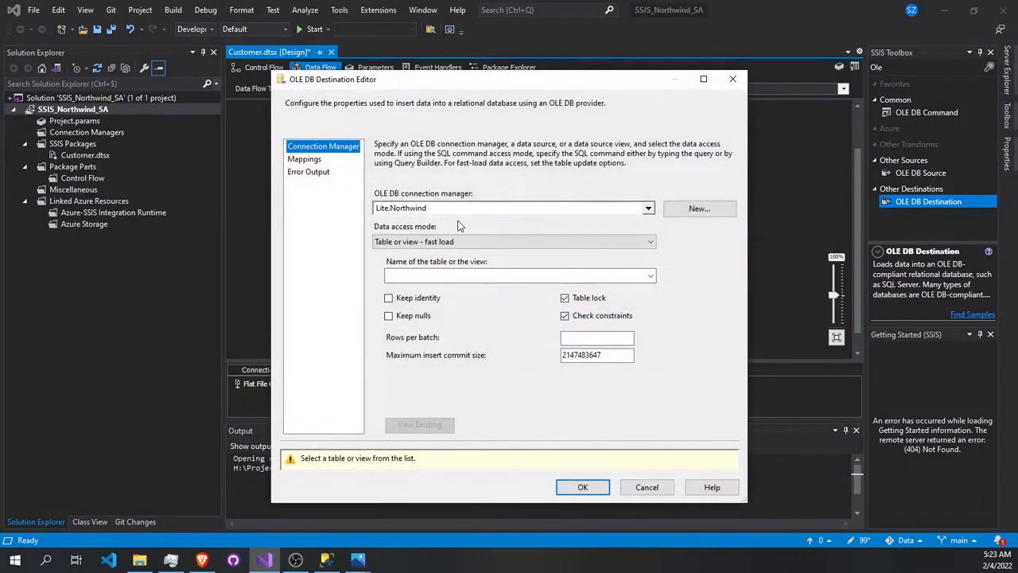
click(700, 209)
click(567, 395)
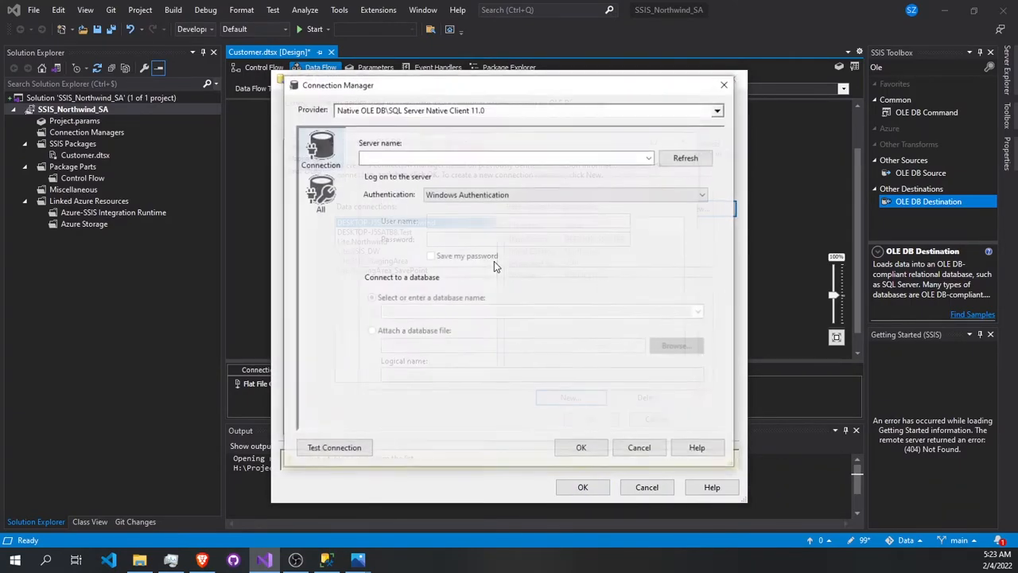
- Set the new connection to server Lite and database Northwind_SSIS_SA, test it, and accept it for the OLE DB Destination
click(441, 159)
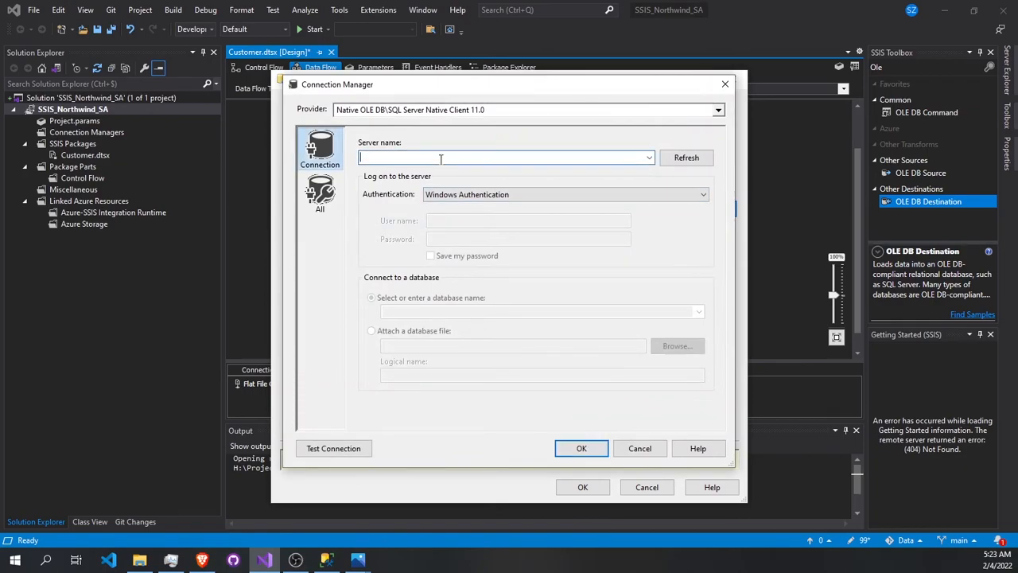
text(Lite)
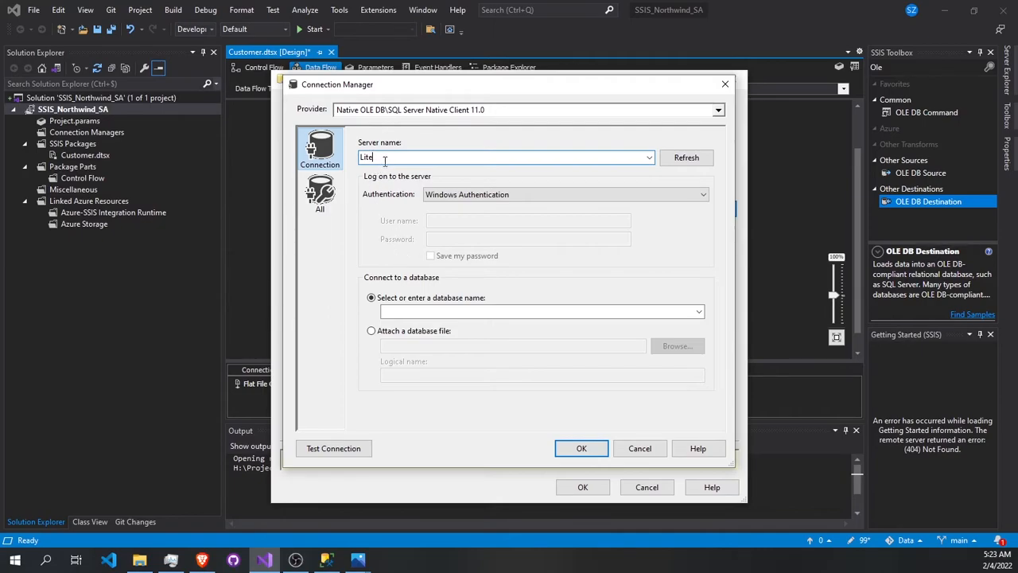
click(461, 311)
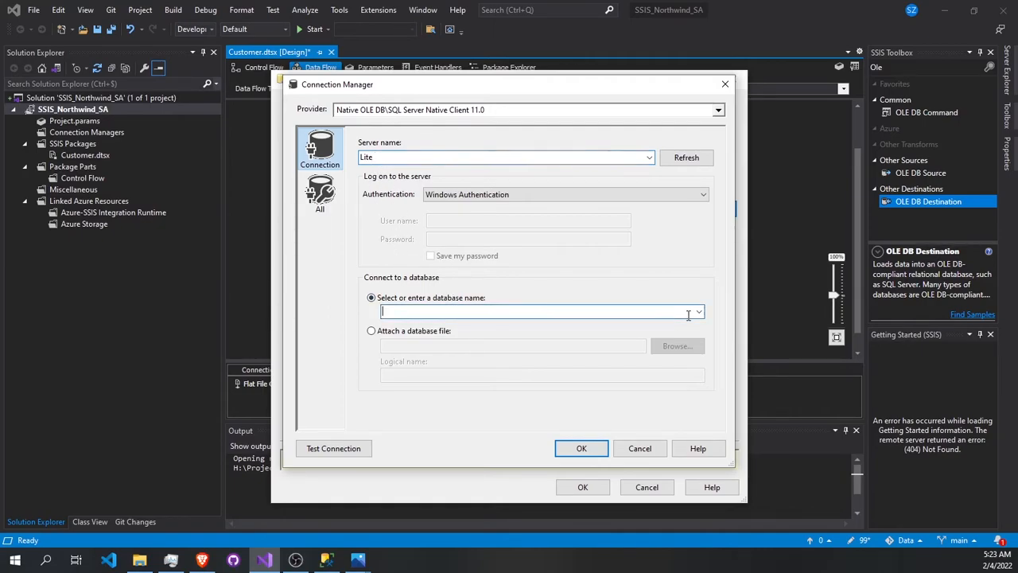
key(ctrl+v)
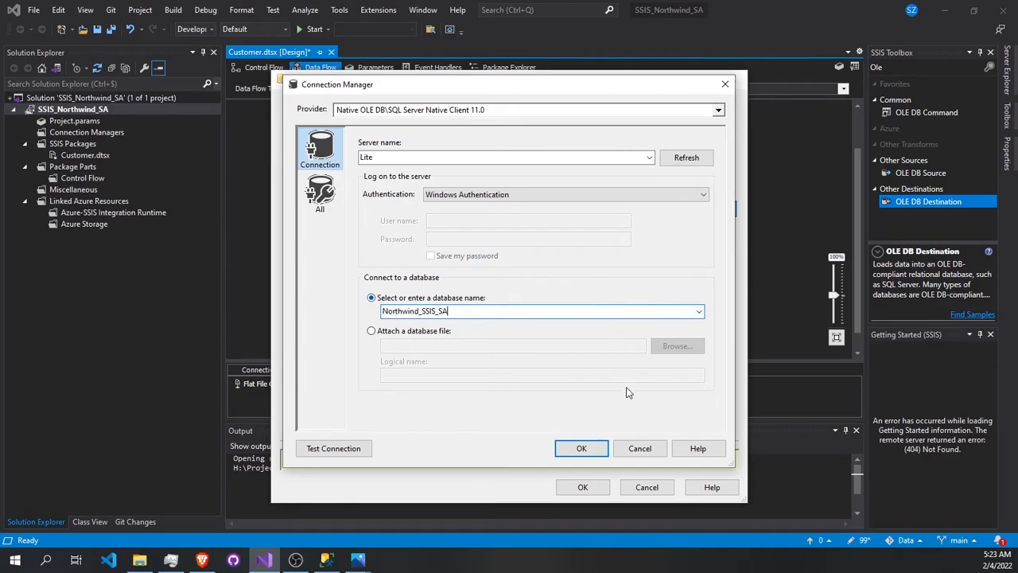
click(336, 448)
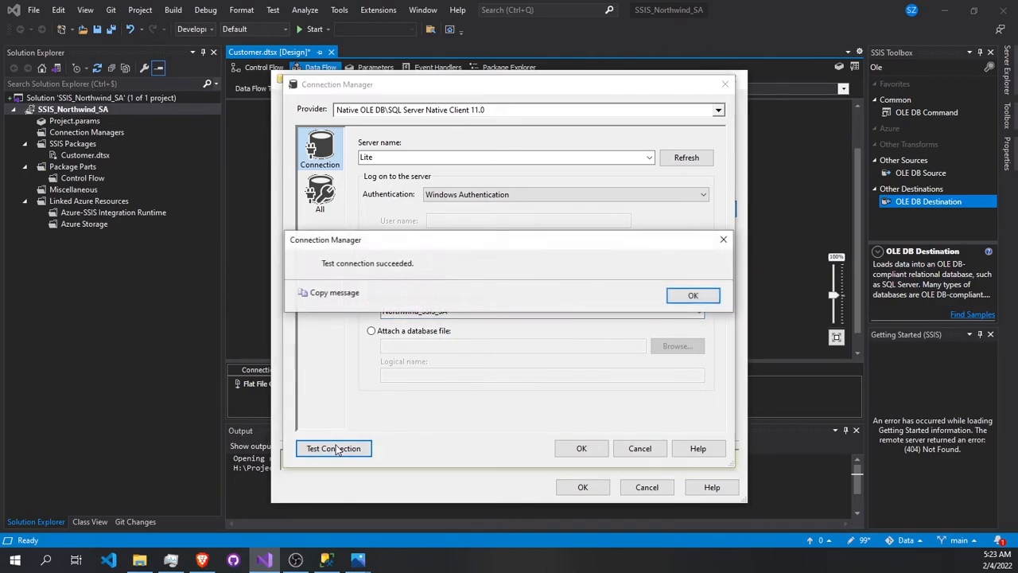
click(694, 296)
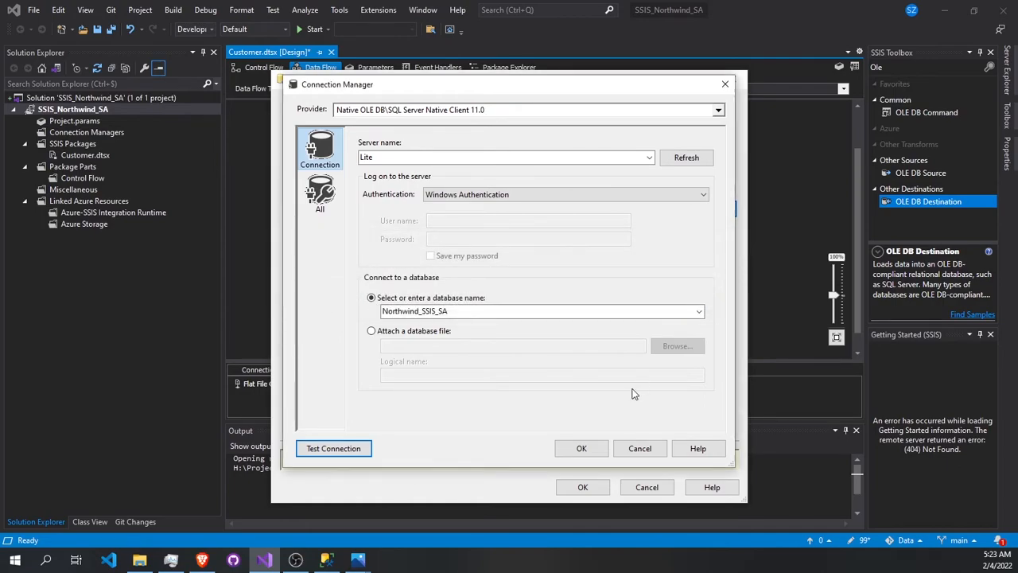
click(581, 448)
click(593, 422)
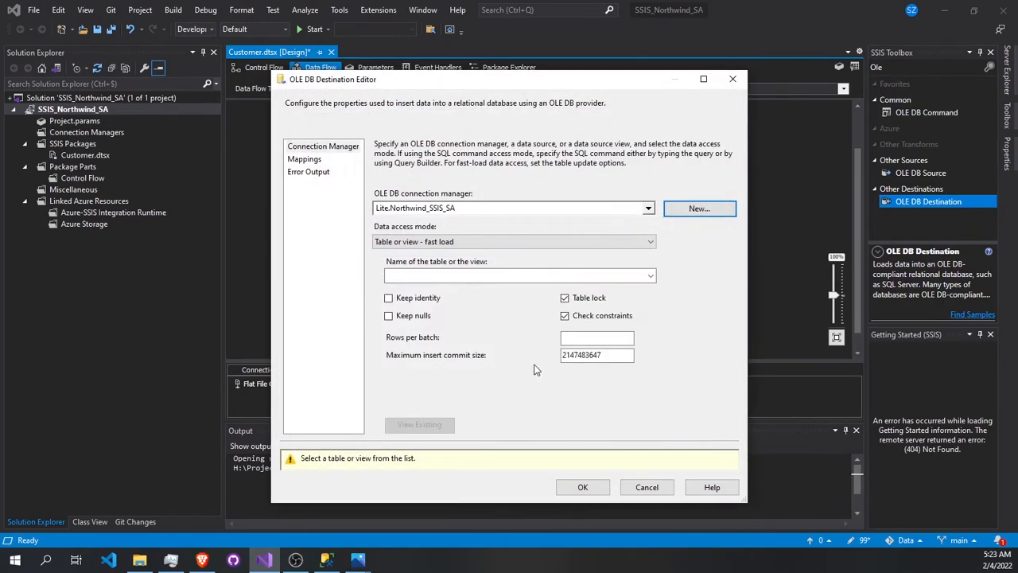
click(595, 490)
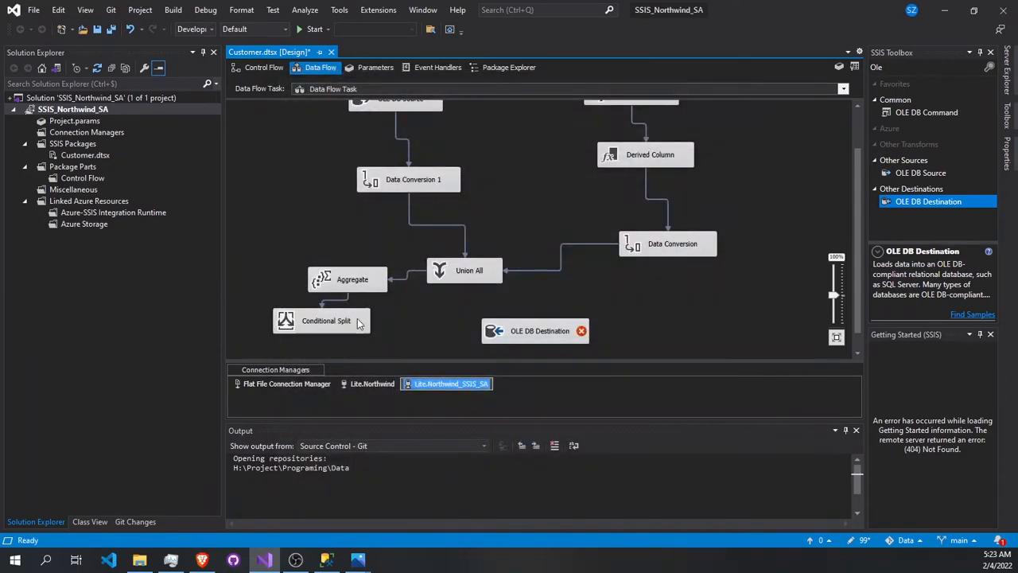
- Connect the Conditional Split's Case 1 output to the OLE DB Destination Input and check the split's condition
click(360, 324)
drag(328, 343, 531, 312)
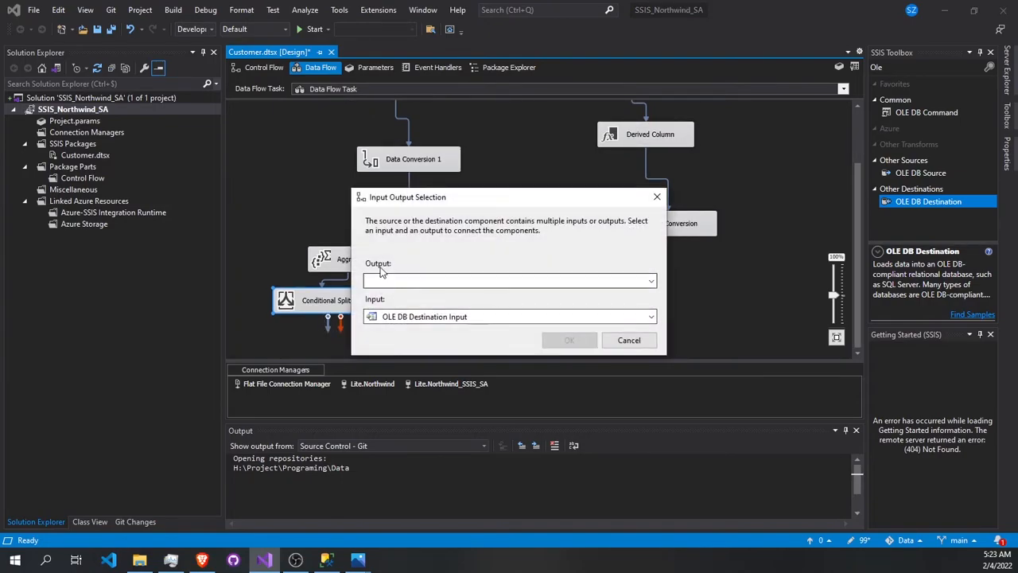
click(390, 281)
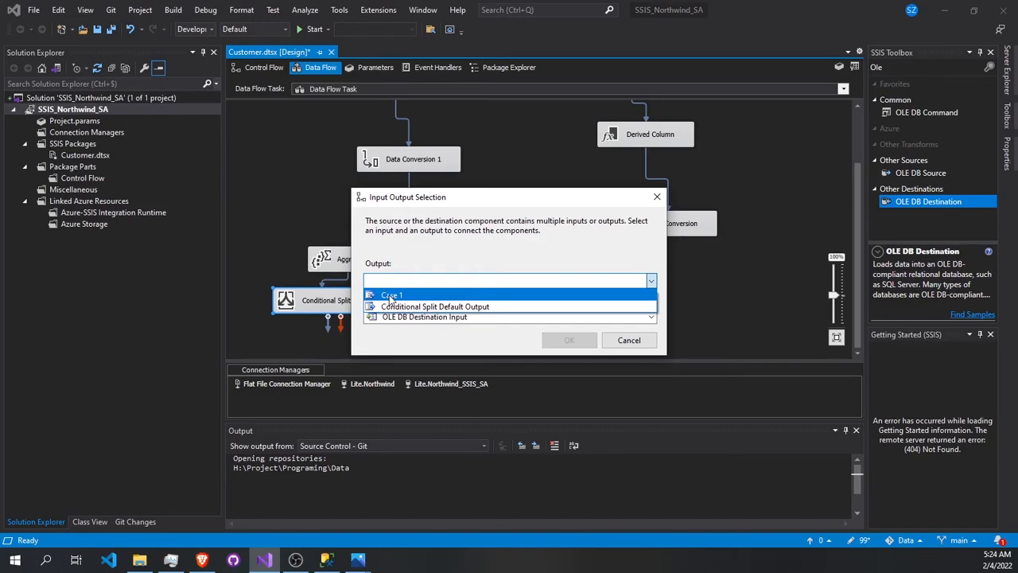
click(390, 296)
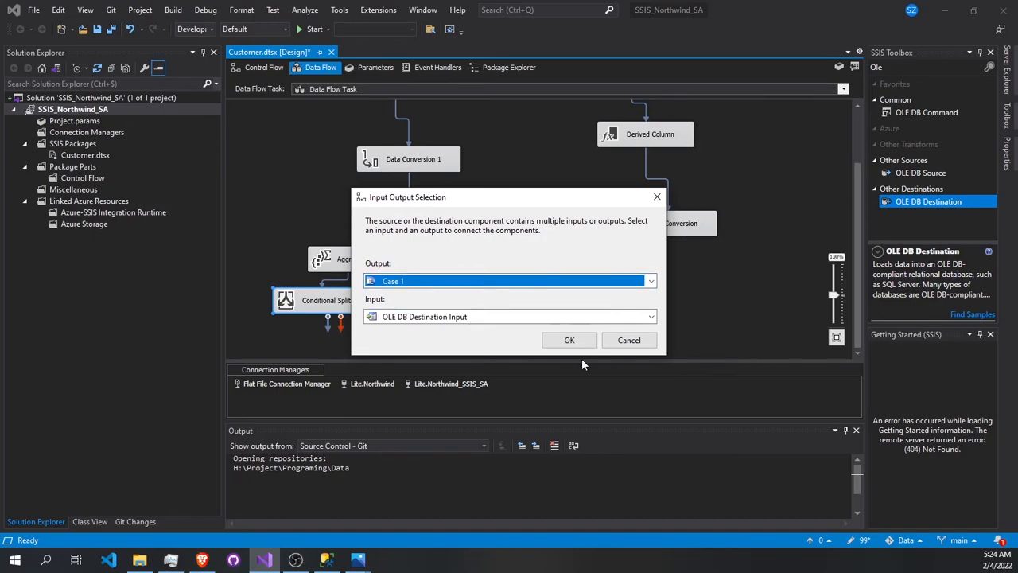
click(569, 340)
double_click(356, 307)
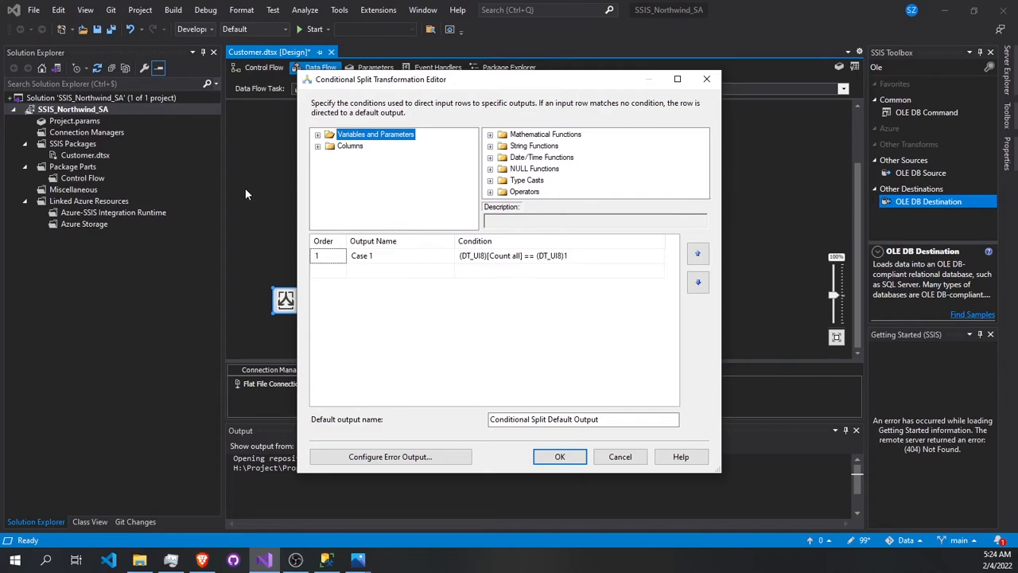
click(550, 457)
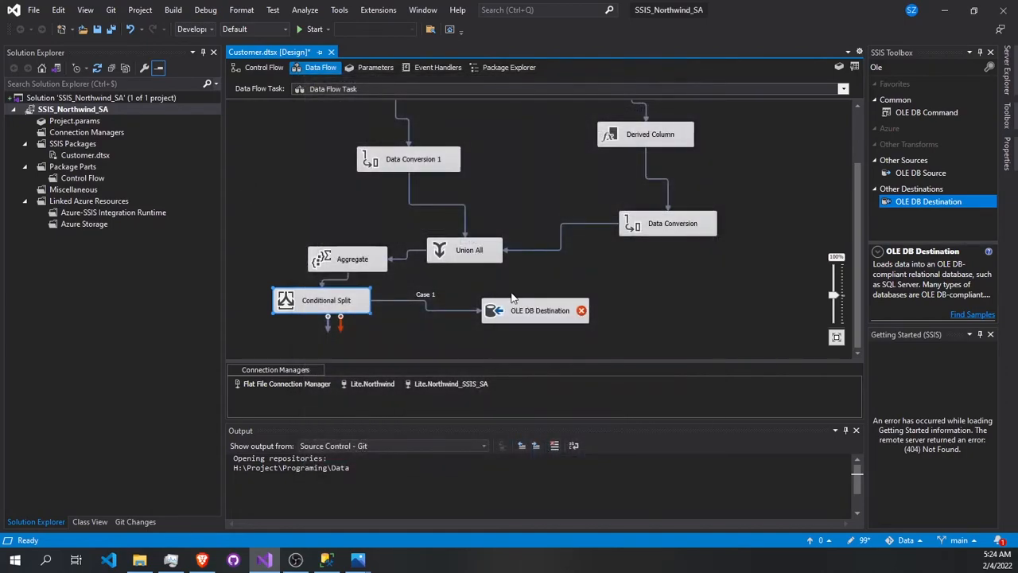
- Start a new table for the OLE DB Destination with the Table or view - fast load mode, naming it Customer in the CREATE TABLE script
double_click(536, 315)
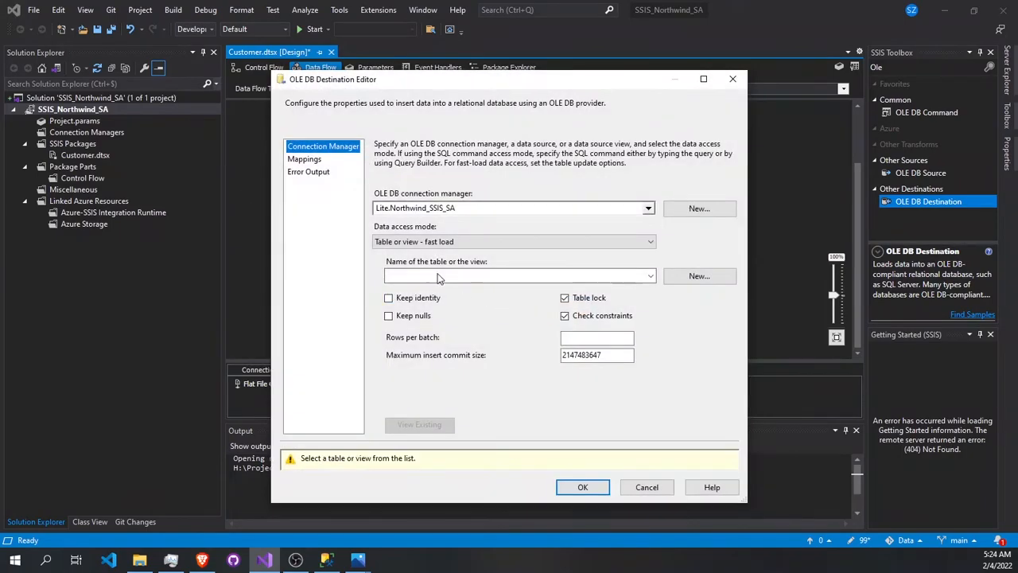
click(434, 245)
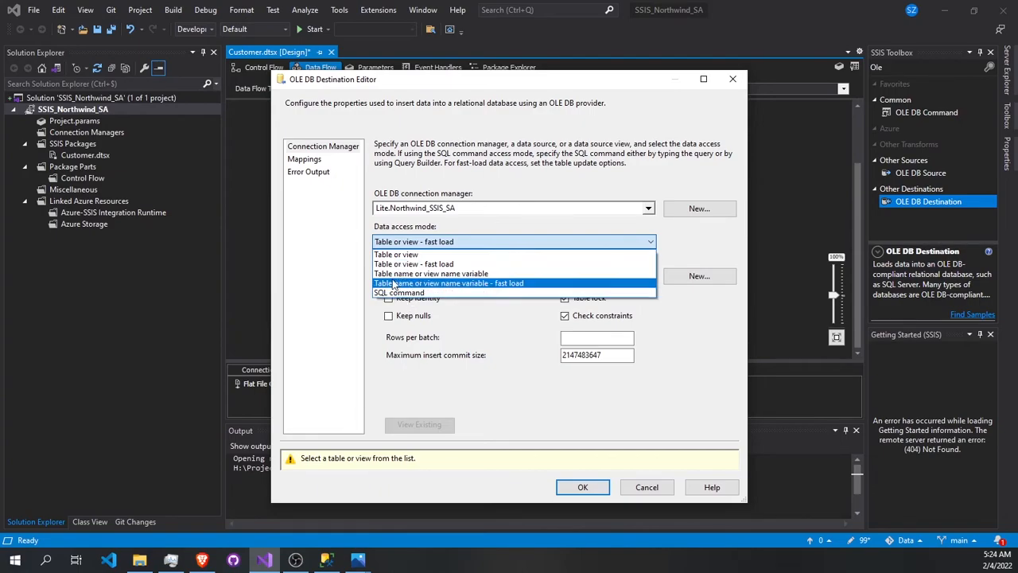
click(413, 263)
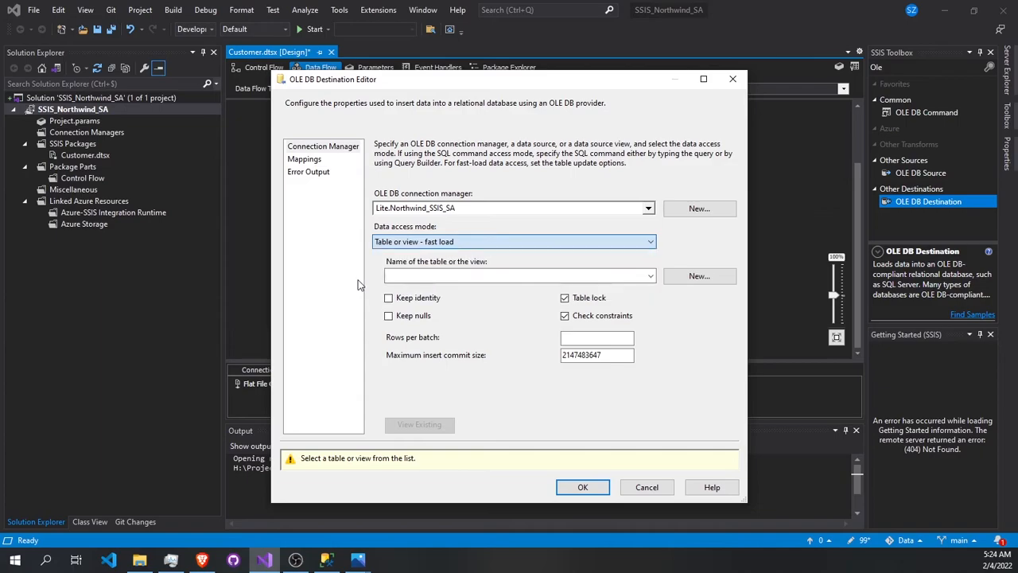
click(700, 278)
click(408, 215)
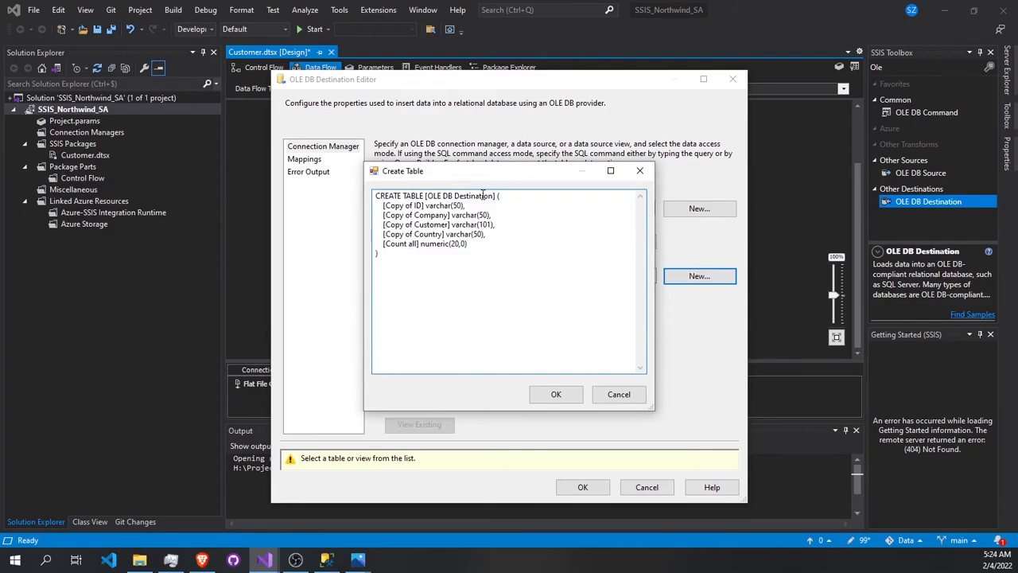
drag(494, 196, 433, 196)
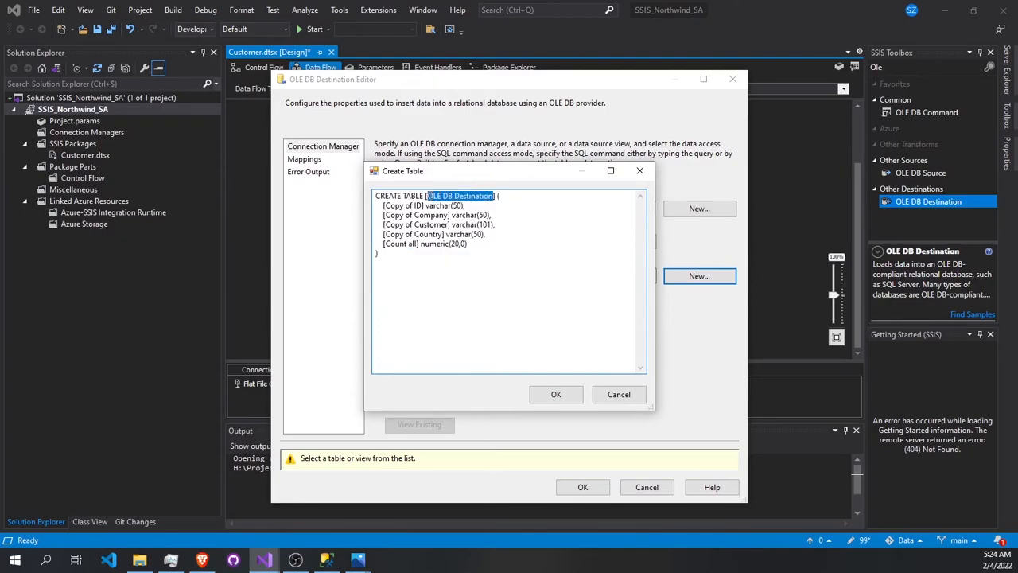
text(Cu)
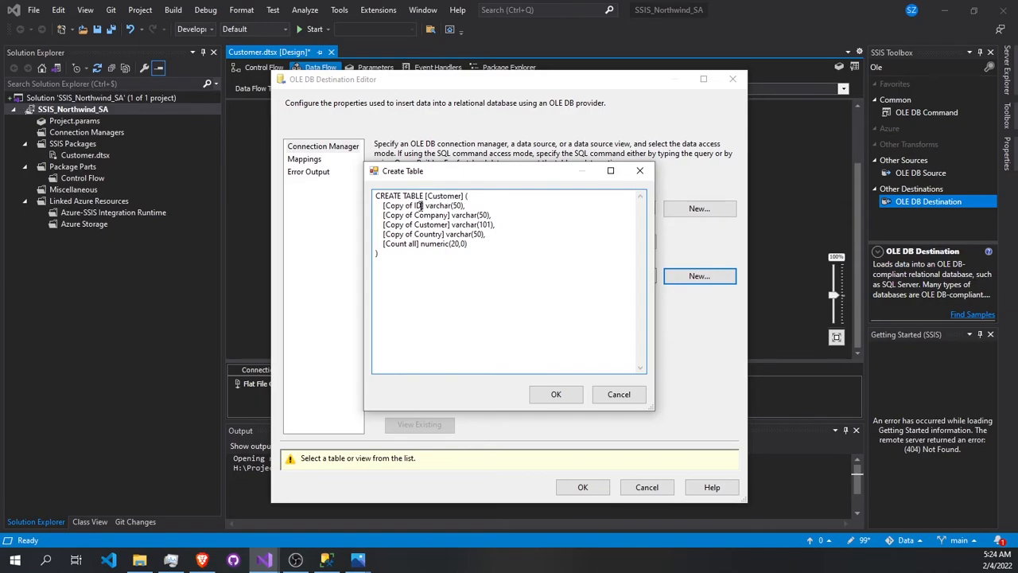
- Remove the "Copy of" prefix from the four column names, delete the Count all column from the script, and create the table
drag(412, 205, 393, 206)
key(BackSpace)
drag(413, 214, 388, 224)
key(BackSpace)
key(BackSpace)
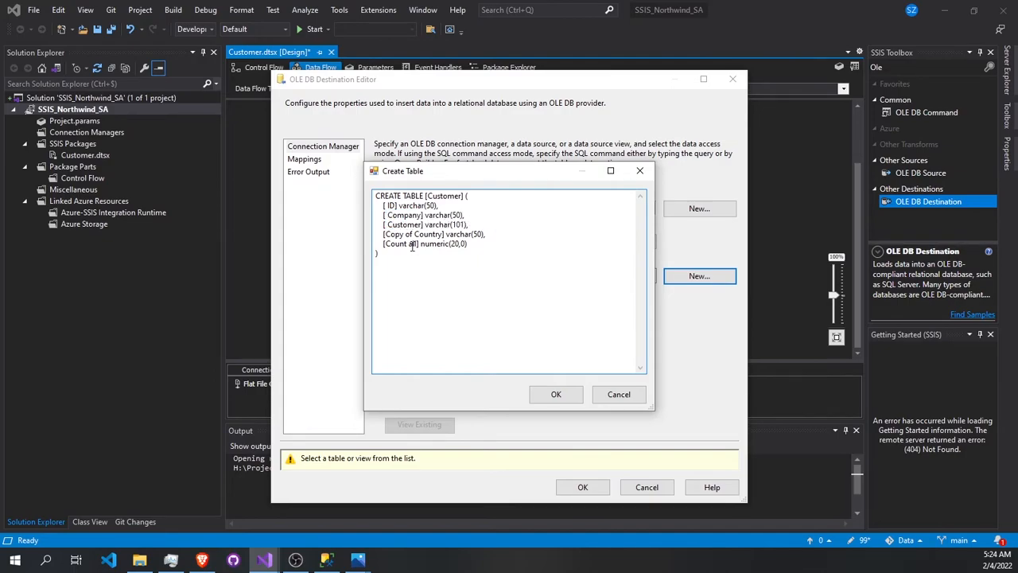
drag(413, 233, 390, 234)
key(BackSpace)
drag(472, 243, 390, 246)
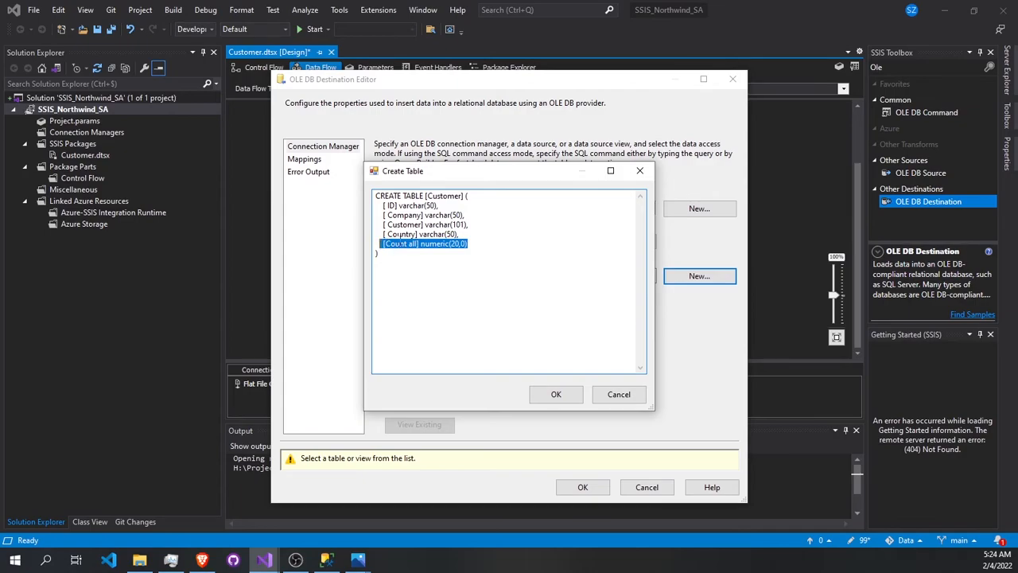
key(BackSpace)
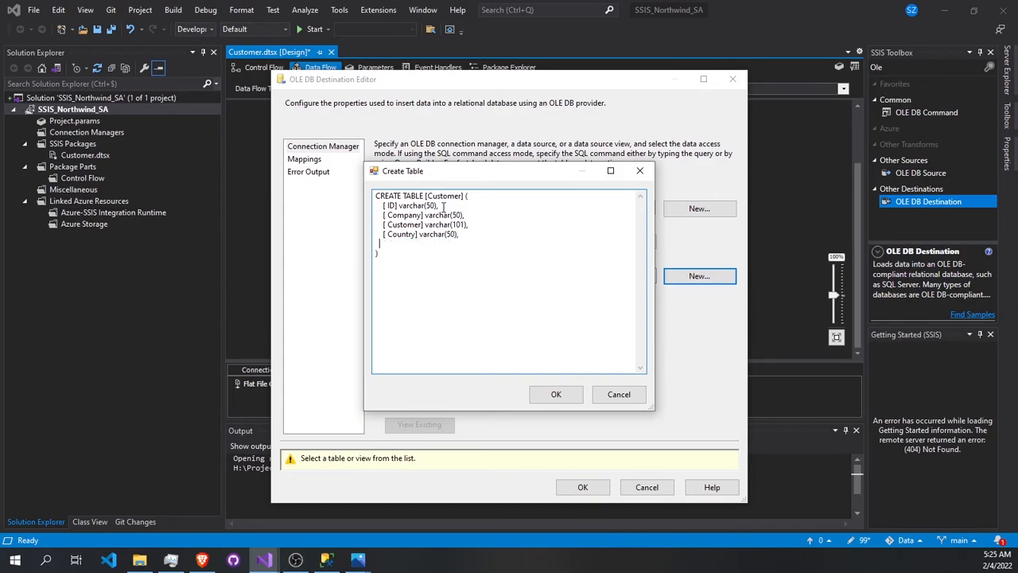
click(554, 393)
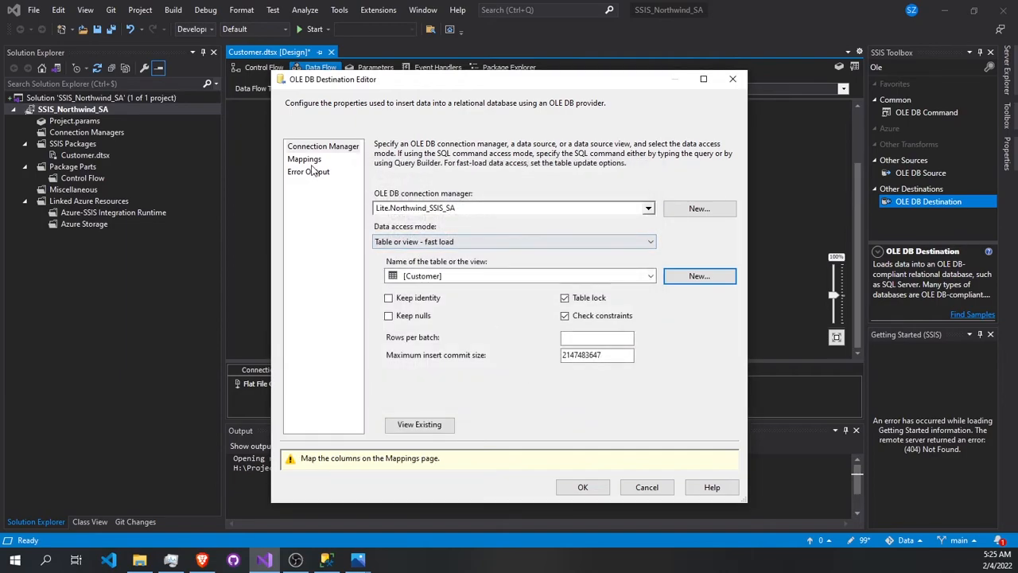
- Map the input columns Copy of ID and Copy of Company to the destination columns ID and Company
click(307, 160)
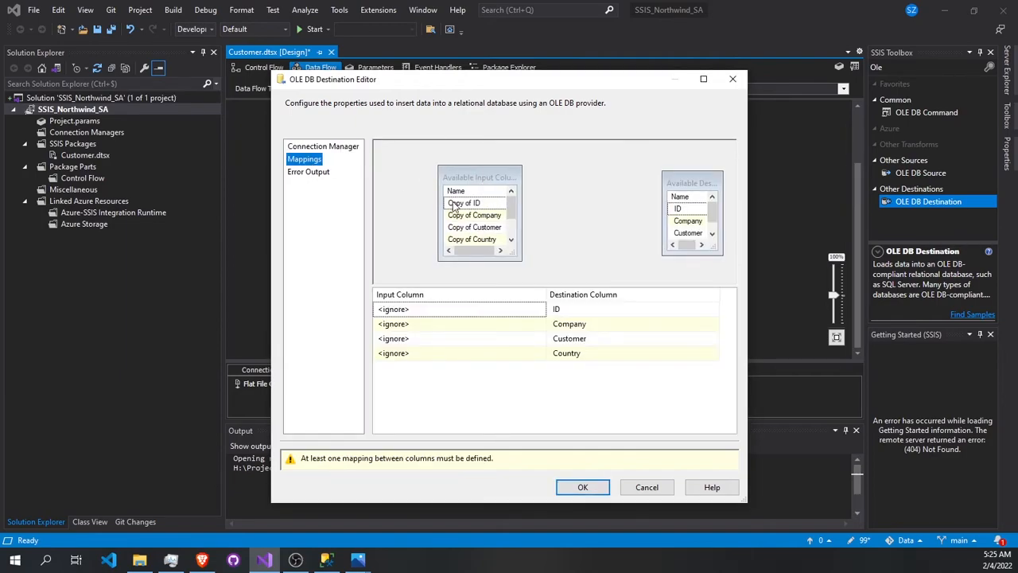
click(446, 315)
click(445, 315)
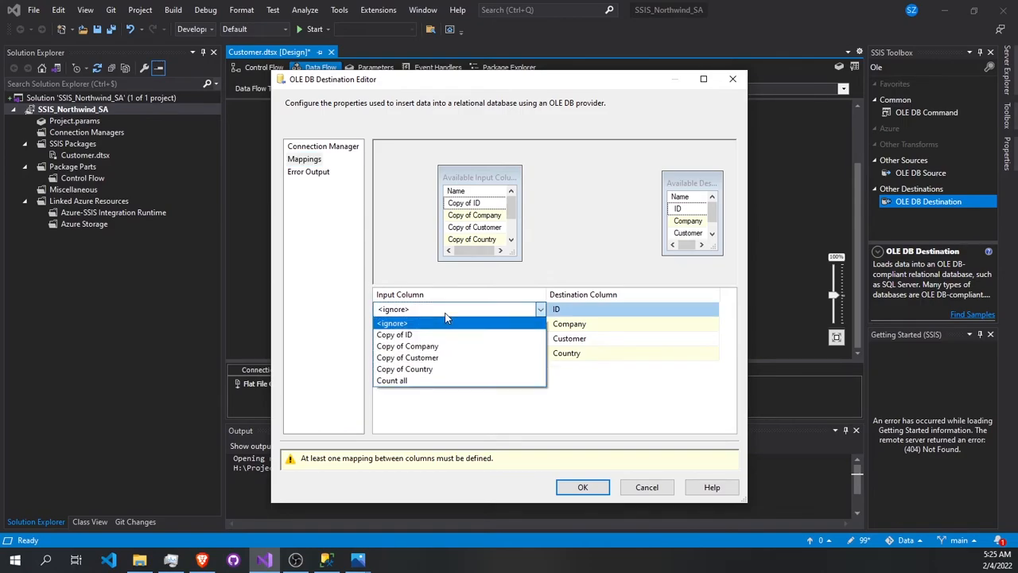
click(402, 336)
click(404, 325)
click(404, 325)
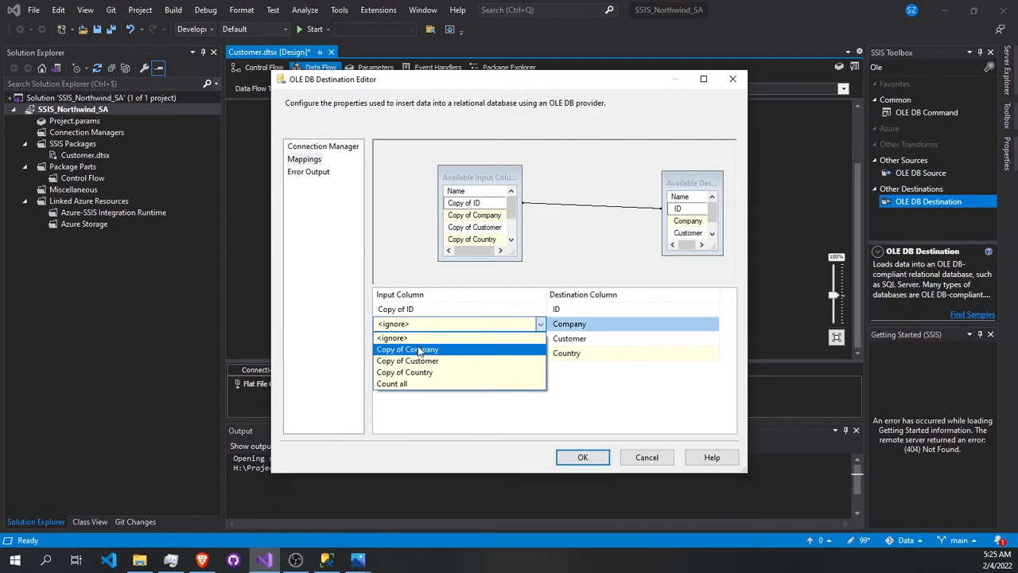
click(421, 350)
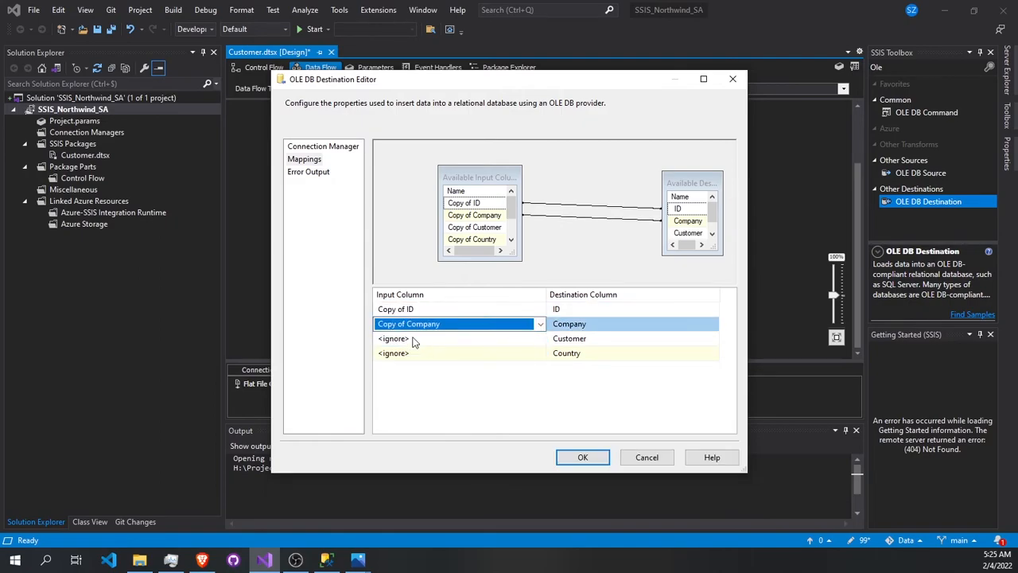
- Map Copy of Customer to Customer and Copy of Country to Country, then accept the OLE DB Destination settings
click(412, 339)
click(412, 339)
click(411, 363)
click(413, 356)
click(414, 356)
click(404, 379)
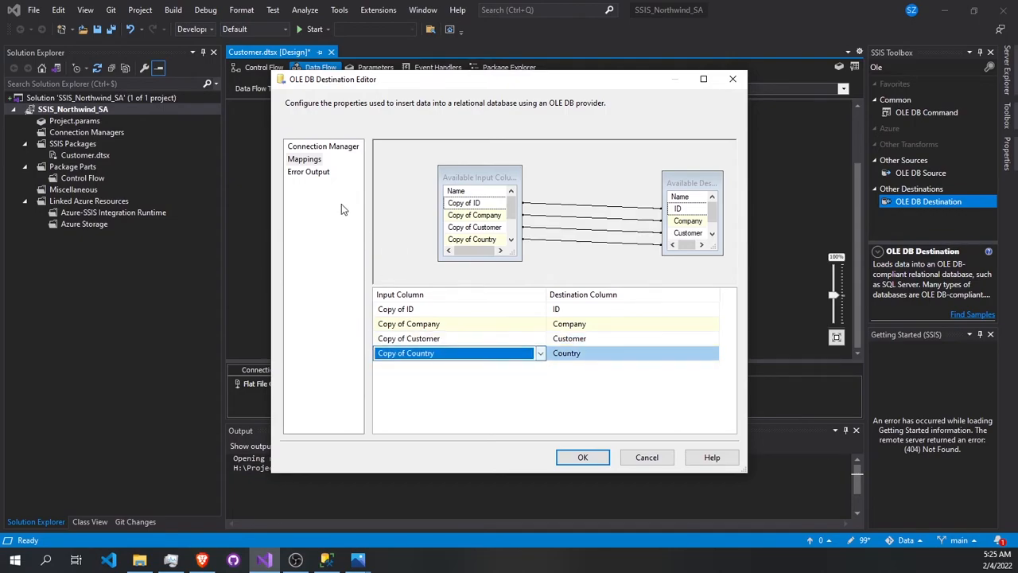
click(321, 148)
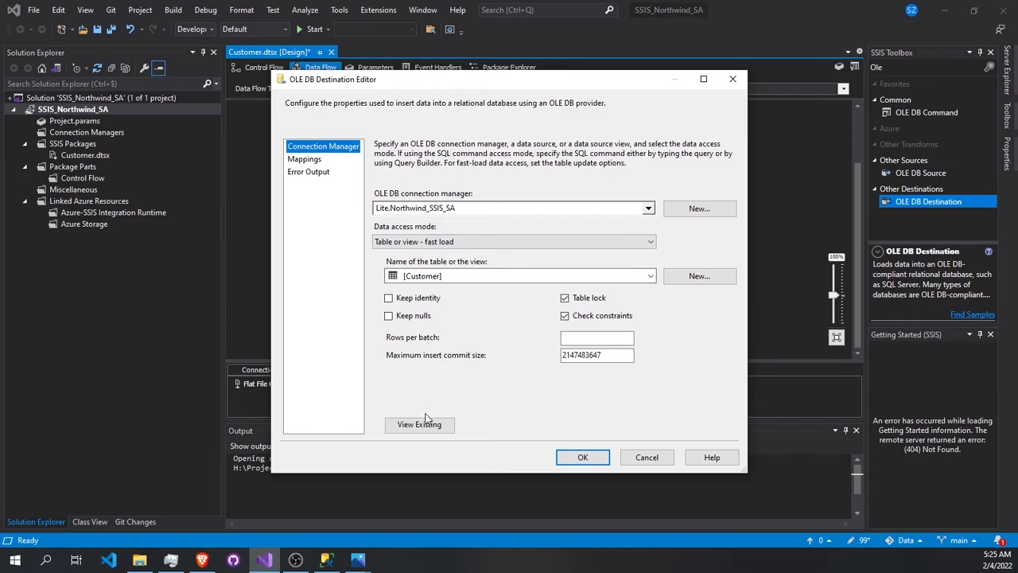
click(307, 160)
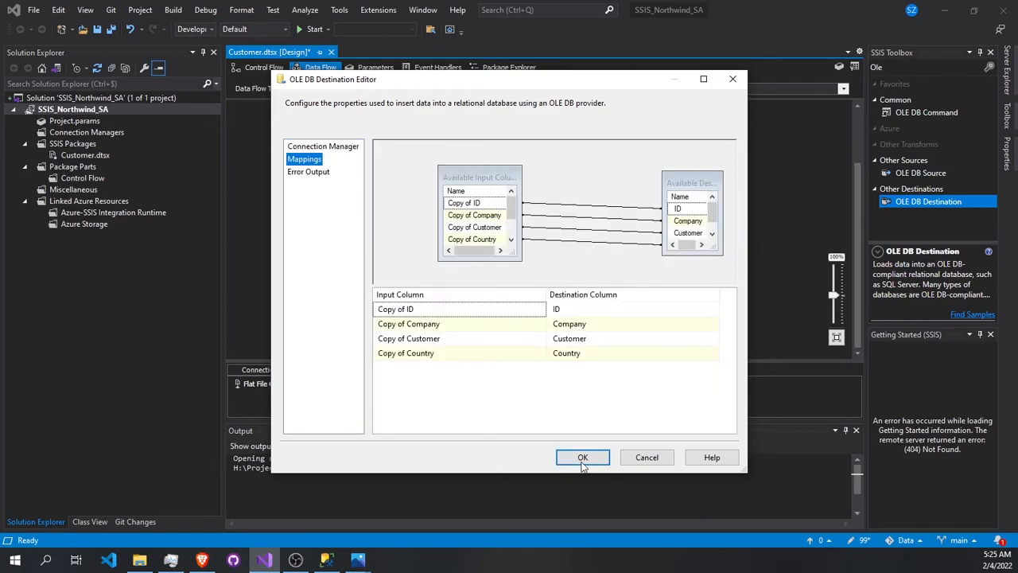
click(583, 458)
scroll(338, 111, up, 2)
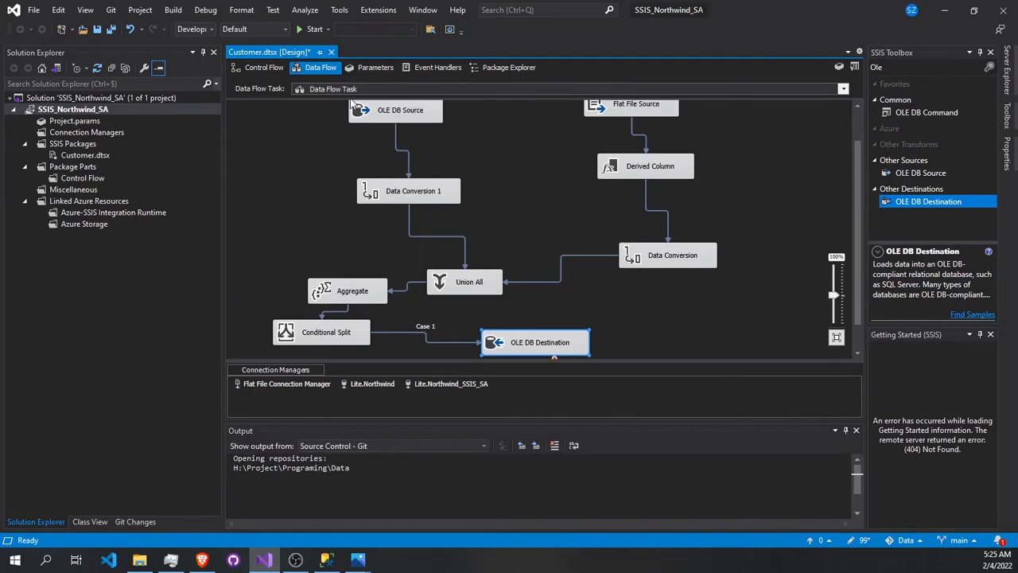
scroll(338, 105, up, 1)
scroll(570, 125, down, 2)
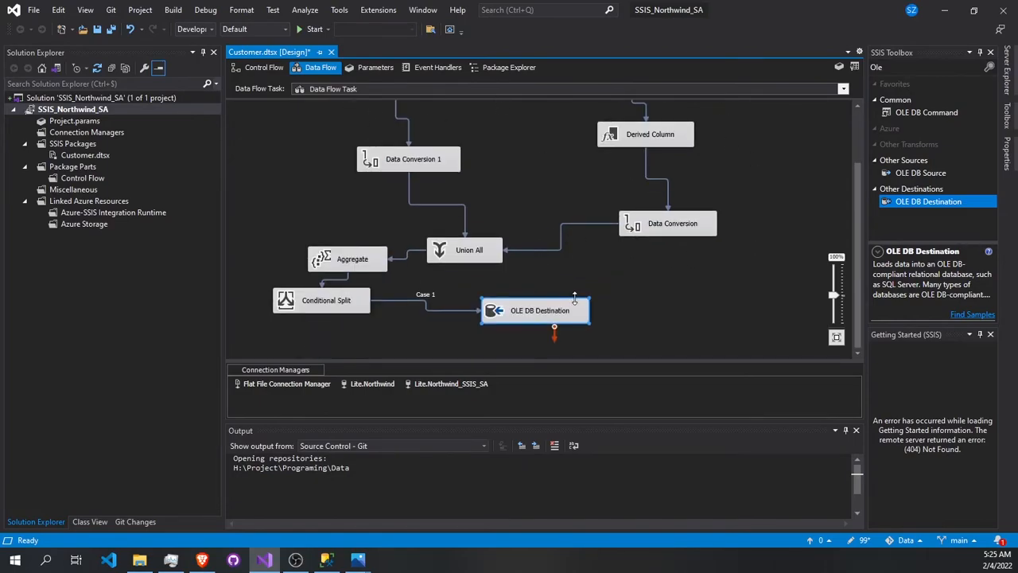
scroll(468, 236, up, 2)
scroll(533, 222, down, 1)
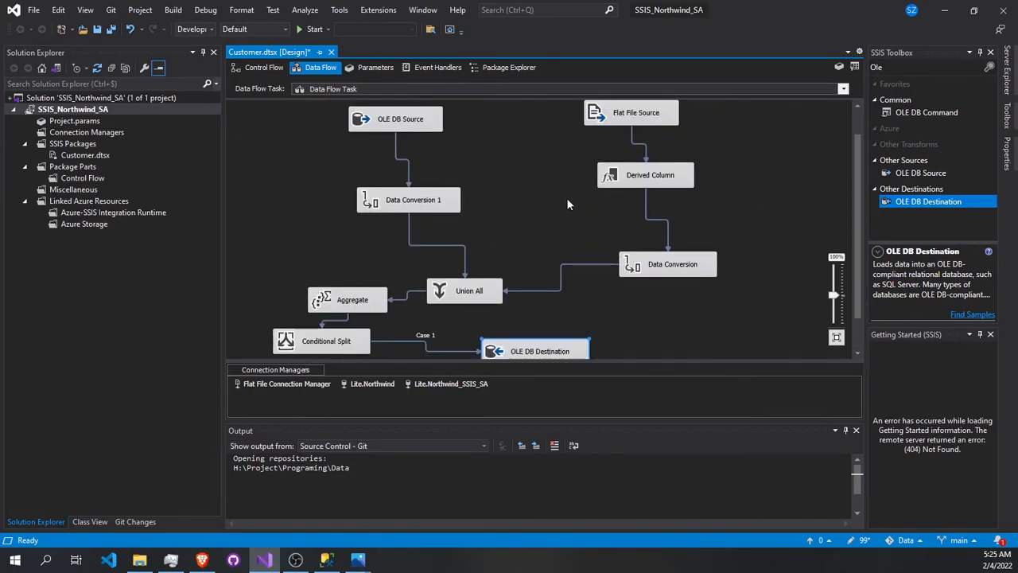
scroll(473, 188, down, 1)
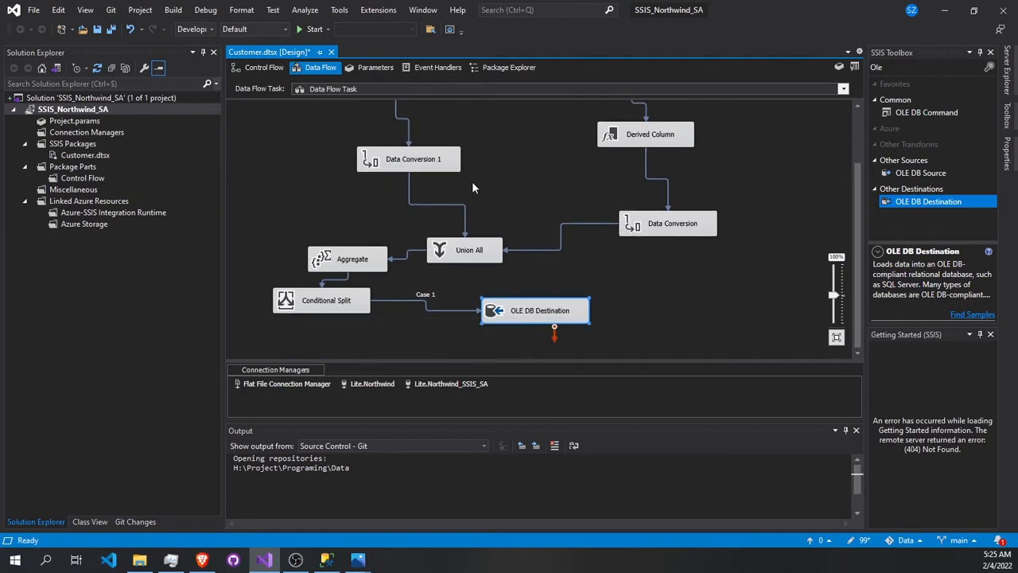
scroll(472, 188, up, 2)
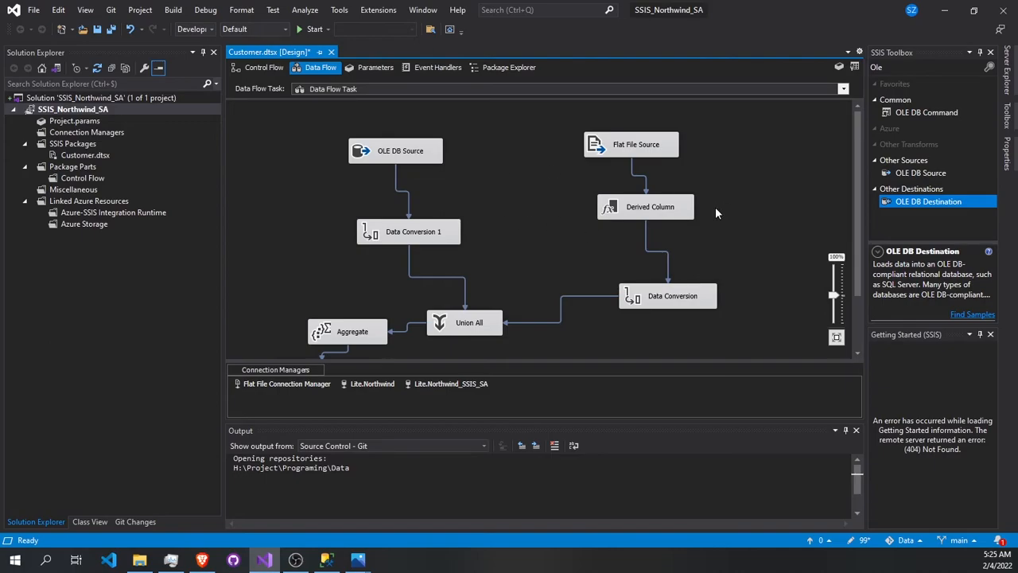
- Save the Customer package and run it to load the merged customers through the OLE DB Destination
scroll(497, 217, down, 2)
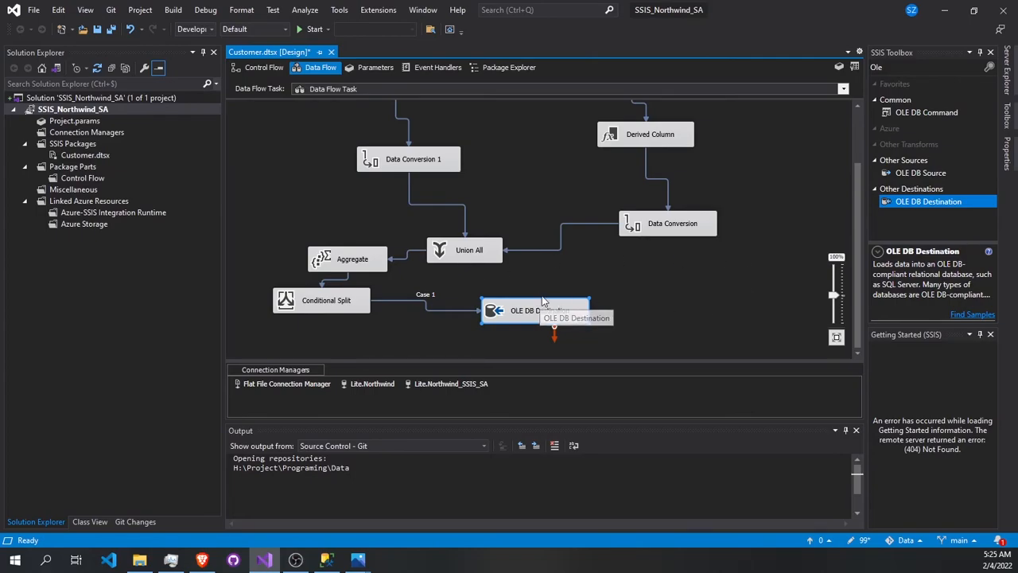
scroll(614, 170, up, 2)
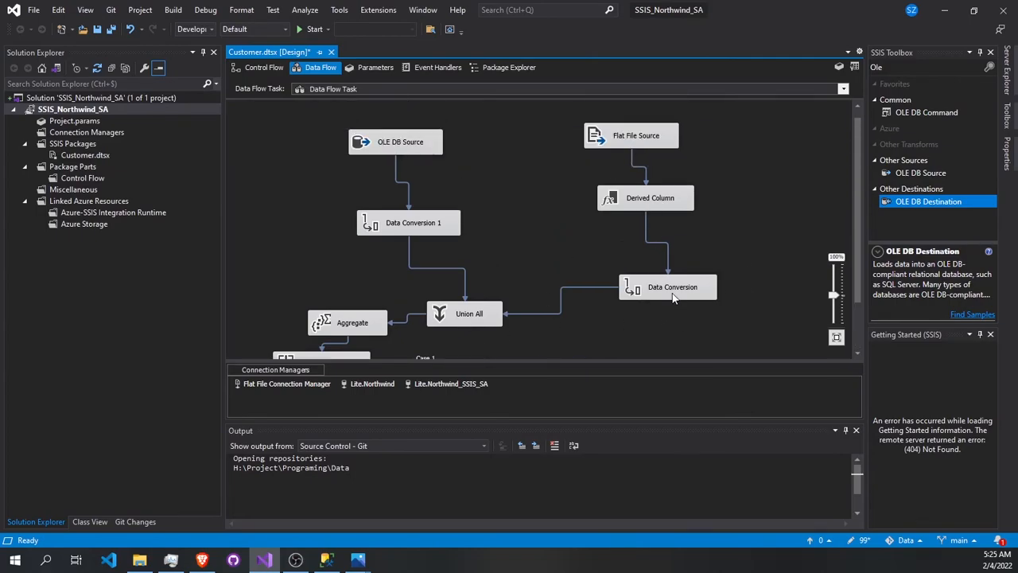
scroll(444, 157, down, 2)
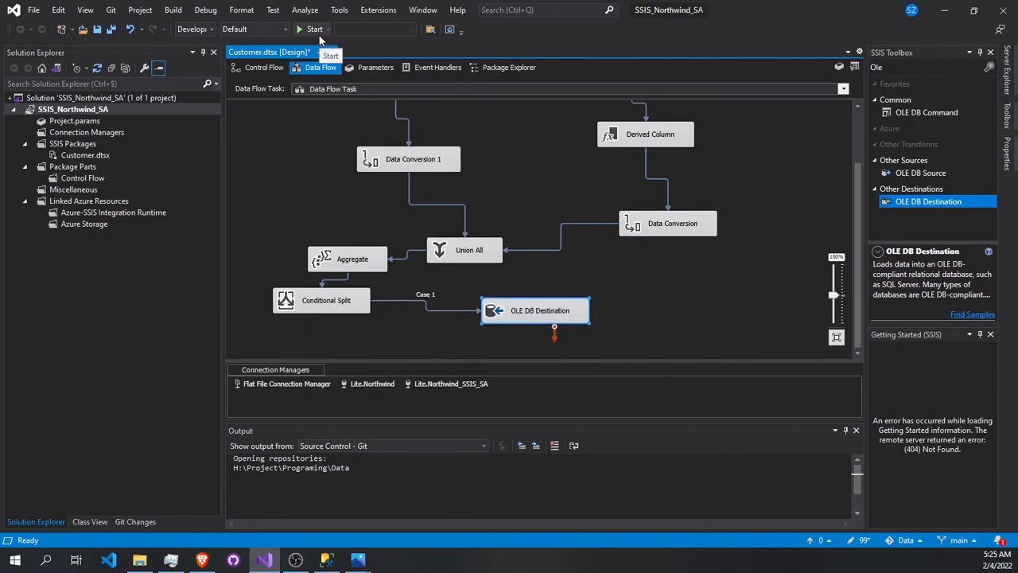
key(ctrl+s)
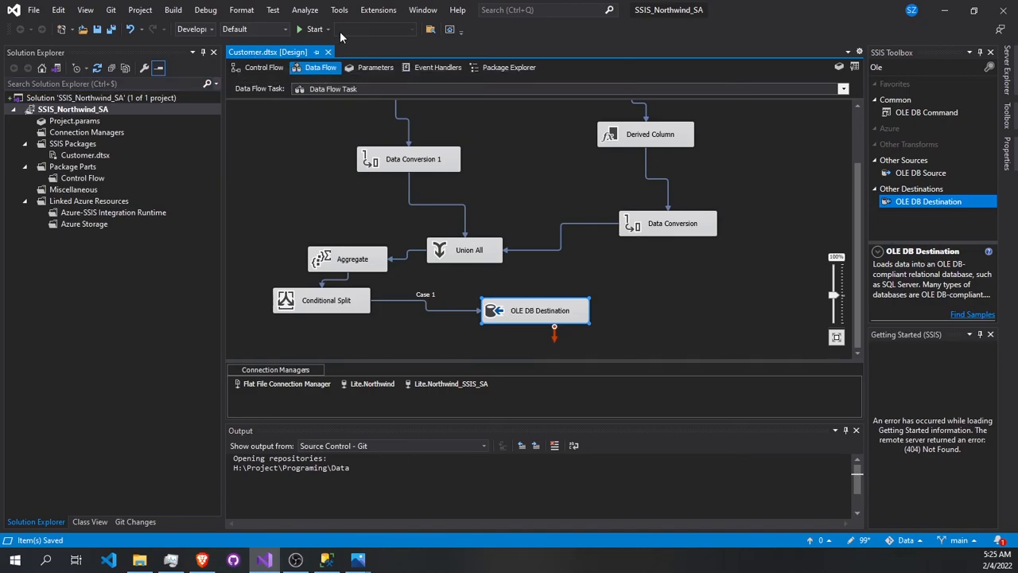
click(310, 30)
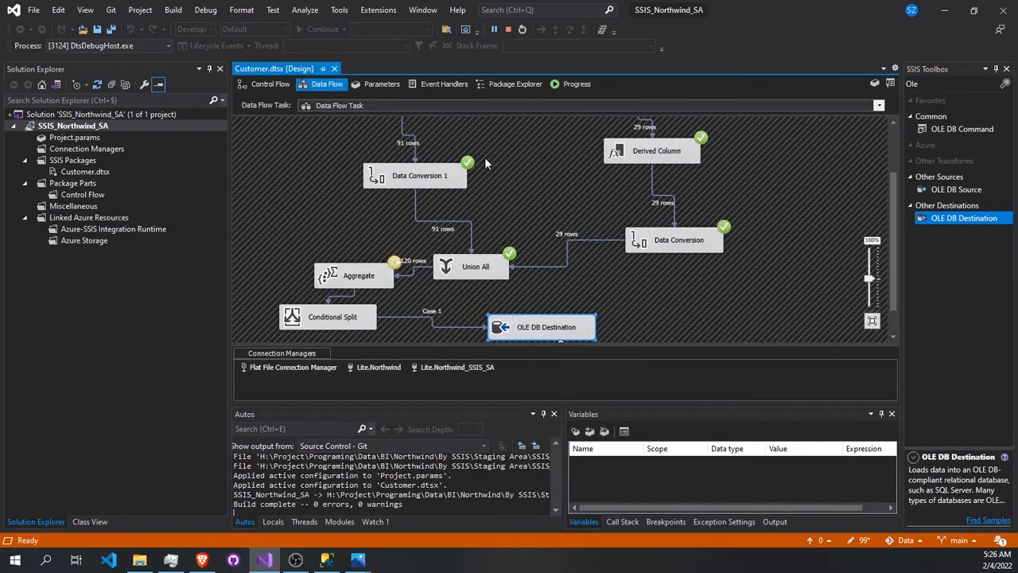
scroll(521, 161, down, 2)
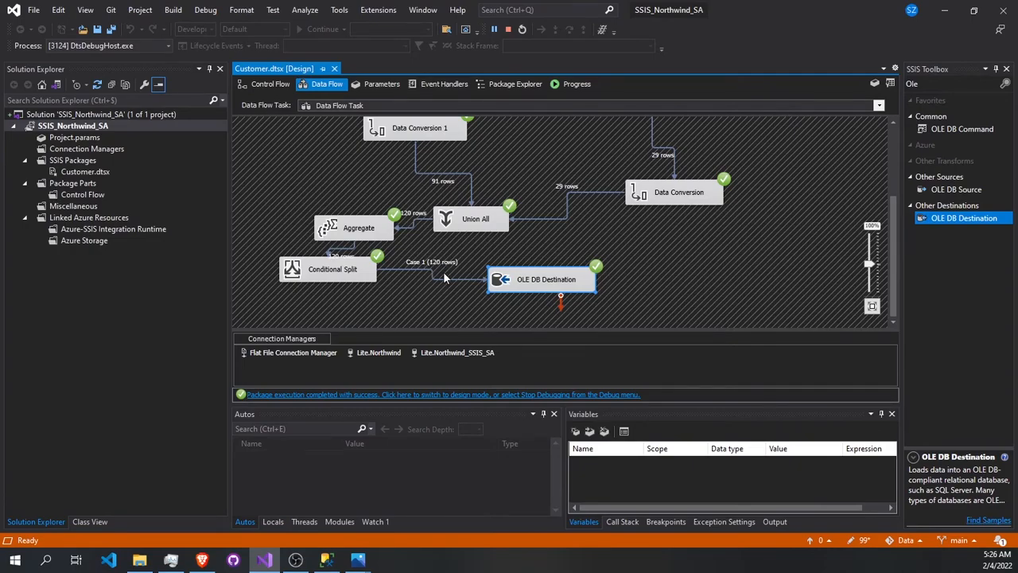
- Switch to SQL Server Management Studio and select the top 1000 rows of dbo.Customer in the Northwind_SSIS_SA database
click(326, 559)
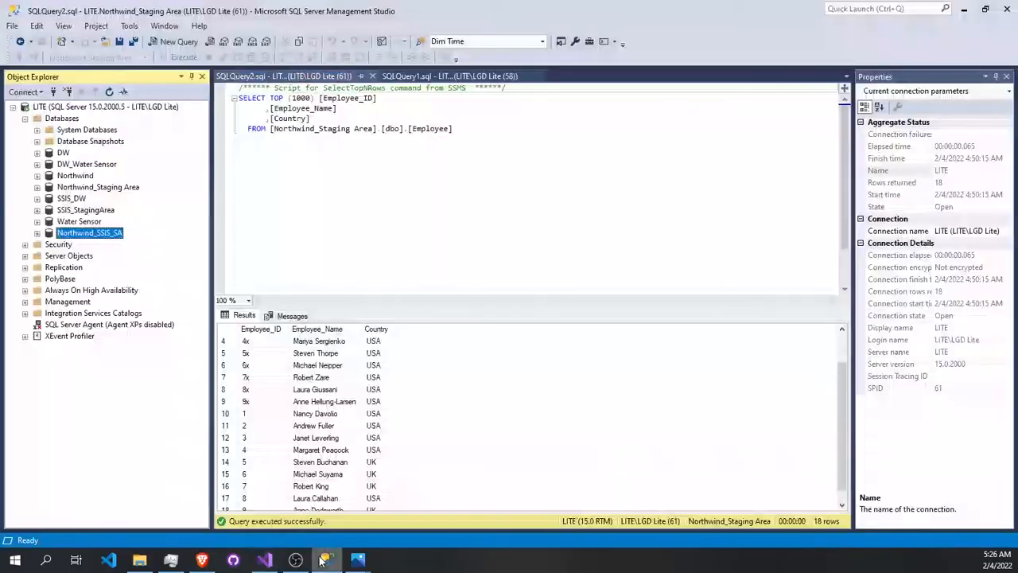
click(37, 233)
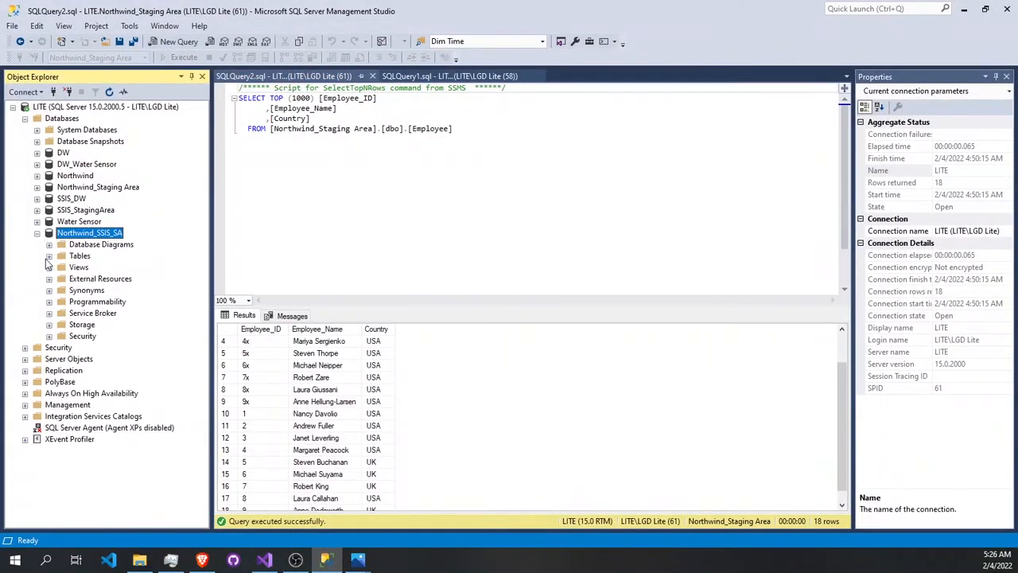
click(49, 256)
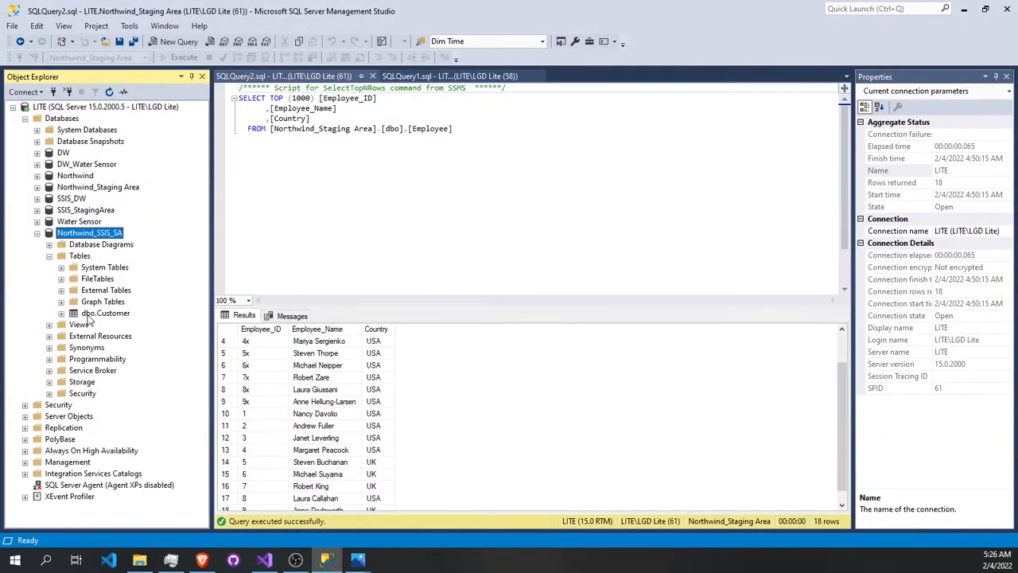
click(99, 315)
right_click(99, 318)
click(150, 282)
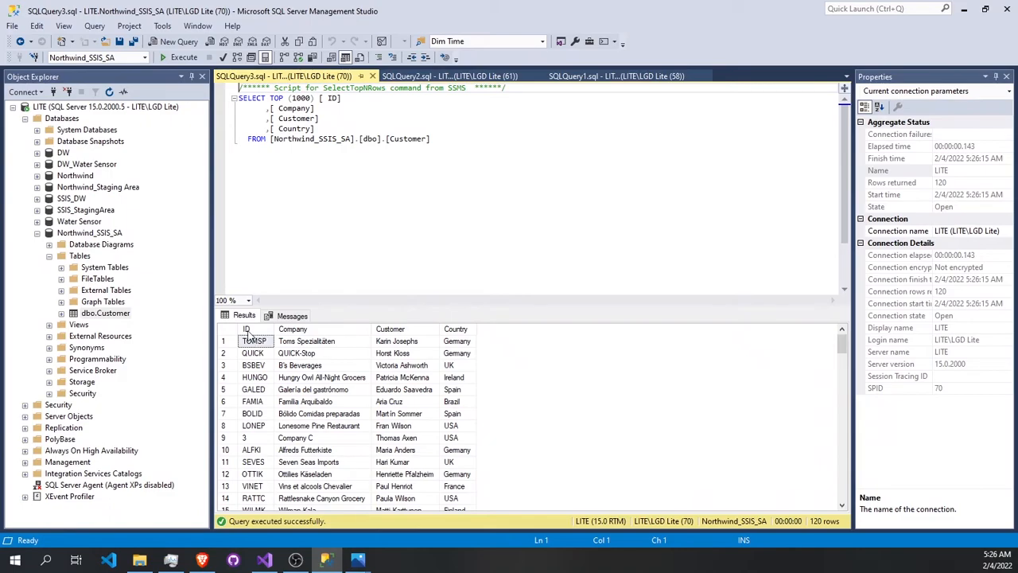
- Examine the loaded rows of the Customer table, checking the order of the ID values from both sources
scroll(459, 338, down, 4)
scroll(458, 338, down, 20)
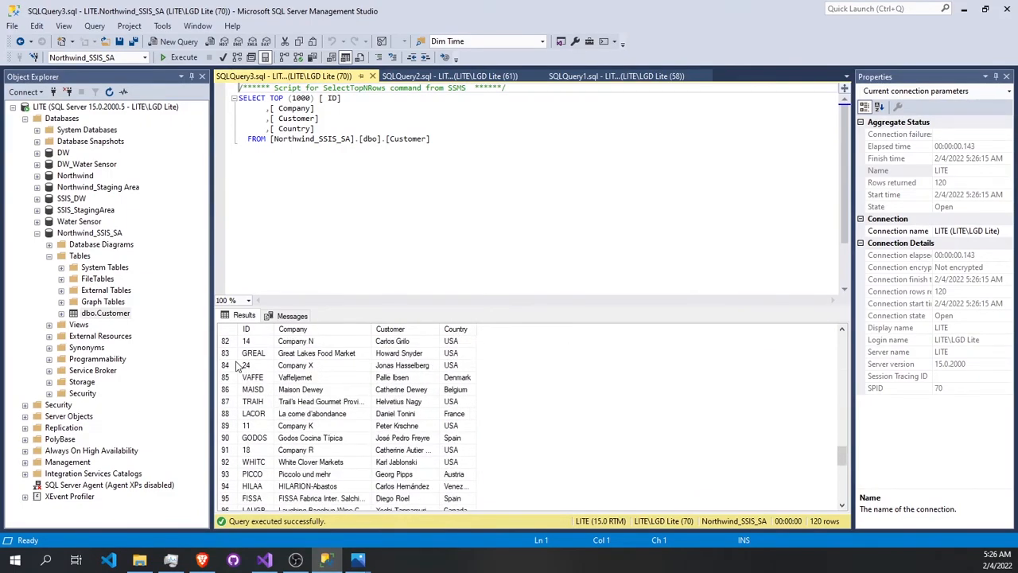
scroll(310, 412, down, 8)
scroll(310, 412, up, 20)
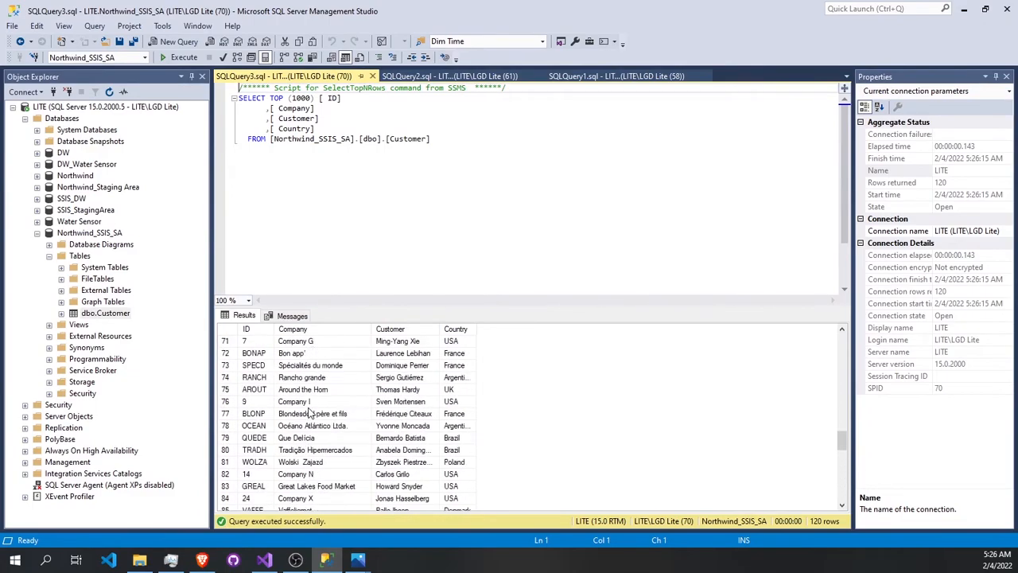
scroll(311, 412, up, 13)
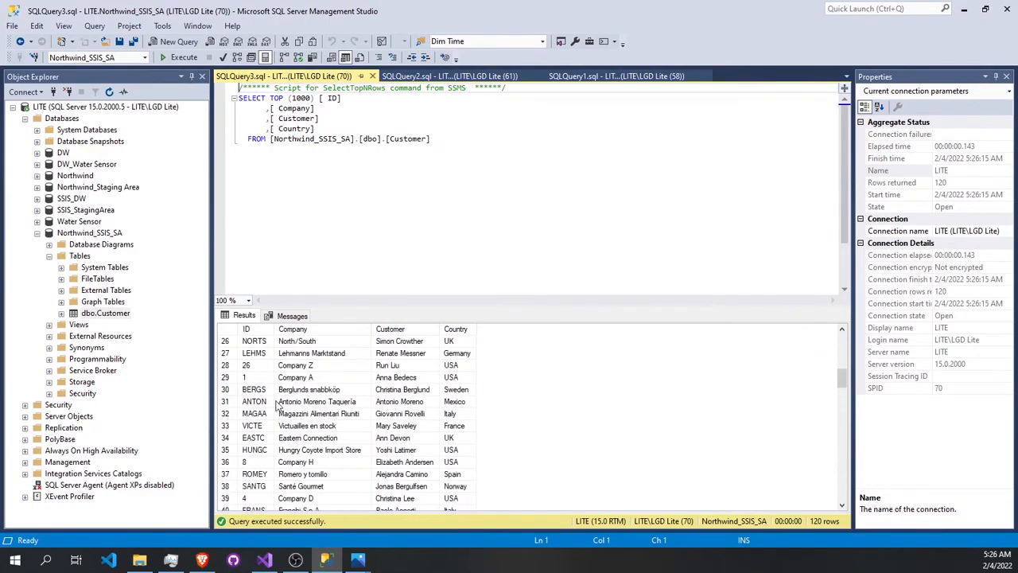
scroll(254, 358, down, 20)
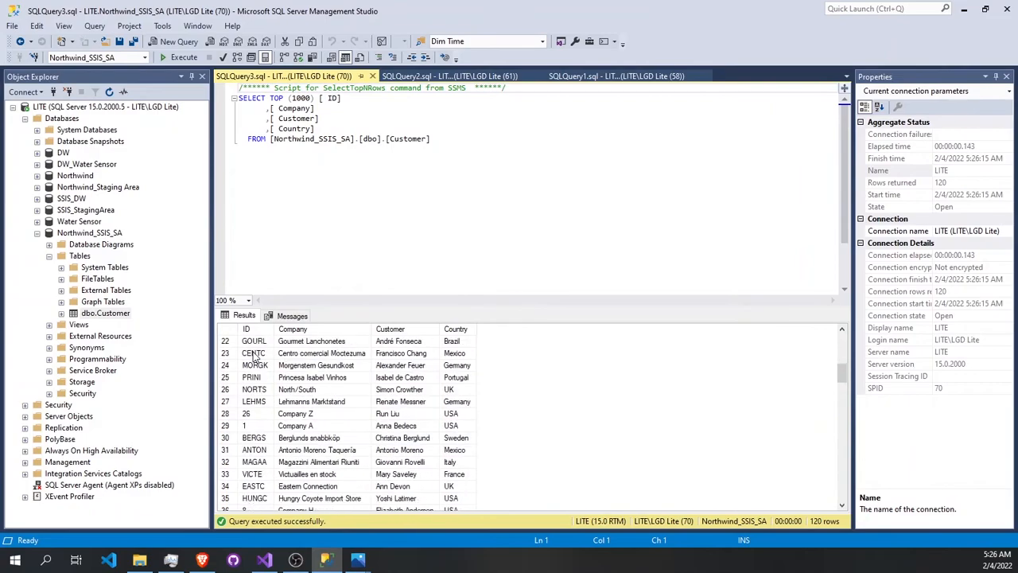
scroll(254, 358, up, 20)
scroll(253, 357, up, 15)
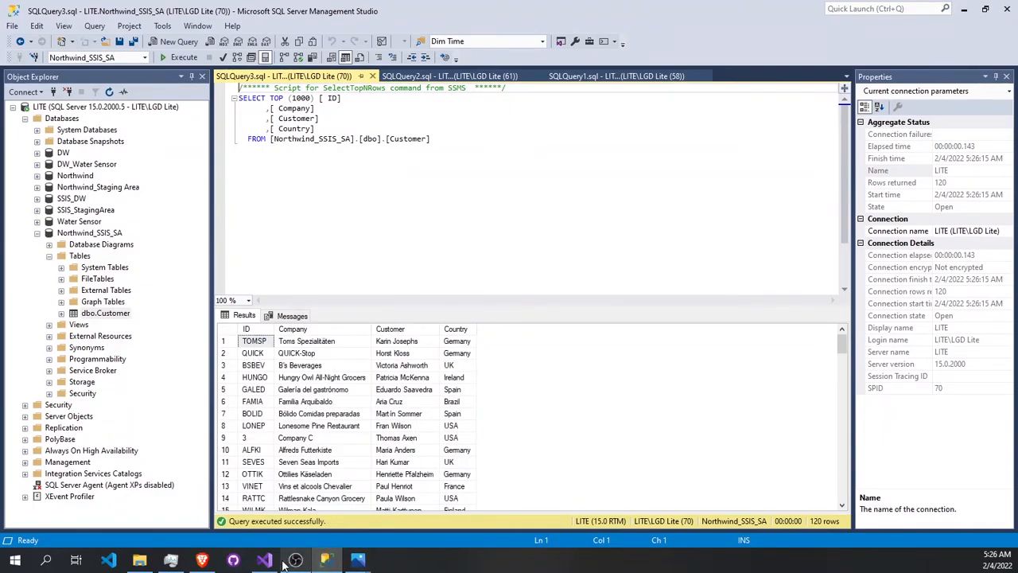
- Replace the SELECT clause with delete and execute the query to empty the Customer table in Northwind_SSIS_SA
drag(344, 133, 238, 98)
text(delete)
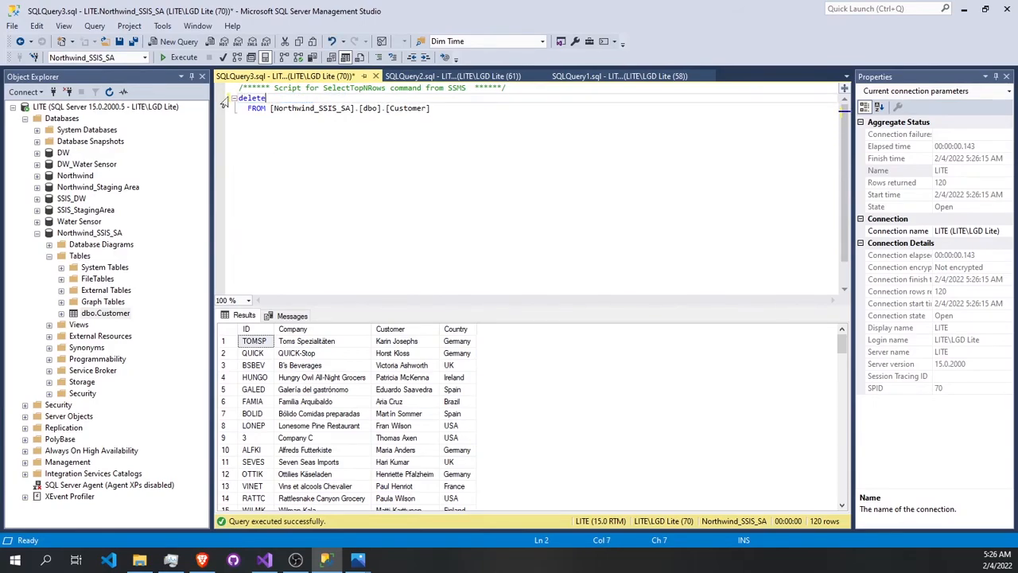
key(ctrl+a)
key(F5)
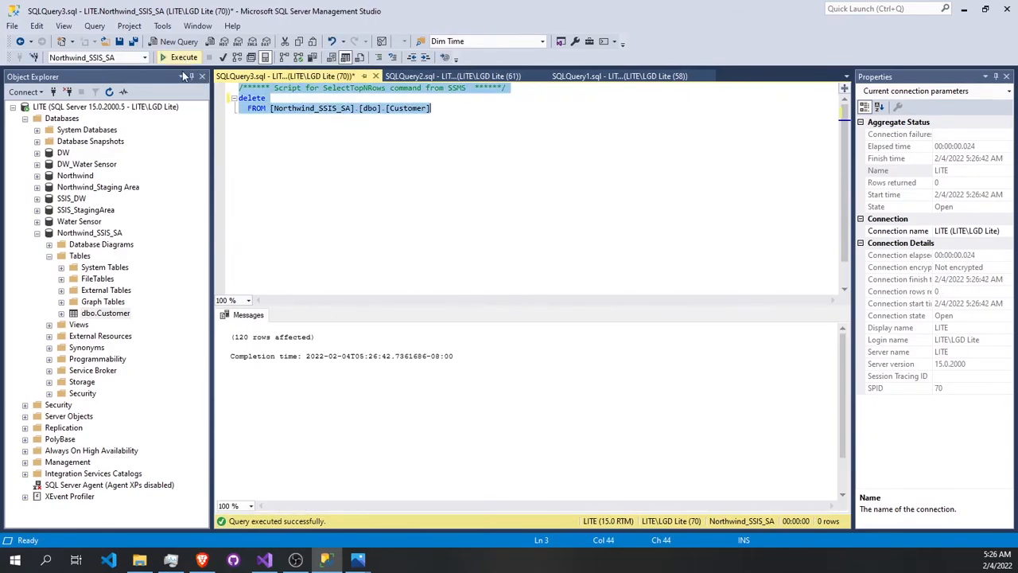
- Switch back to Visual Studio, stop debugging the package and move the OLE DB Destination farther from the Conditional Split
click(264, 559)
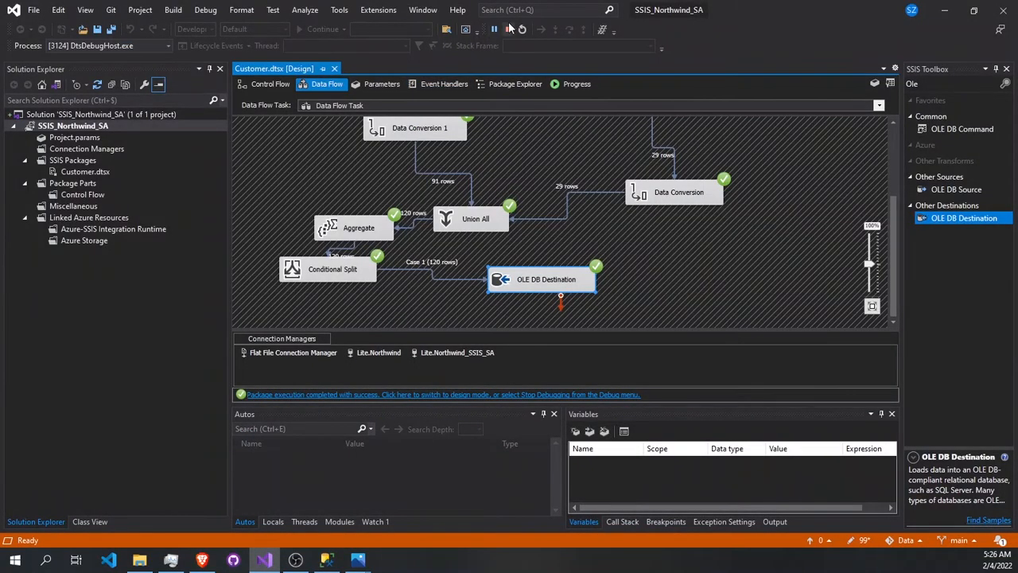
click(509, 29)
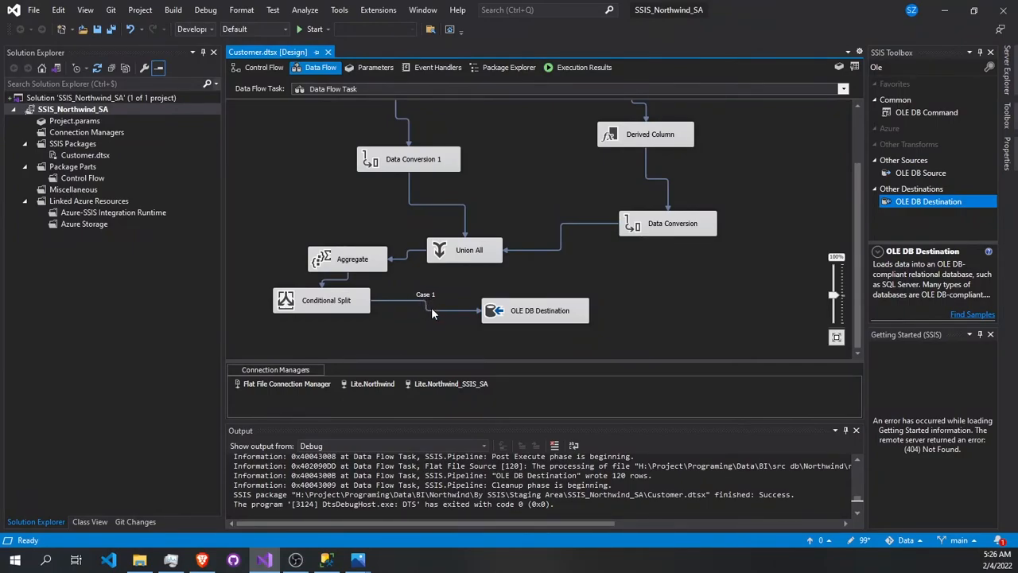
drag(535, 312, 617, 316)
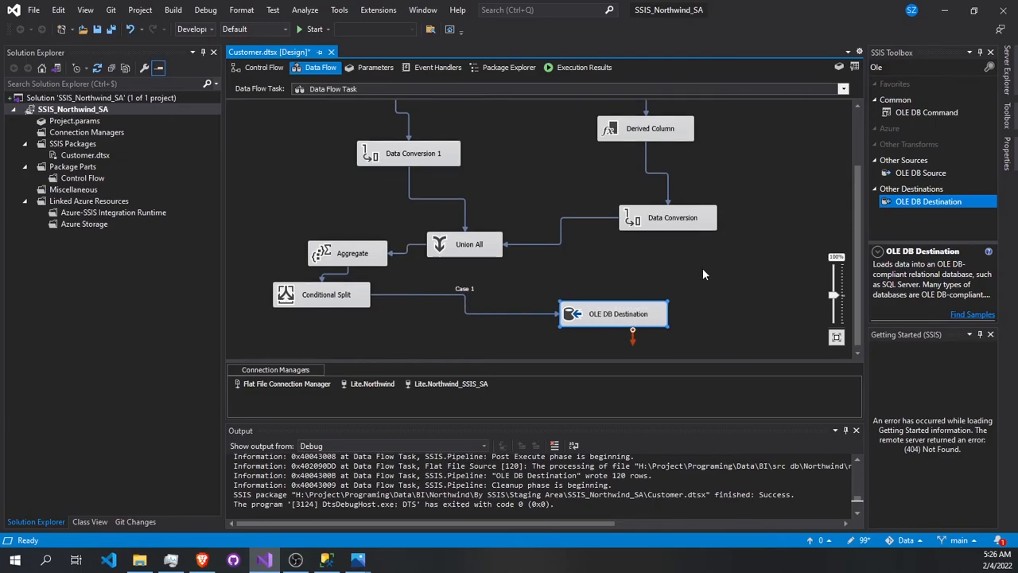
- Find the Sort transformation in the toolbox and place it between the Conditional Split and the OLE DB Destination
click(893, 67)
text(sort)
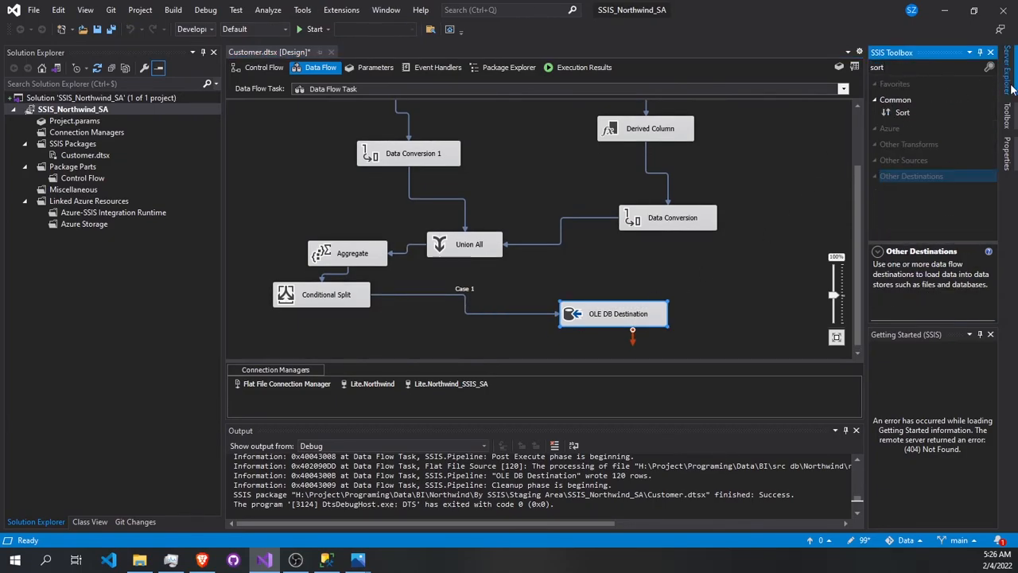
drag(902, 112, 396, 335)
click(488, 293)
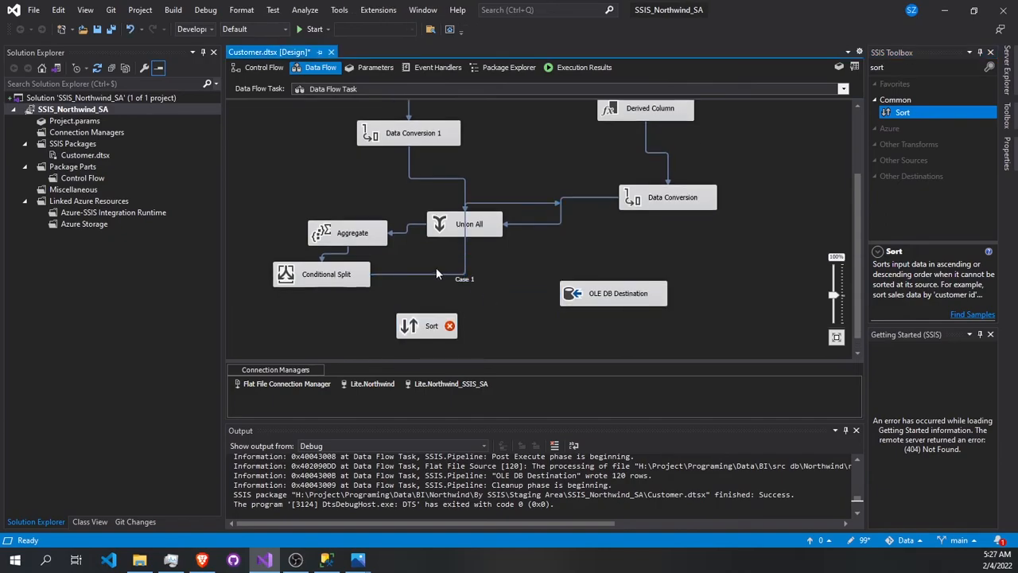
key(ctrl+z)
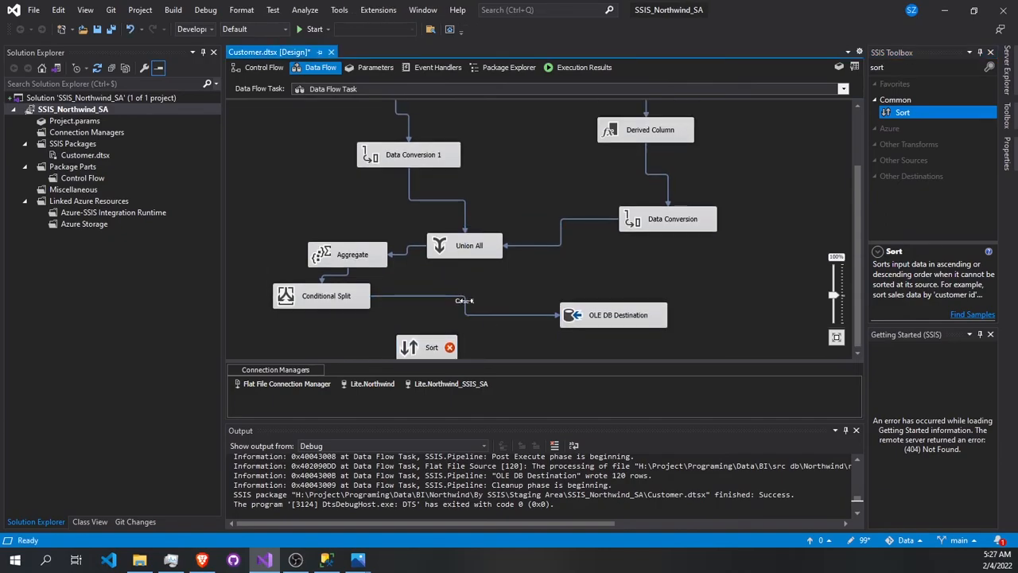
- Delete the path from the Conditional Split to the OLE DB Destination and connect its Case 1 output to the Sort input
key(Delete)
click(329, 279)
drag(327, 302, 421, 325)
click(458, 284)
click(458, 295)
click(570, 339)
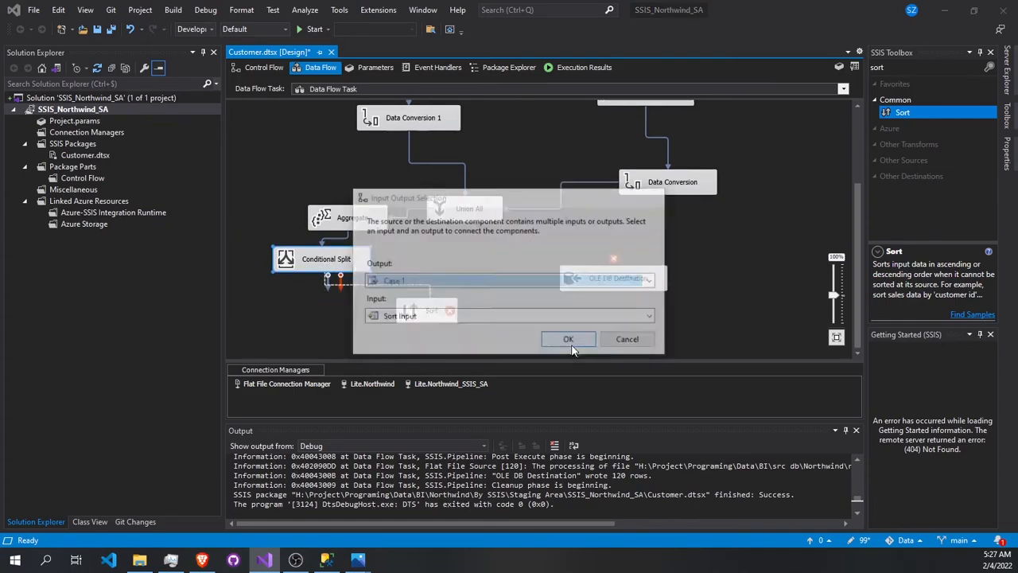
- Configure the Sort transformation to sort by Copy of ID in ascending order
double_click(440, 318)
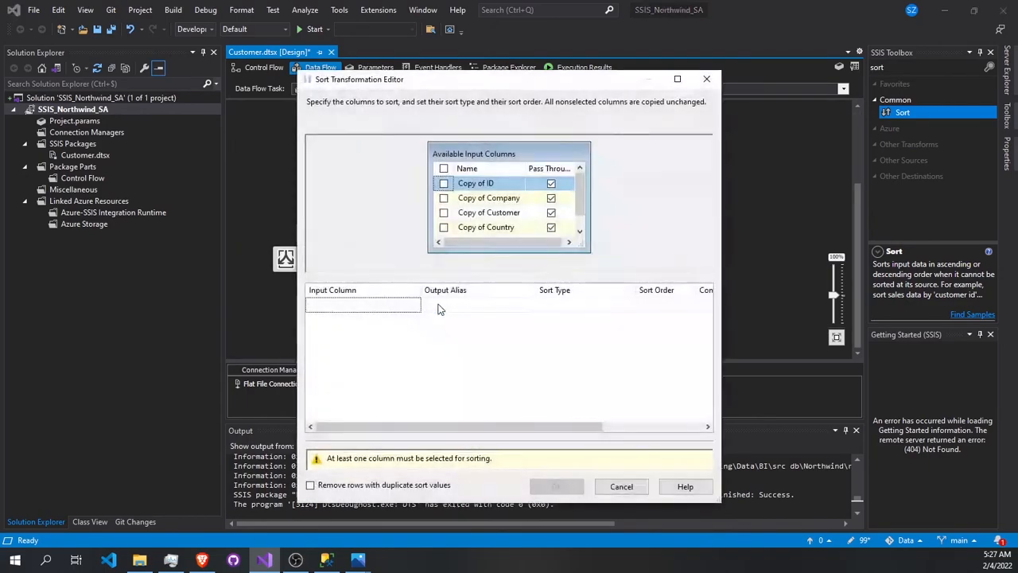
click(444, 184)
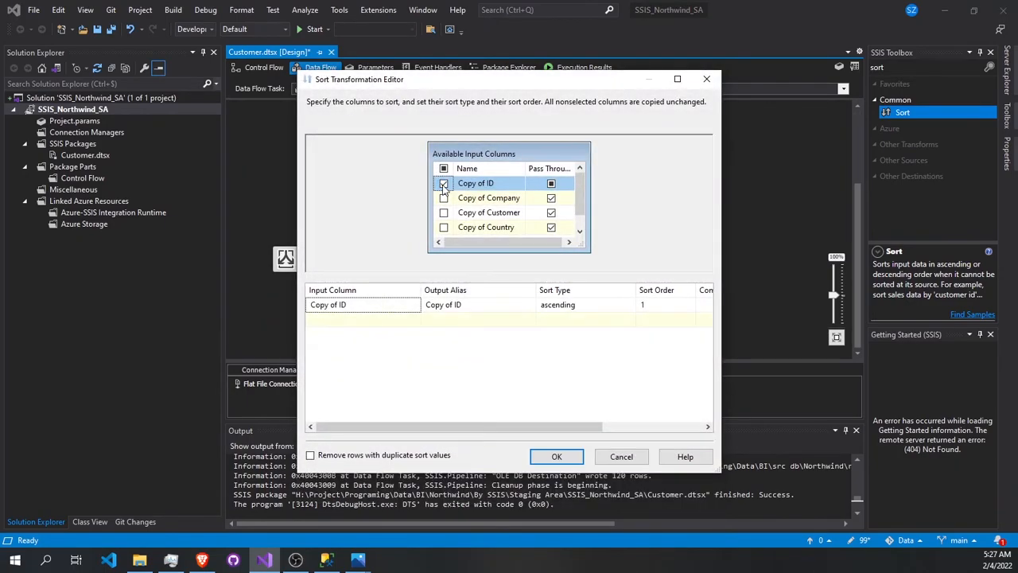
click(557, 456)
- Connect the Sort output to the OLE DB Destination and accept the destination's settings for the Customer table
drag(433, 335, 574, 283)
scroll(620, 294, up, 3)
scroll(642, 310, down, 3)
click(606, 286)
double_click(607, 286)
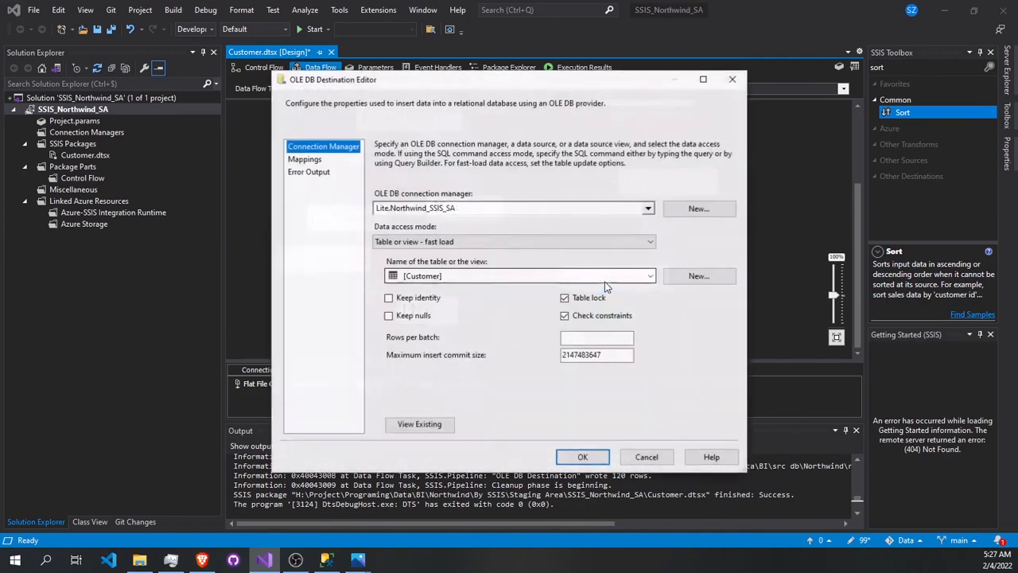
click(584, 454)
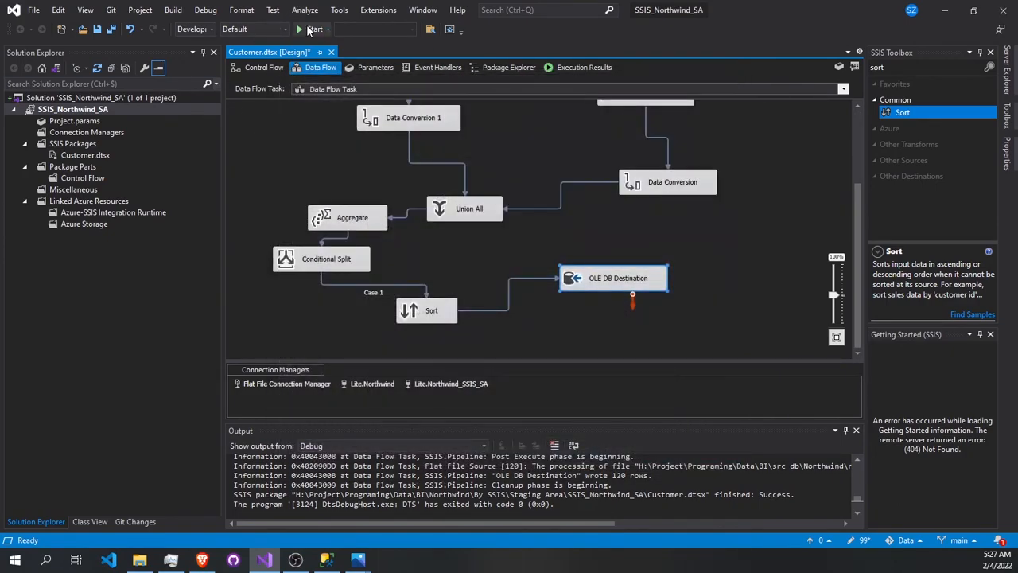
- Run the package again, then select the top 1000 rows of dbo.Customer in SQL Server Management Studio
click(309, 28)
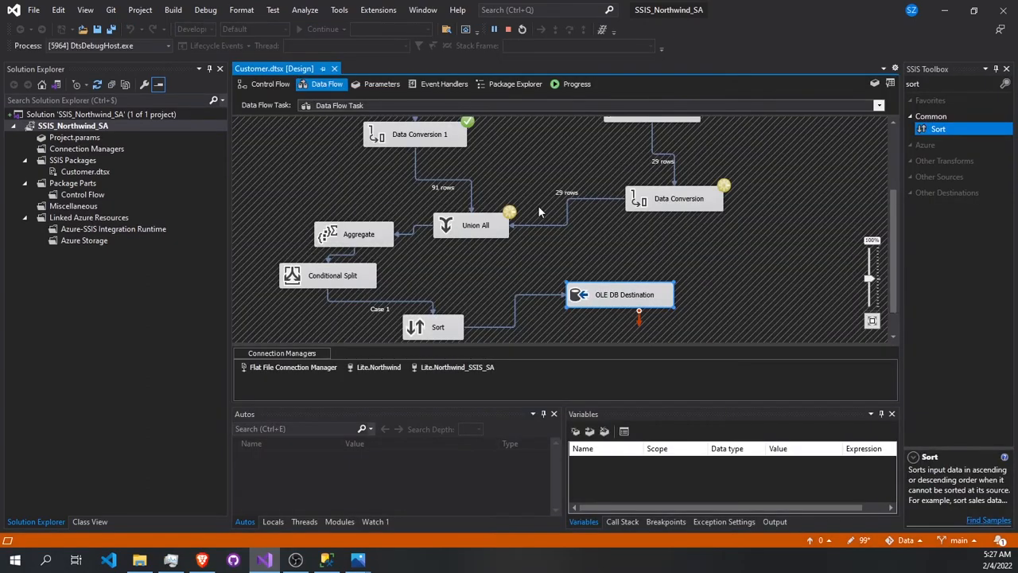
click(326, 559)
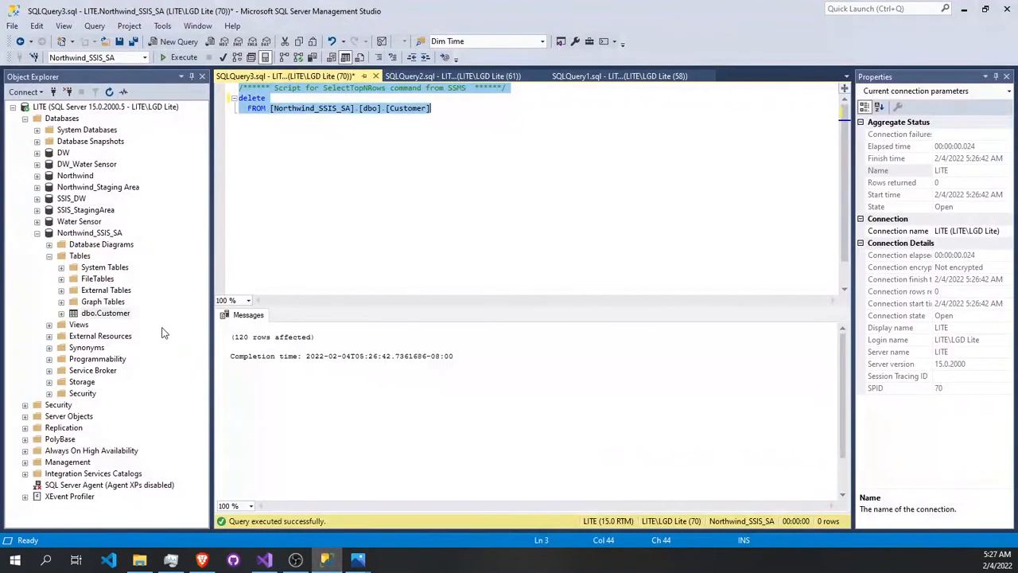
right_click(120, 313)
click(181, 286)
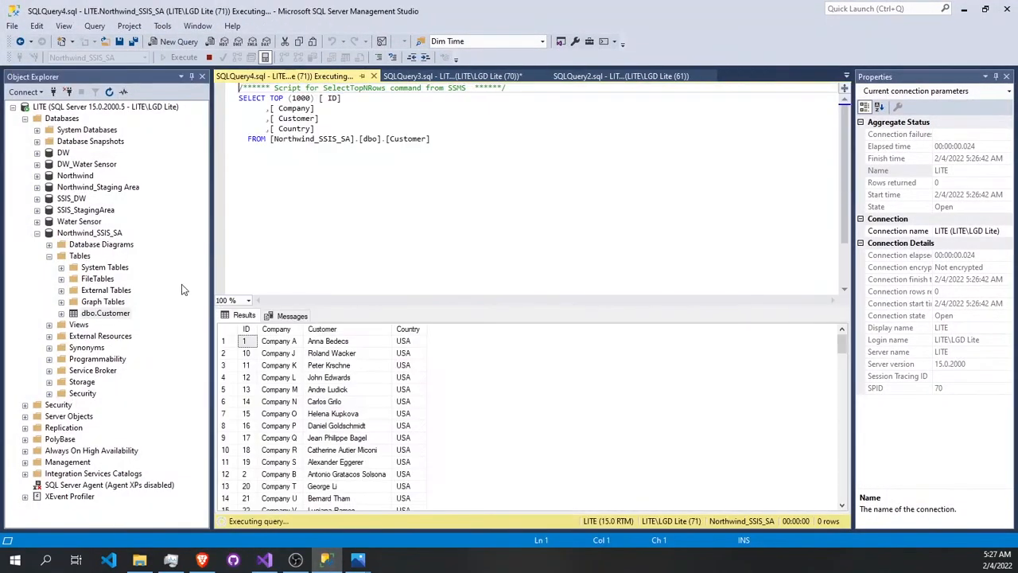
- Examine the reloaded Customer rows to check that they are sorted by ID
scroll(248, 350, down, 3)
scroll(249, 350, up, 3)
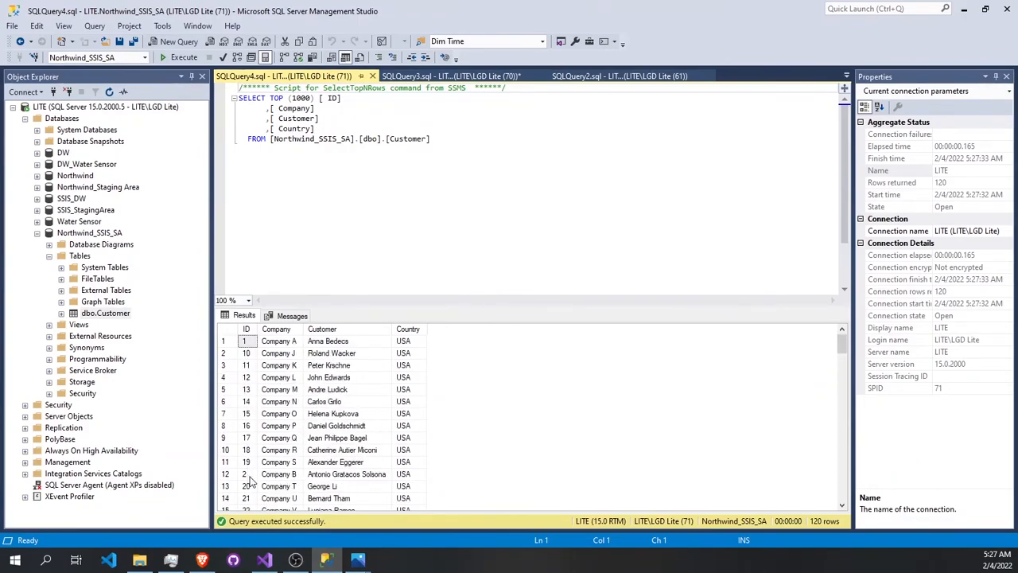
scroll(252, 477, down, 6)
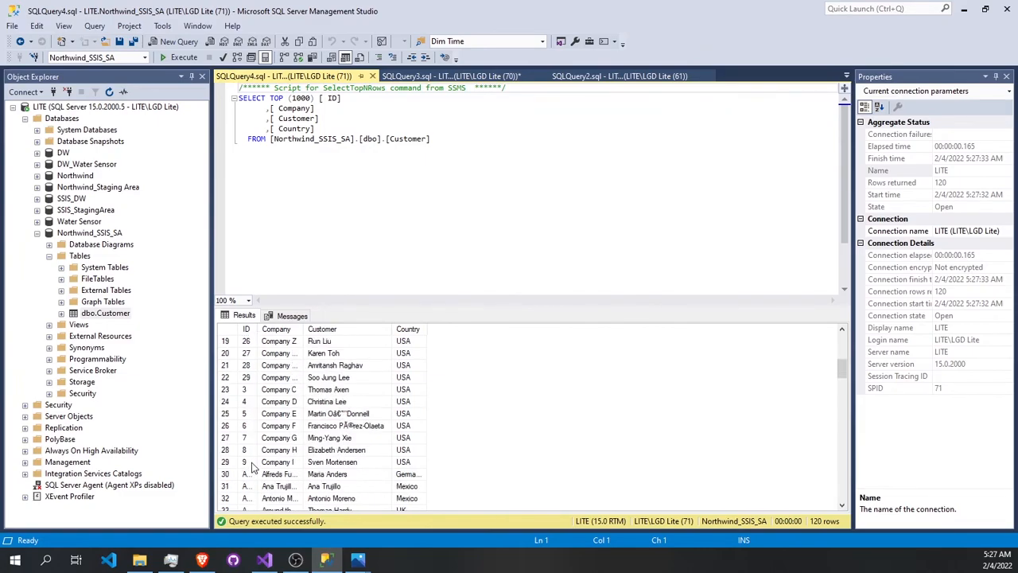
scroll(253, 468, up, 3)
scroll(251, 461, up, 3)
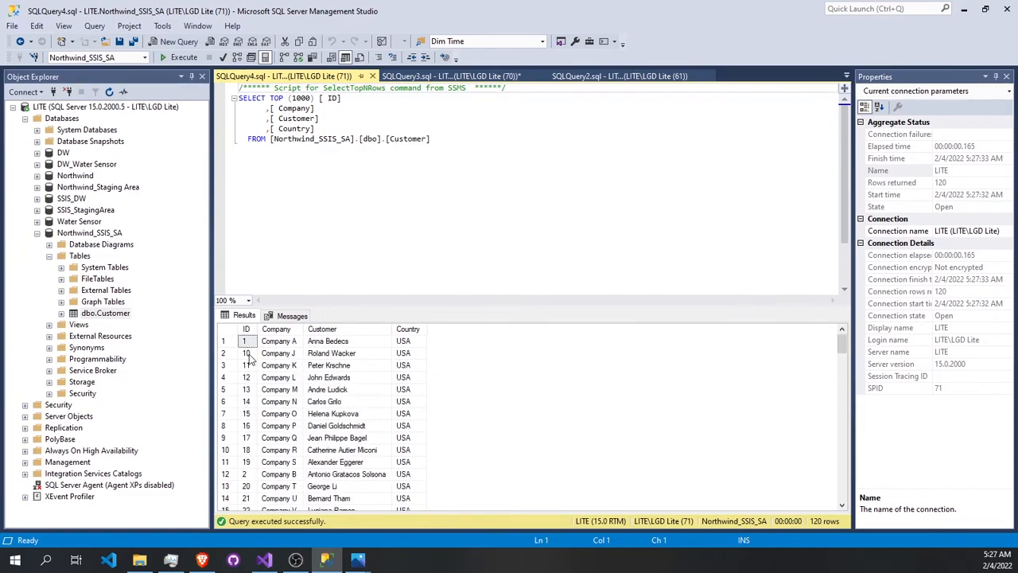
scroll(251, 366, down, 4)
scroll(249, 362, down, 5)
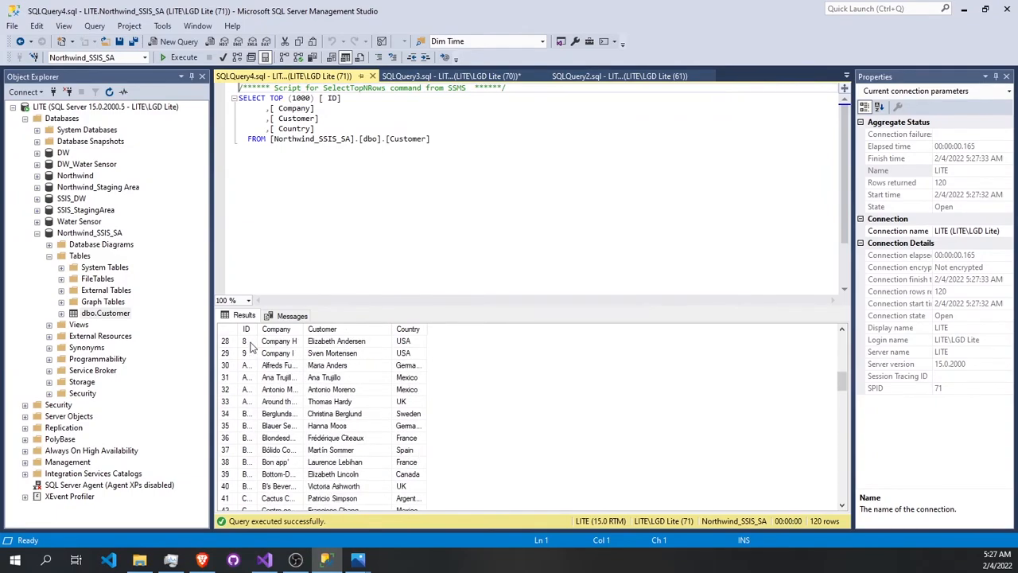
- Widen the ID column in the results grid and check the order of the full customer IDs from first to last row
drag(257, 322, 306, 327)
scroll(271, 360, down, 4)
scroll(271, 359, up, 13)
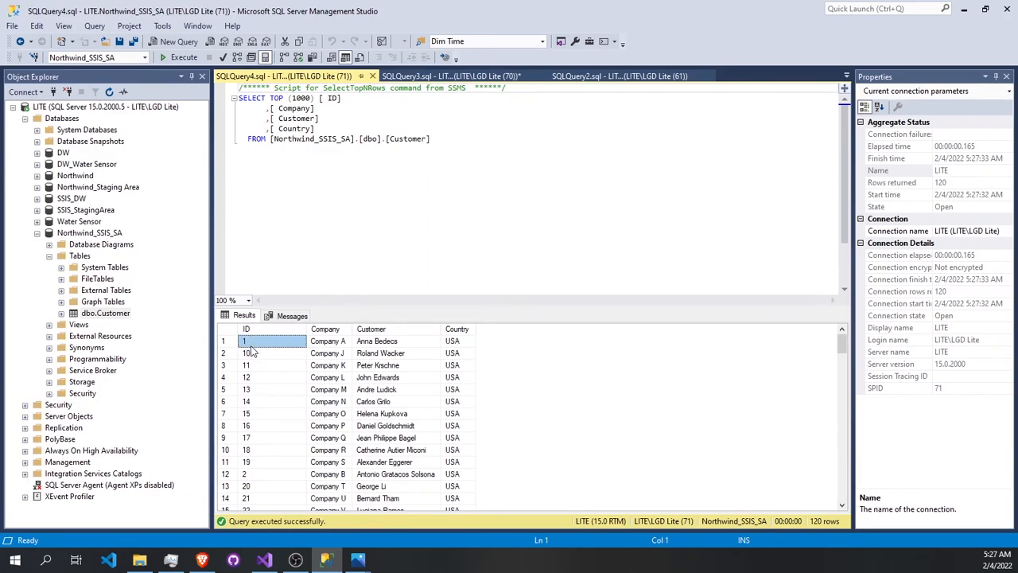
scroll(248, 350, down, 5)
scroll(249, 354, up, 6)
scroll(265, 468, down, 4)
scroll(251, 355, down, 3)
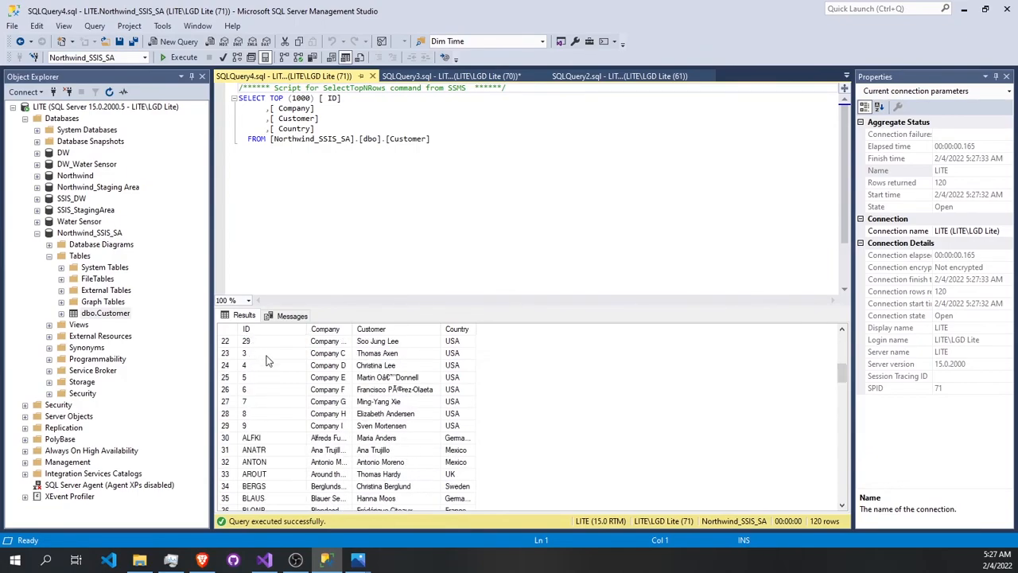
scroll(258, 358, down, 2)
scroll(259, 362, down, 20)
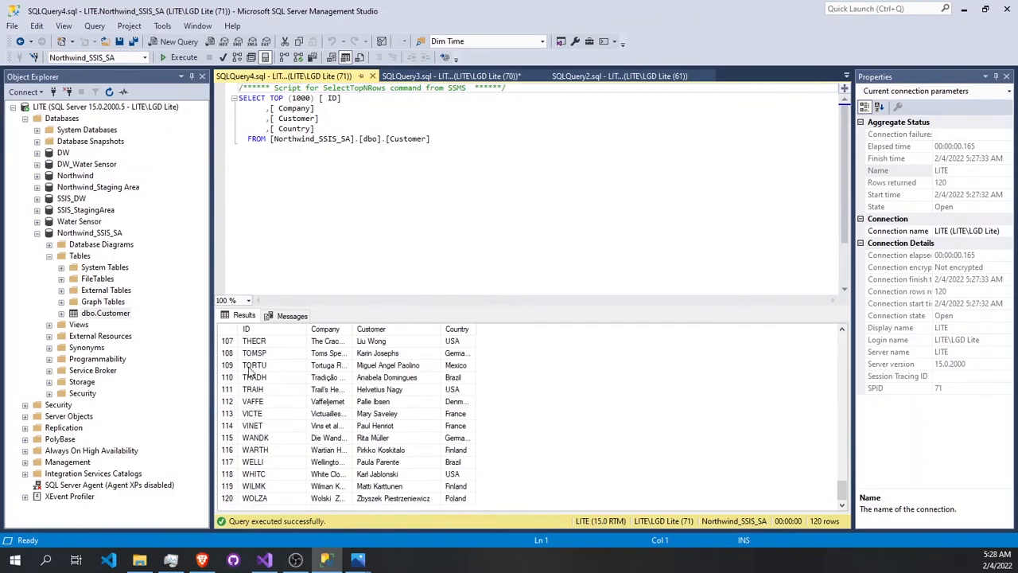
scroll(264, 395, up, 10)
scroll(266, 400, up, 20)
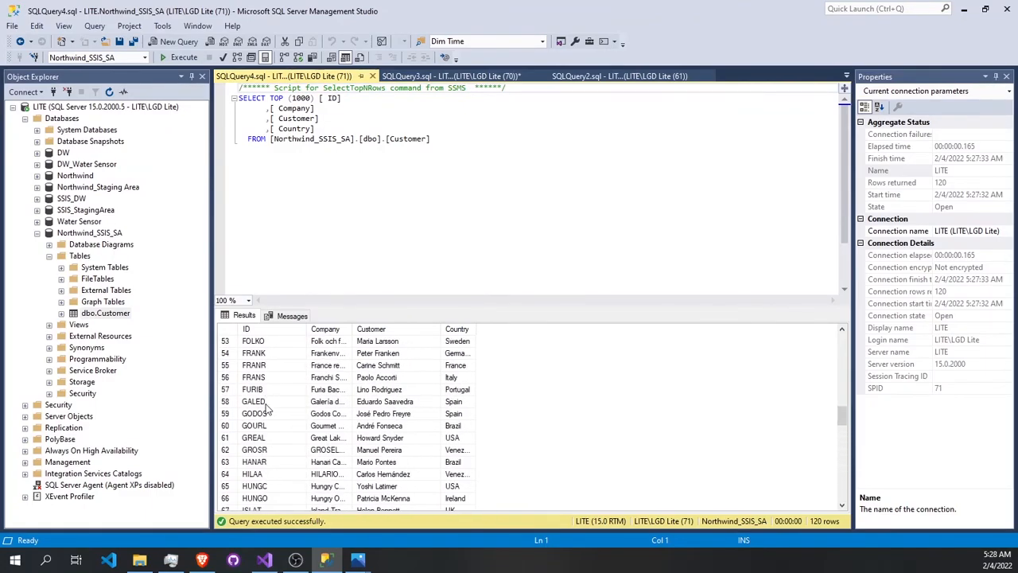
- Switch to Visual Studio and stop debugging the Customer package to return it to design mode
click(264, 560)
scroll(426, 140, up, 5)
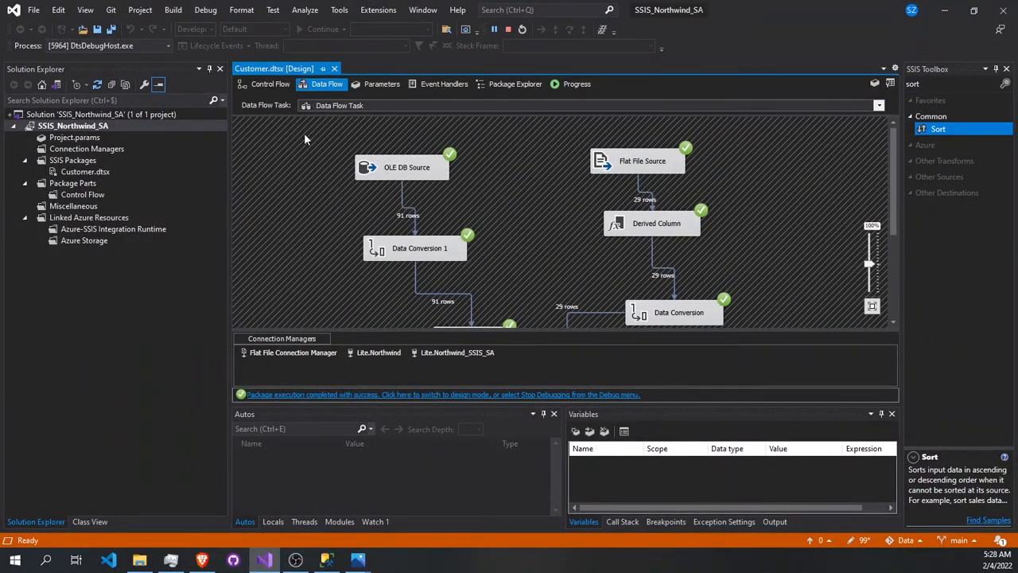
click(509, 30)
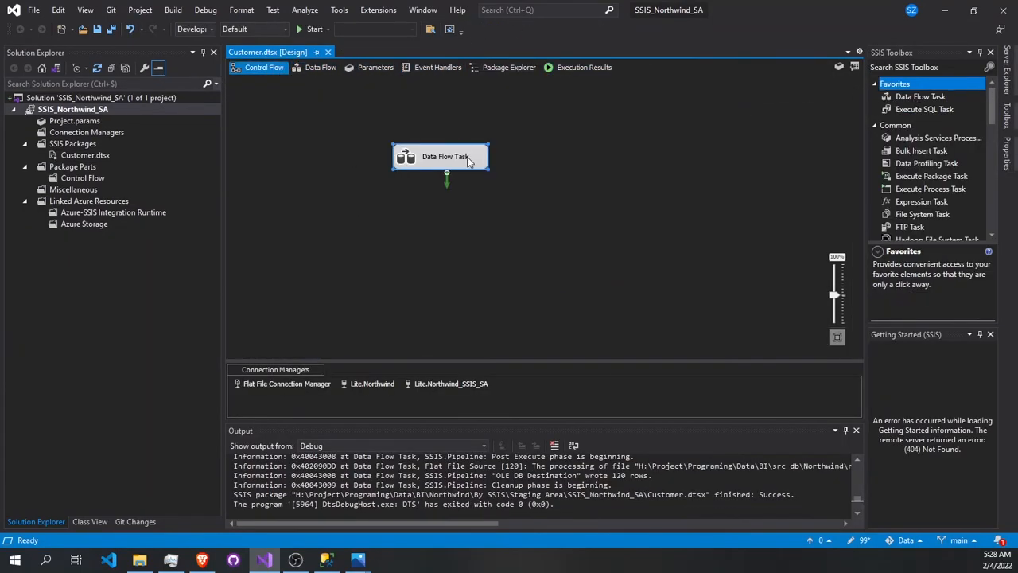
scroll(921, 116, down, 10)
scroll(919, 199, up, 10)
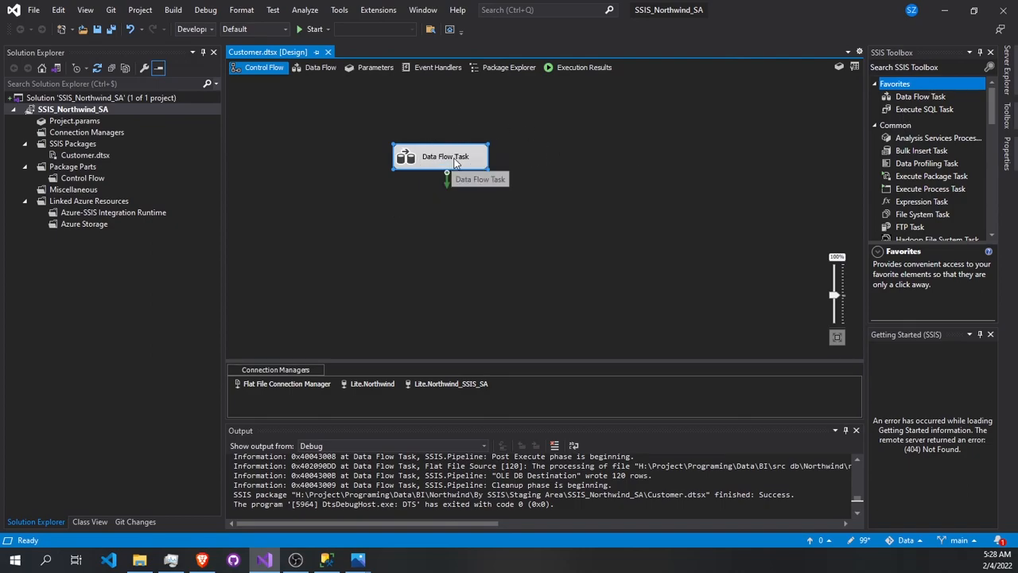
- Open the Data Flow Task's data flow and review the whole pipeline from both sources to the OLE DB Destination
click(318, 69)
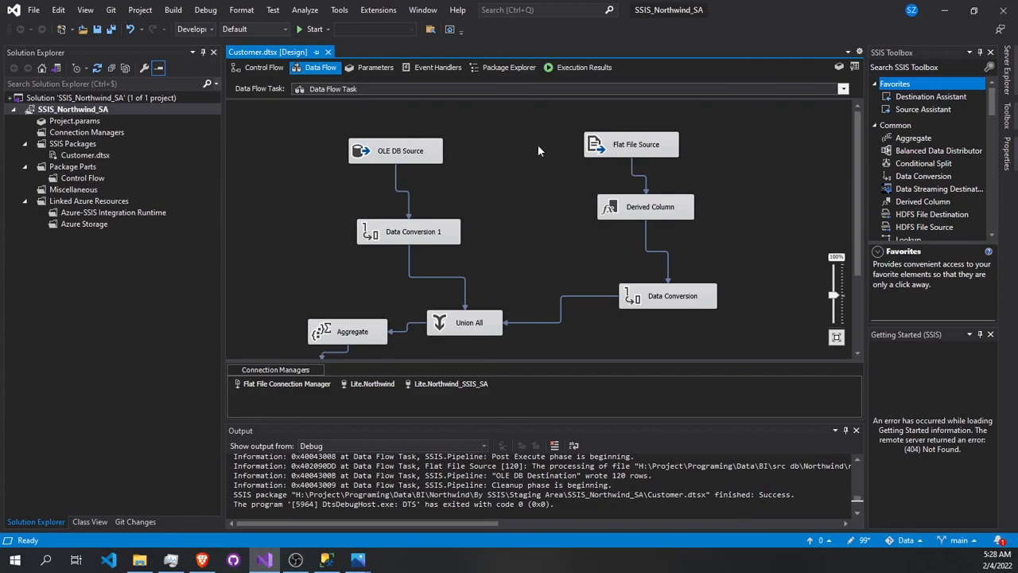
scroll(425, 192, down, 3)
scroll(425, 192, up, 3)
scroll(604, 250, down, 3)
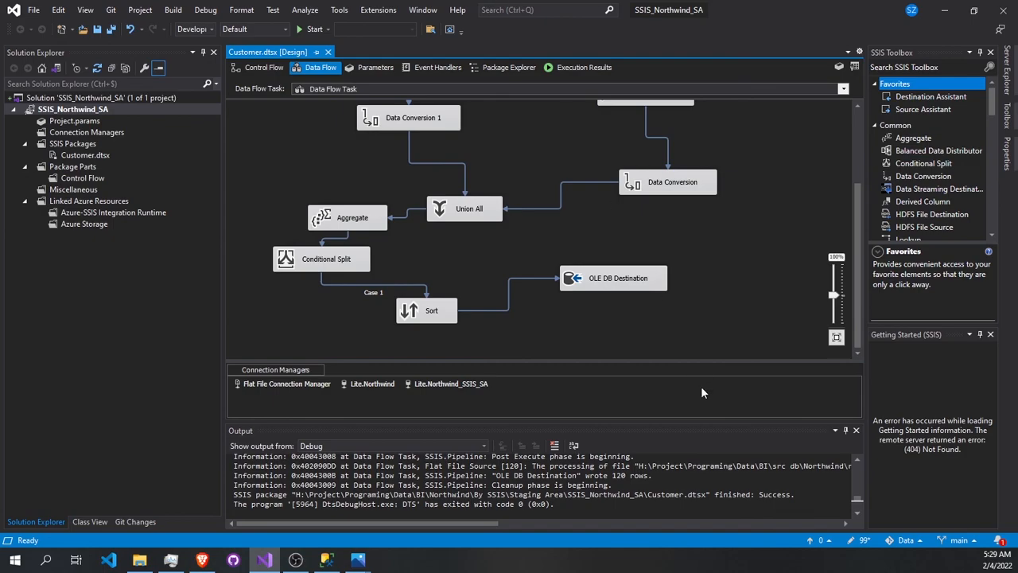
scroll(587, 264, up, 3)
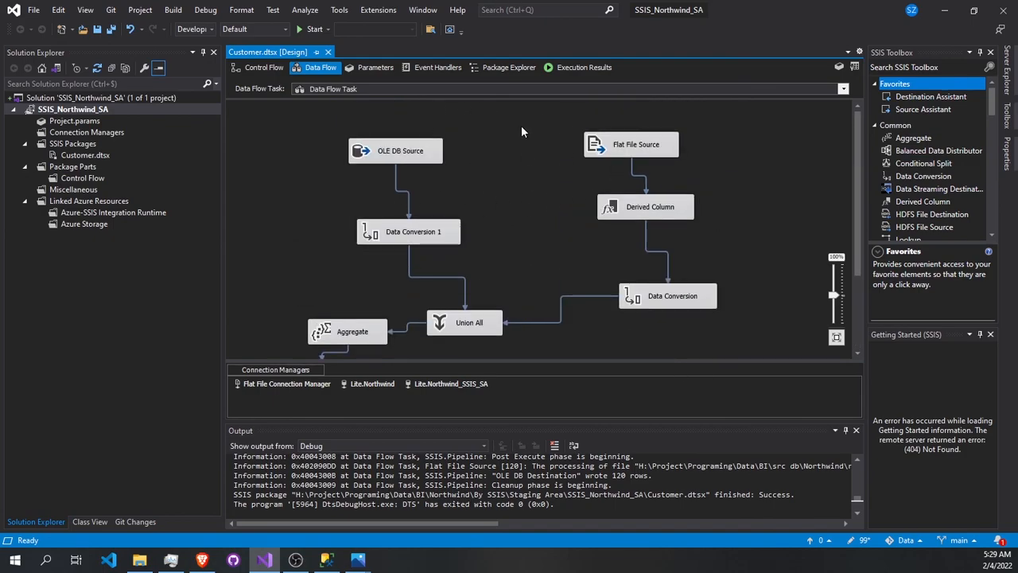